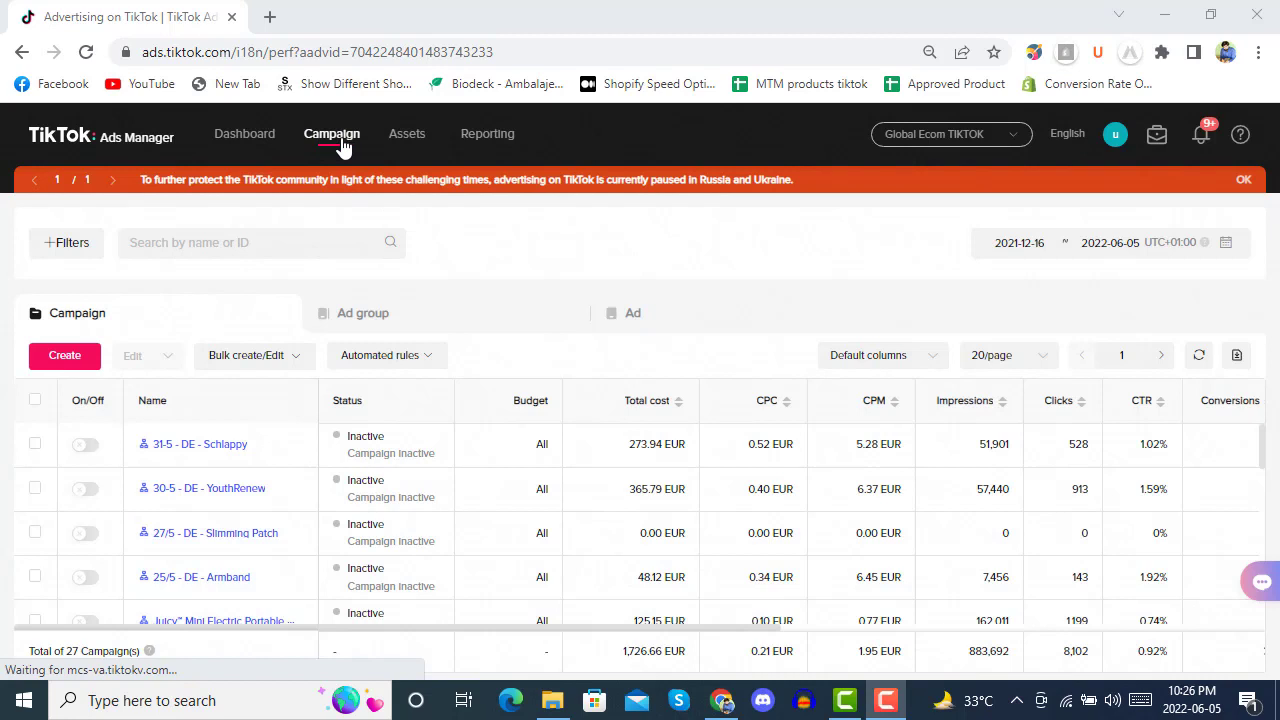
# Create a new campaign with Reach as its advertising objective.
pyautogui.click(76, 358)
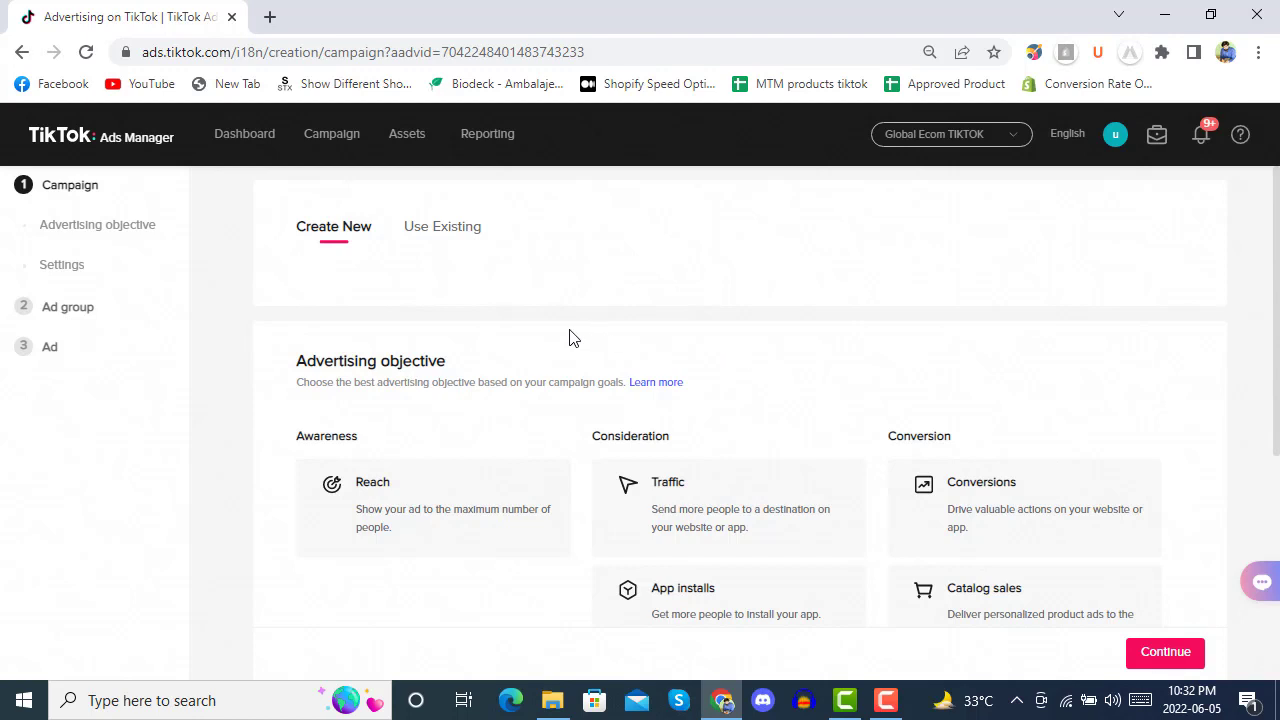
pyautogui.scroll(-1, 569, 338)
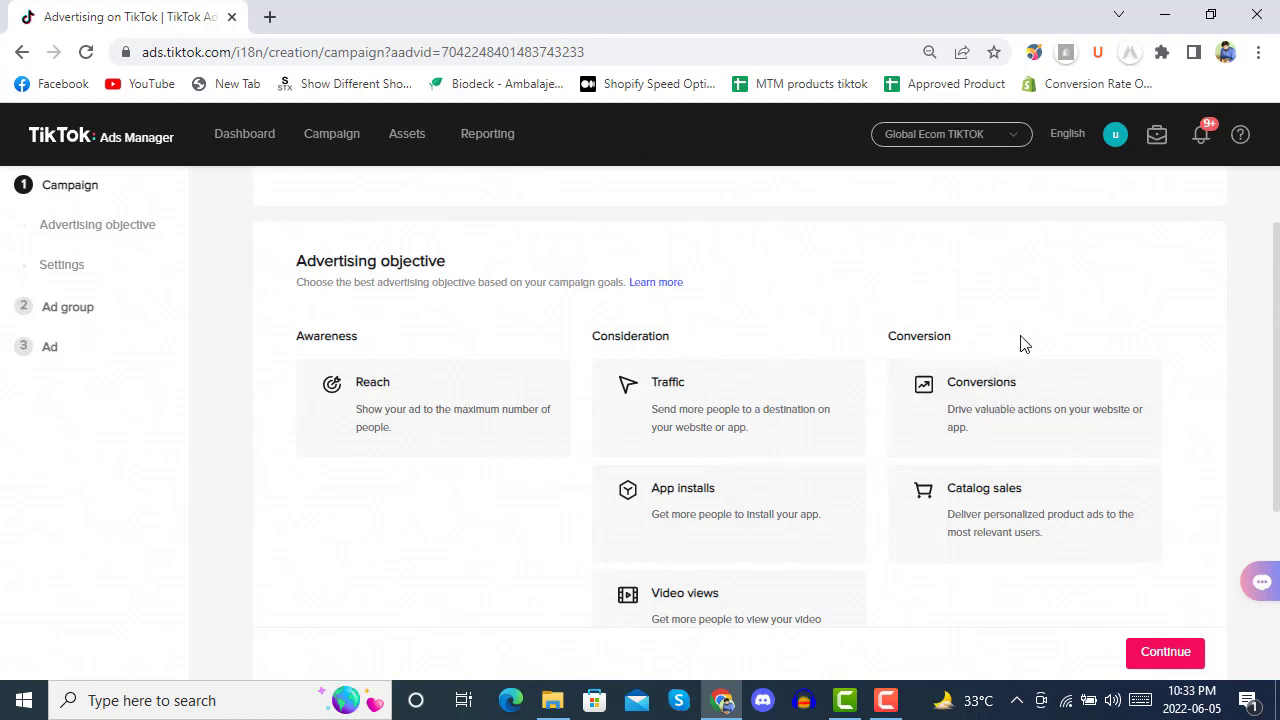
pyautogui.click(427, 404)
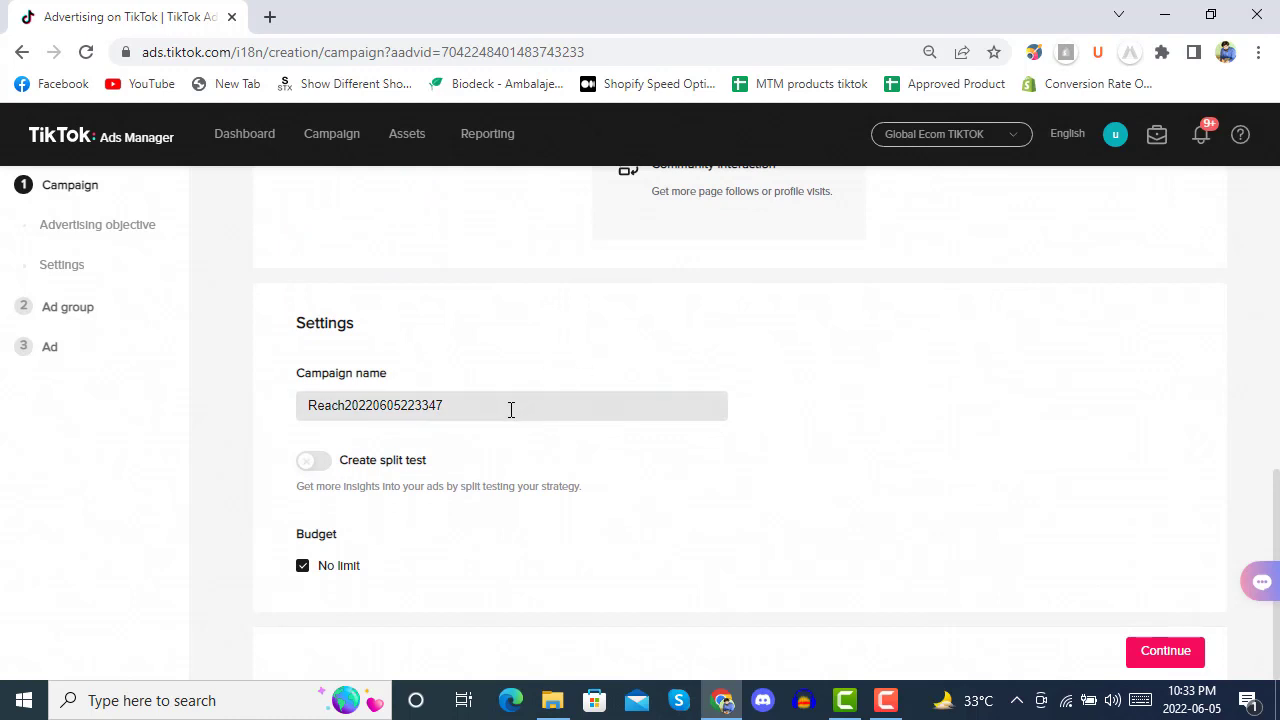
# Name the campaign reachfirst.
pyautogui.moveTo(510, 410); pyautogui.dragTo(291, 417)
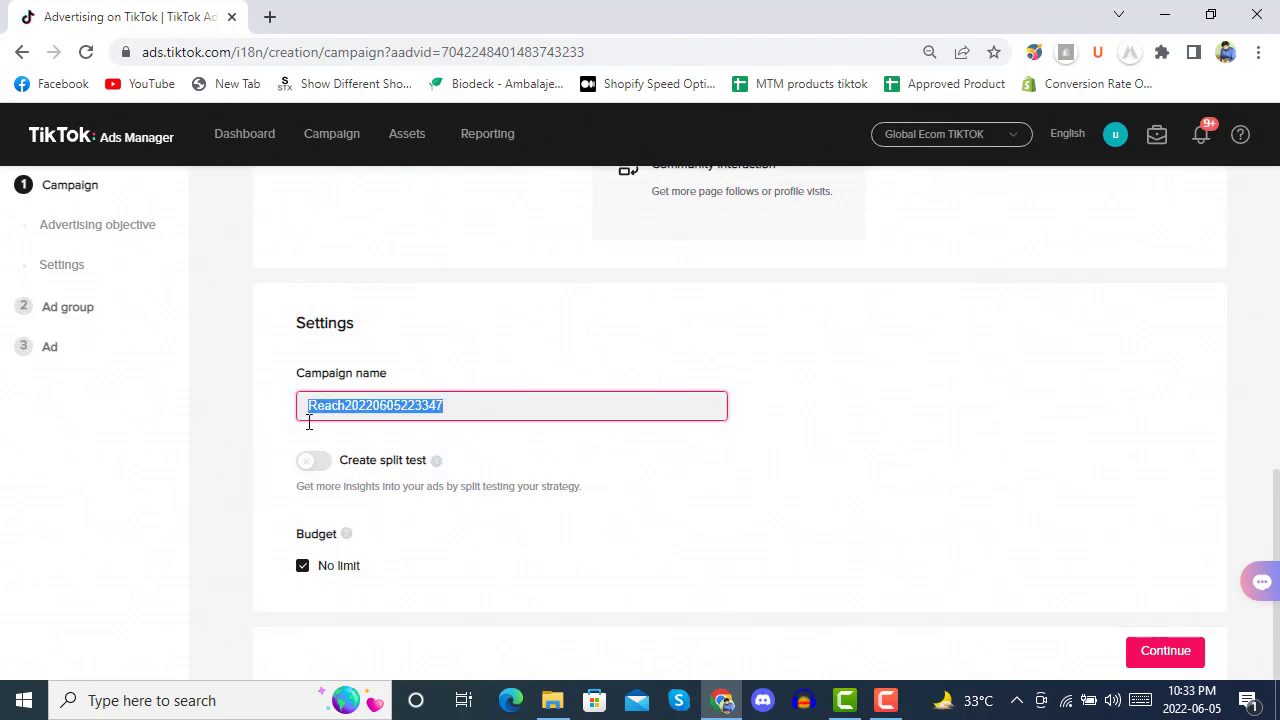
pyautogui.write('reach')
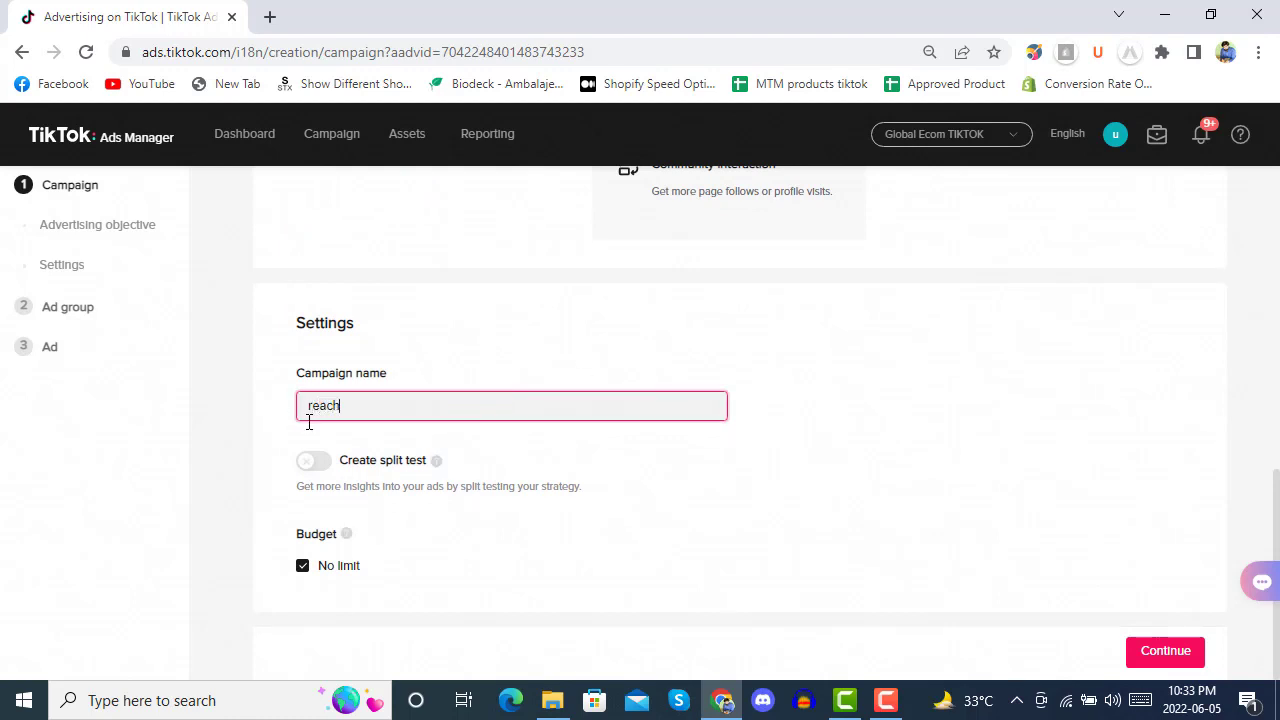
pyautogui.write('first')
pyautogui.click(810, 388)
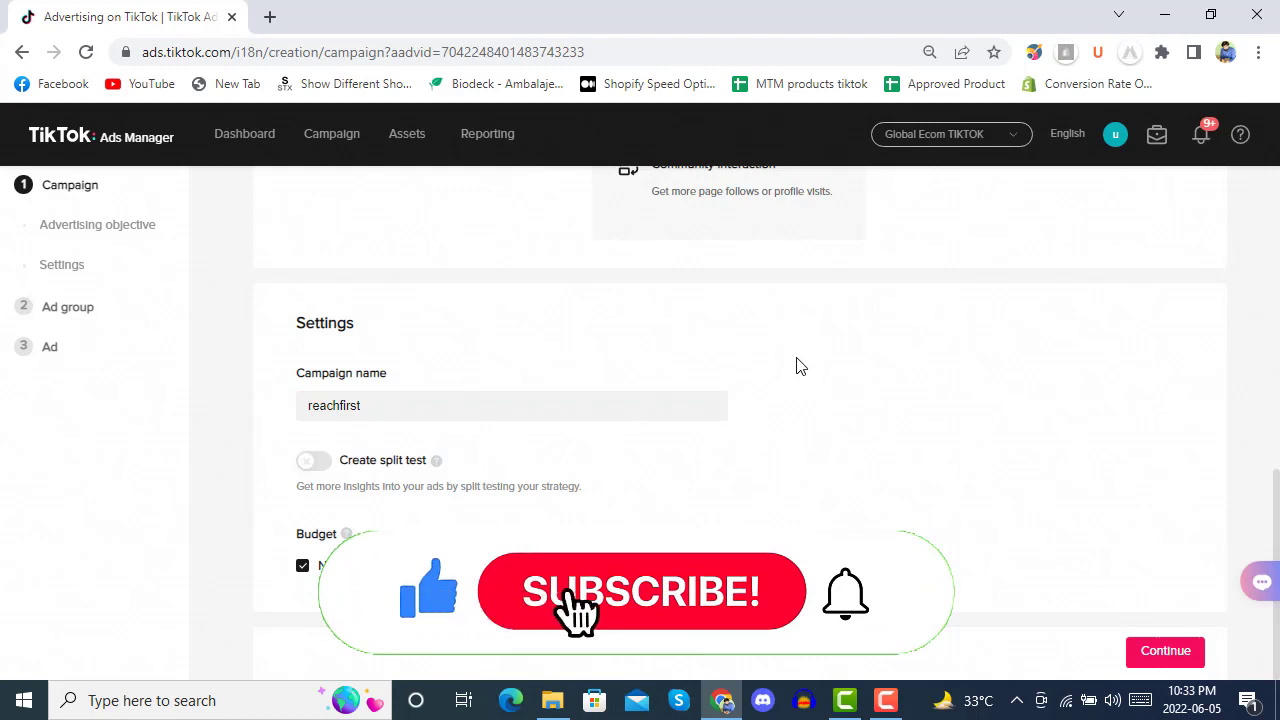
# Review the objective, split test and budget settings without changing them, and continue to the ad group setup.
pyautogui.moveTo(435, 463)
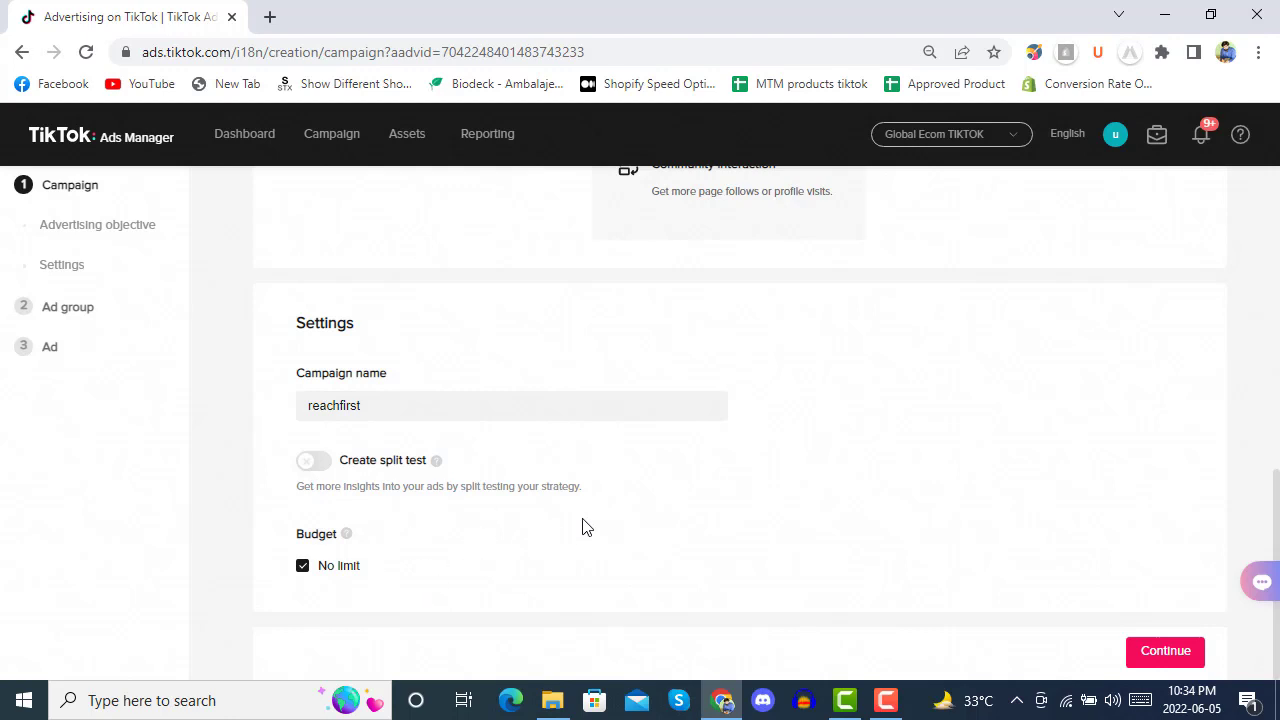
pyautogui.scroll(7, 594, 523)
pyautogui.scroll(-4, 594, 480)
pyautogui.scroll(-3, 596, 485)
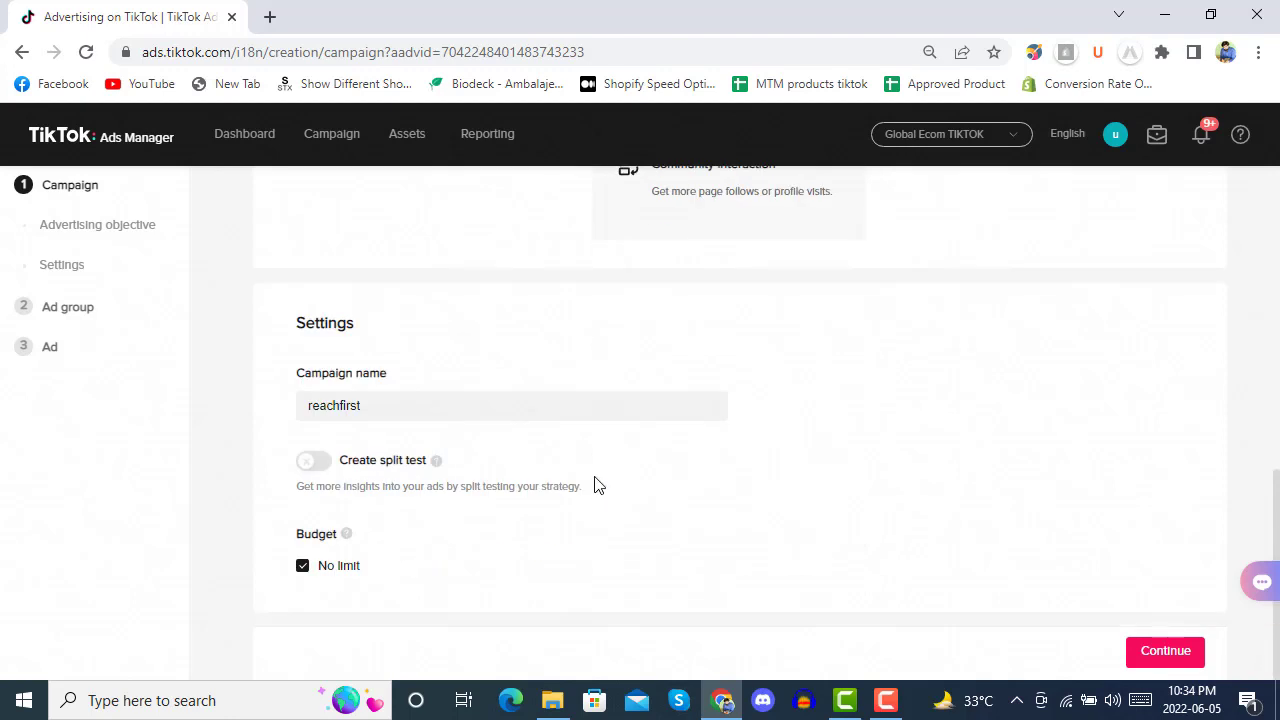
pyautogui.click(1158, 654)
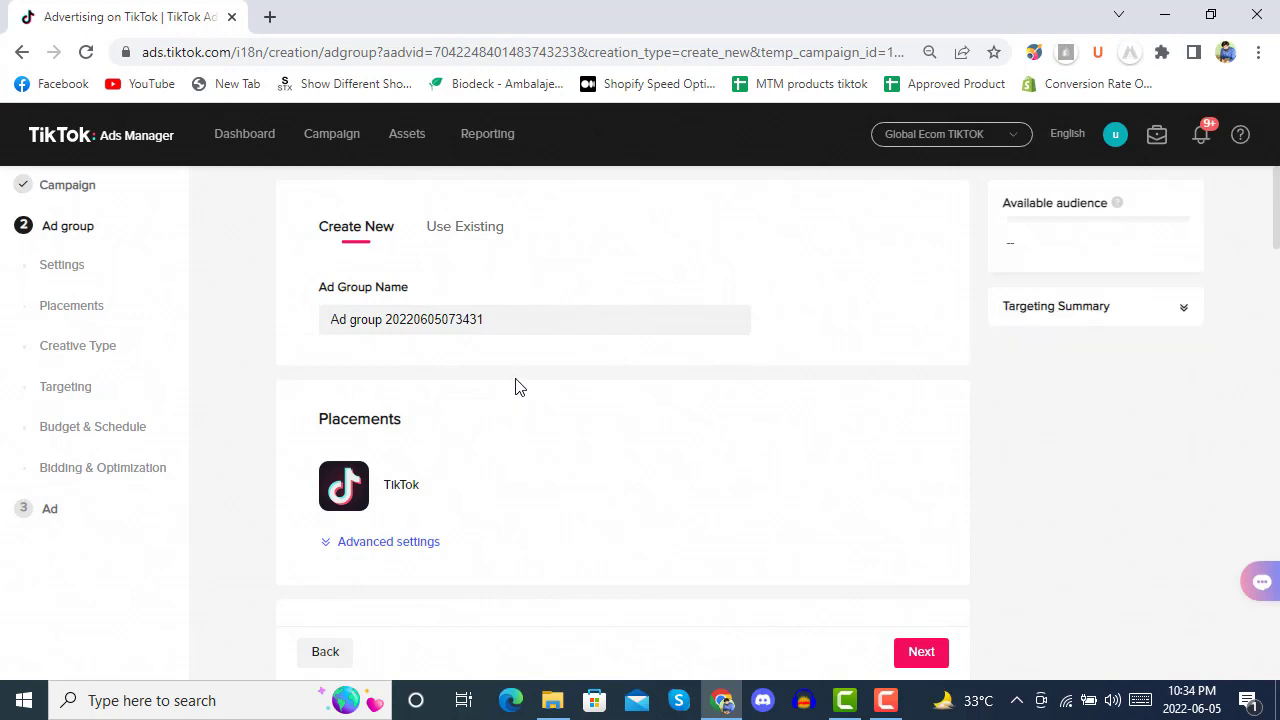
# Name the ad group firstadgroup.
pyautogui.moveTo(505, 320); pyautogui.dragTo(306, 330)
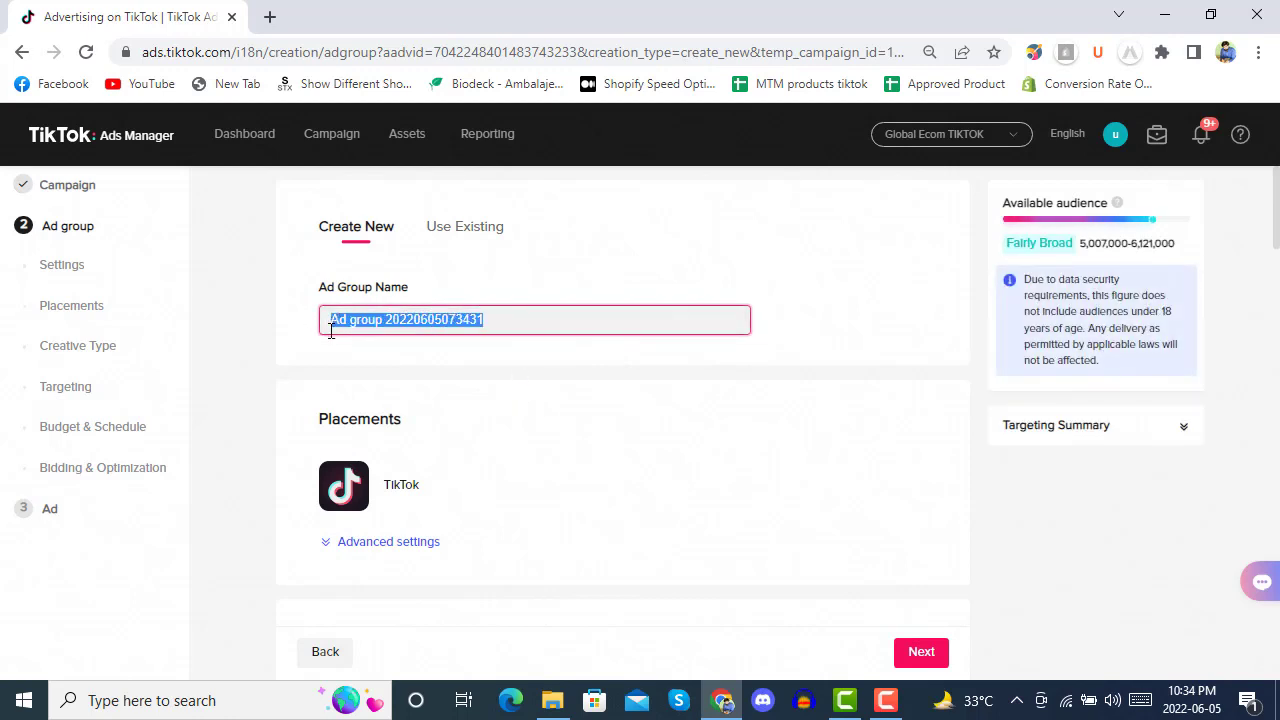
pyautogui.write('firstca')
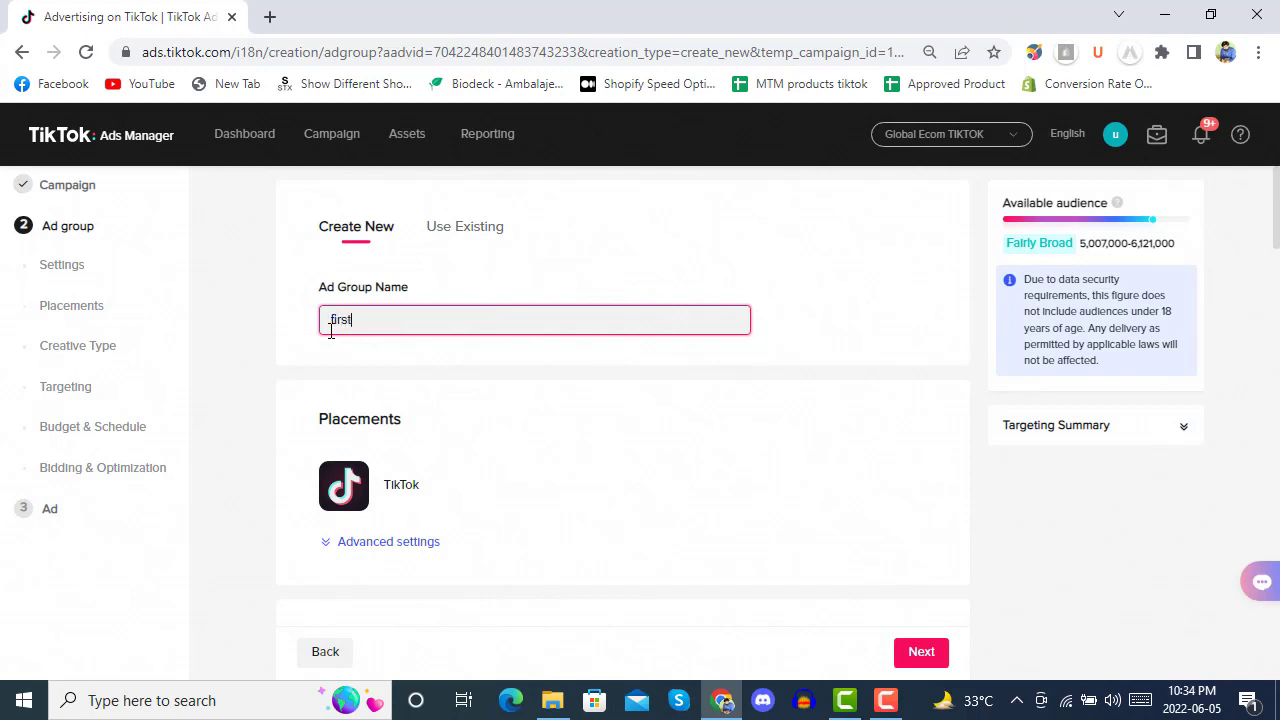
pyautogui.press('BackSpace')
pyautogui.write('adgroup')
# Turn off Video download in the advanced settings of the TikTok placement.
pyautogui.scroll(-1, 874, 293)
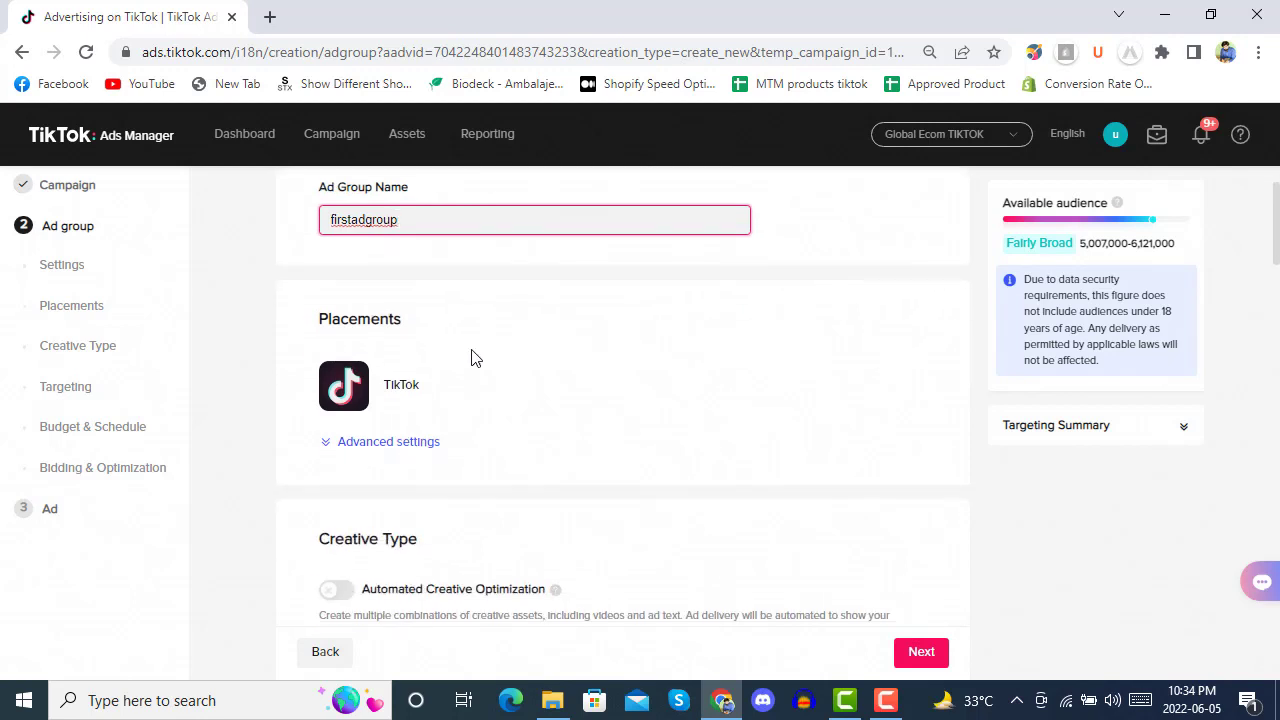
pyautogui.scroll(-1, 494, 349)
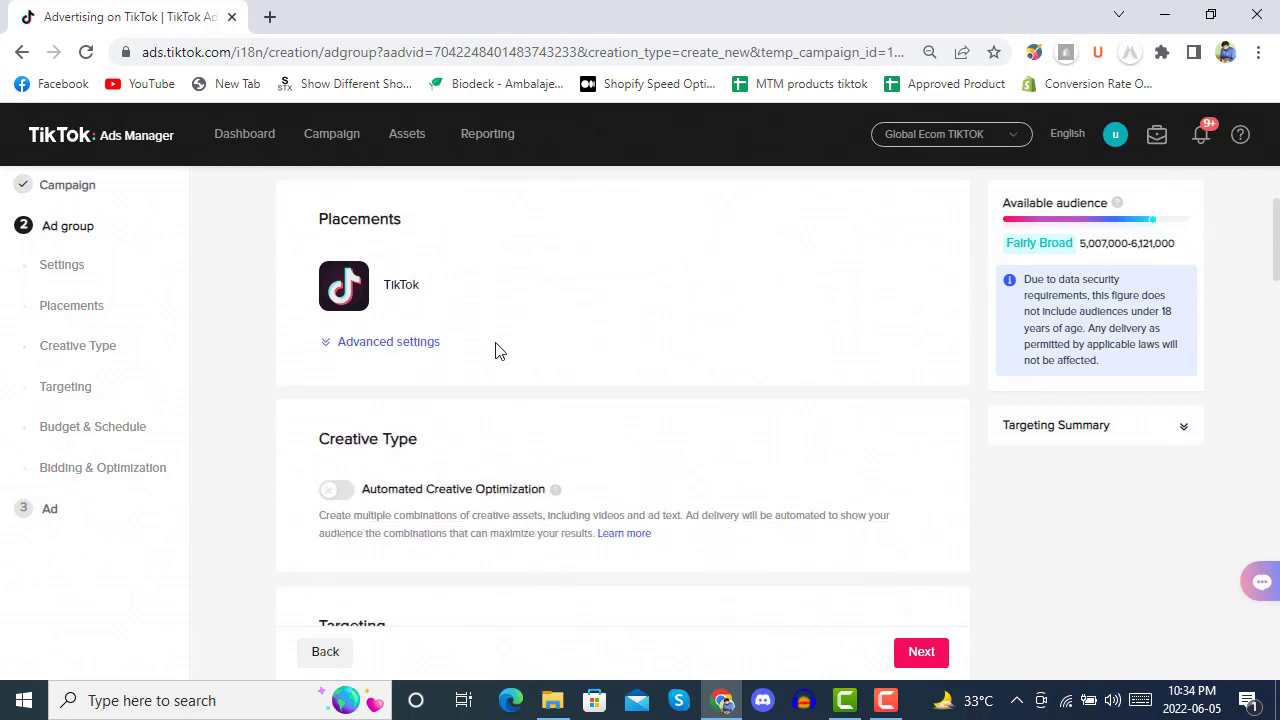
pyautogui.click(375, 343)
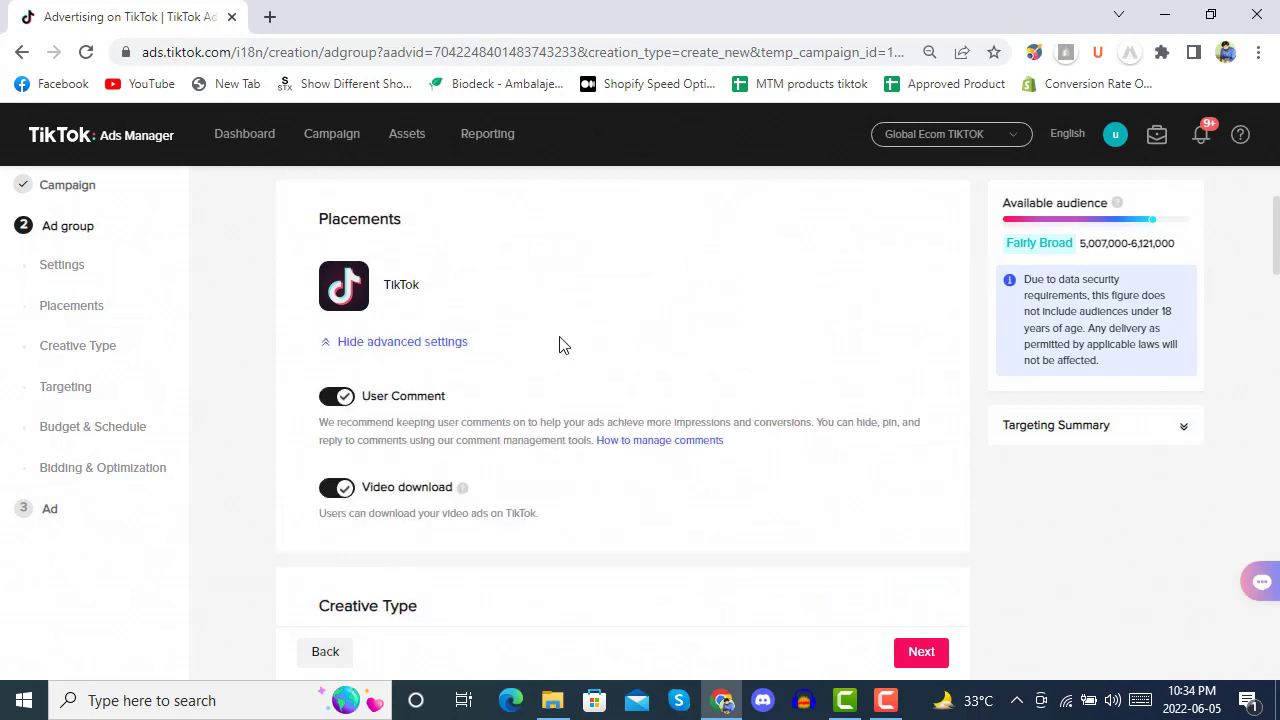
pyautogui.click(339, 495)
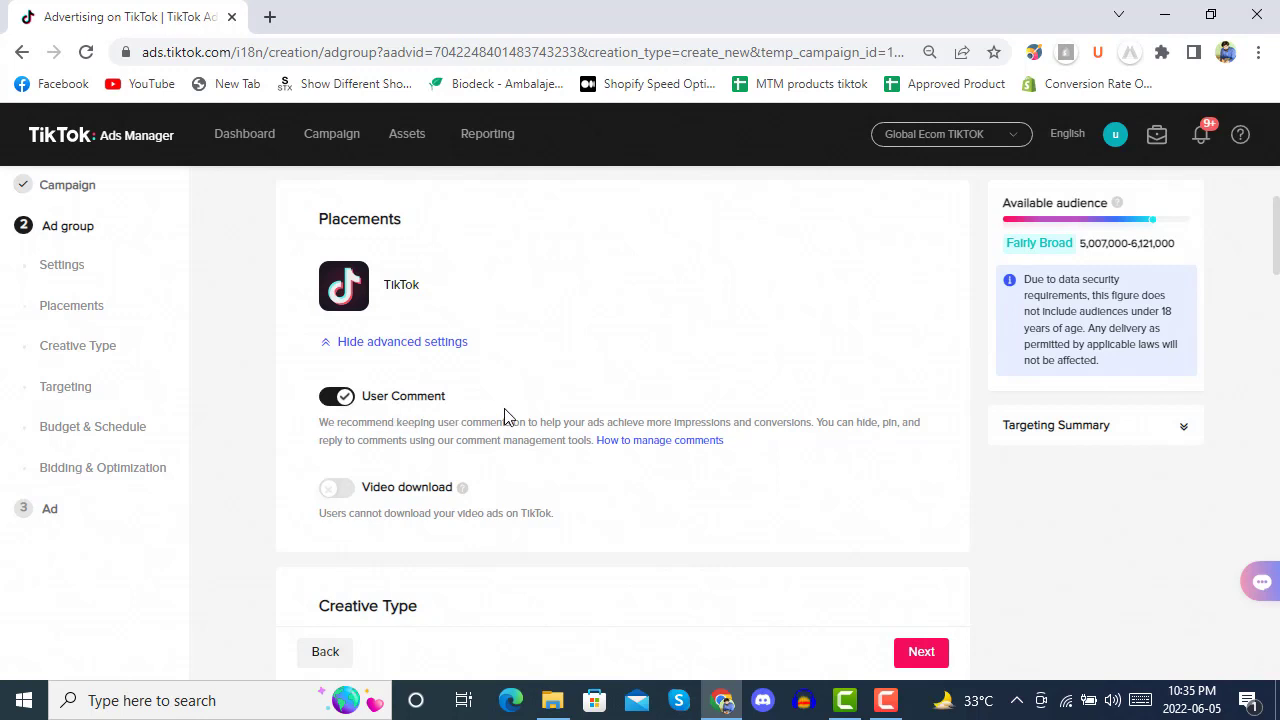
# Examine the All, Custom and Lookalike audiences that can be included in the ad group's targeting.
pyautogui.scroll(-3, 505, 416)
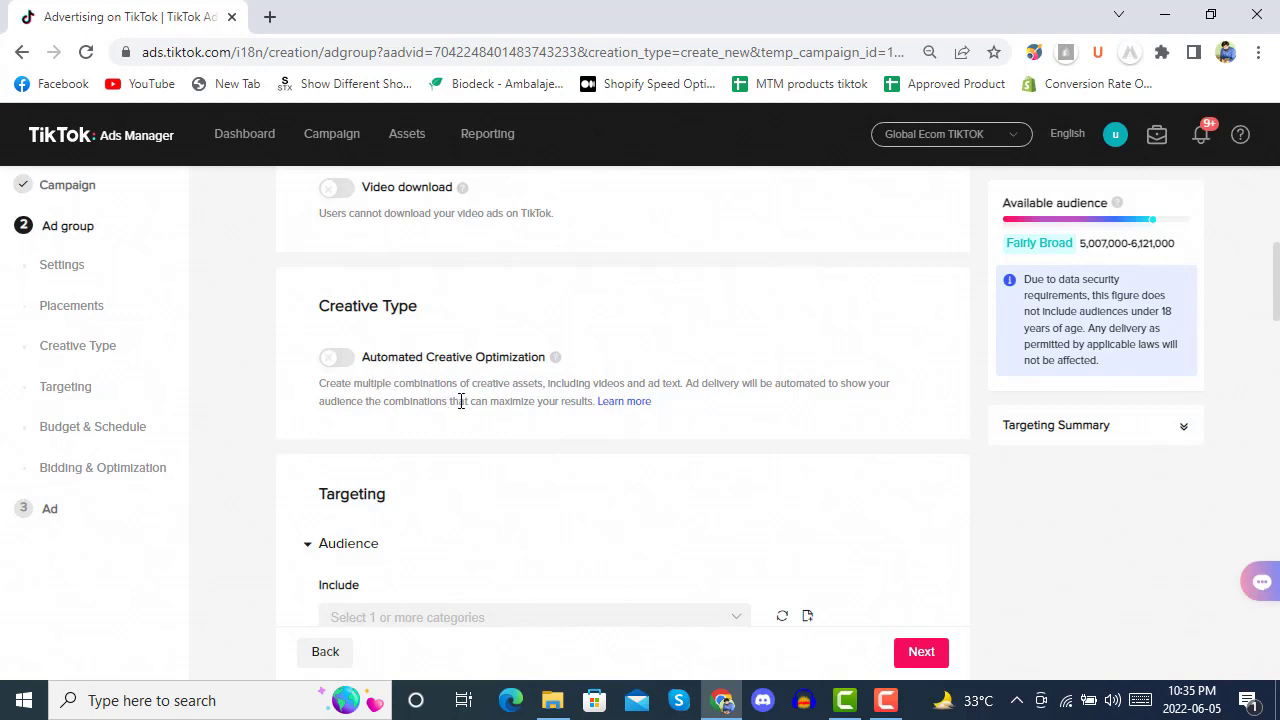
pyautogui.scroll(-1, 460, 401)
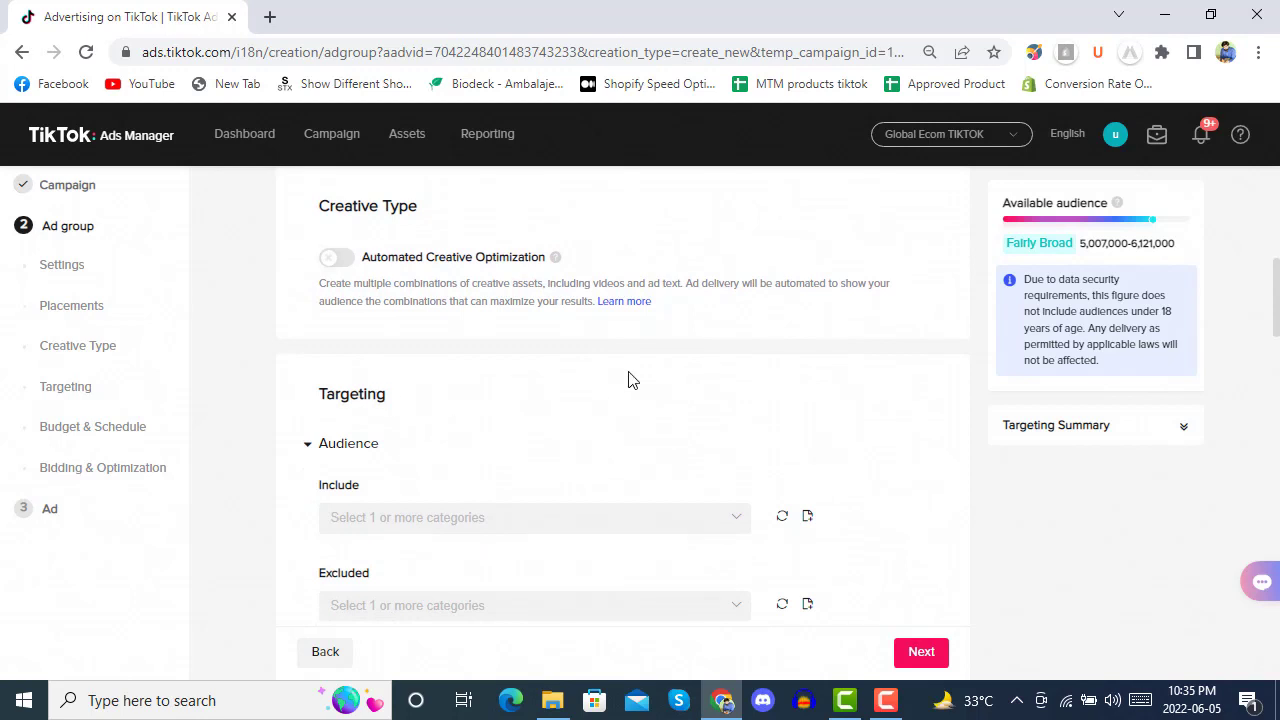
pyautogui.scroll(-1, 628, 380)
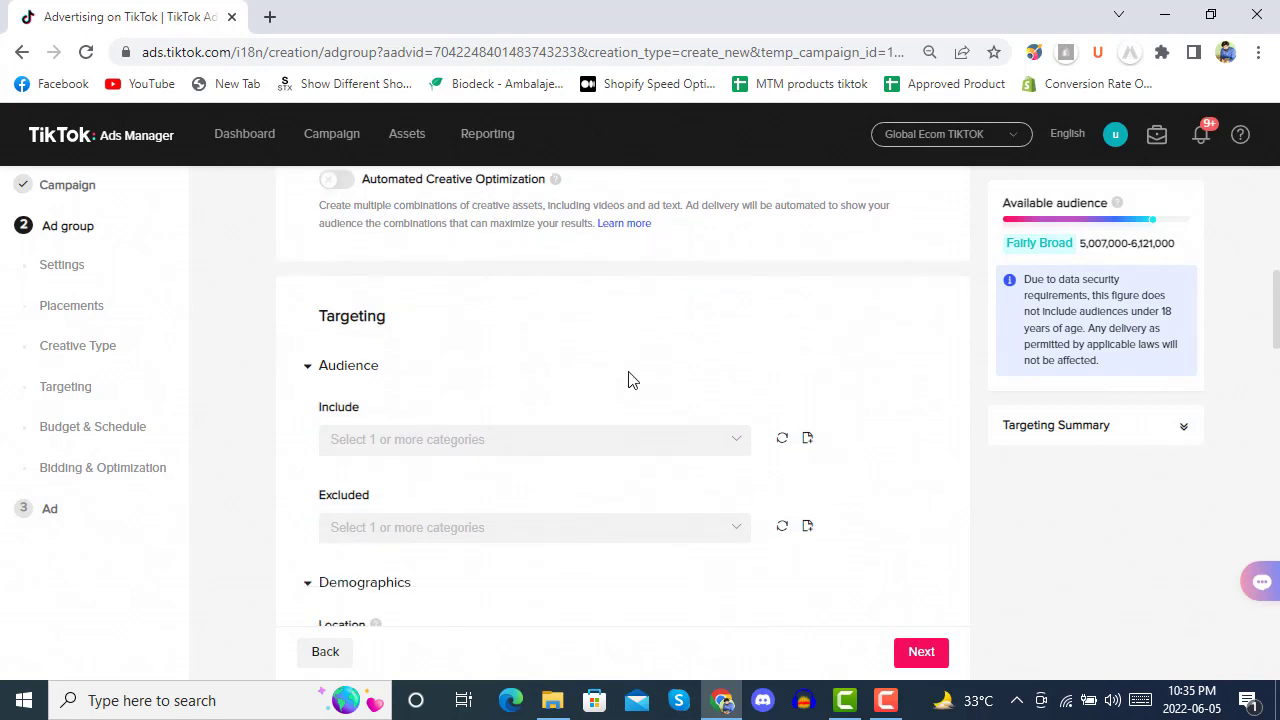
pyautogui.click(359, 357)
pyautogui.click(357, 350)
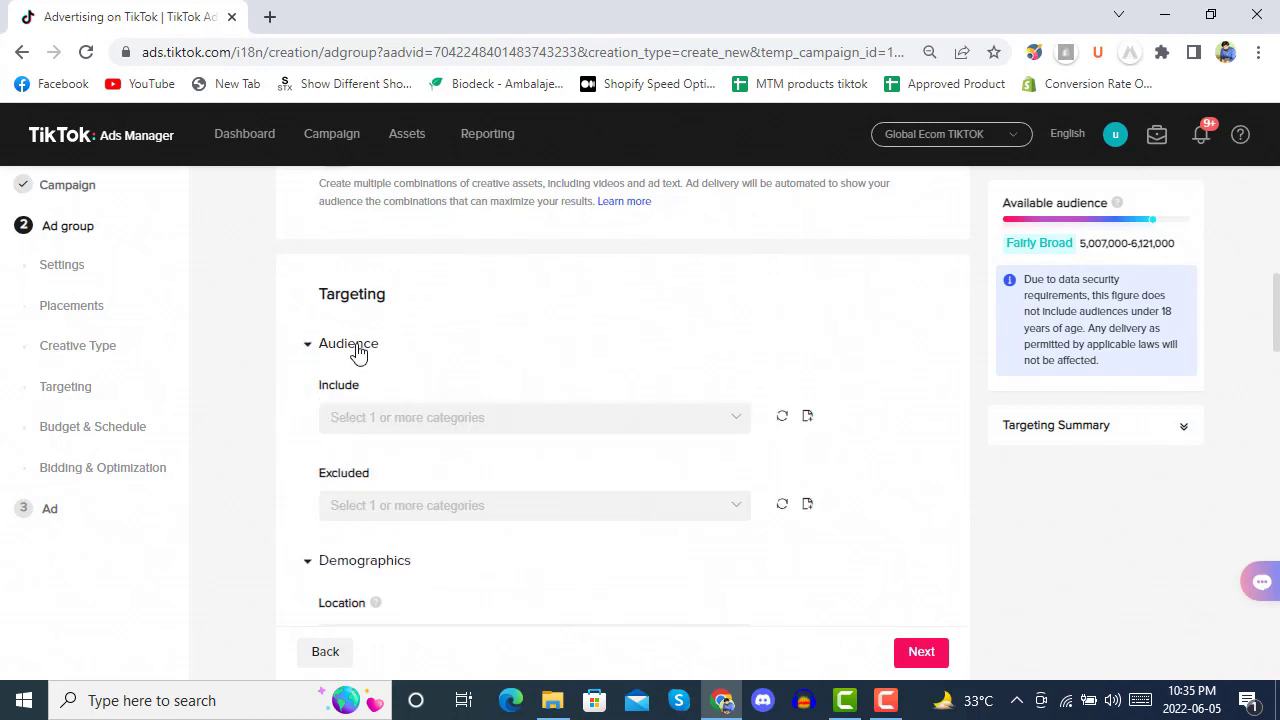
pyautogui.click(485, 418)
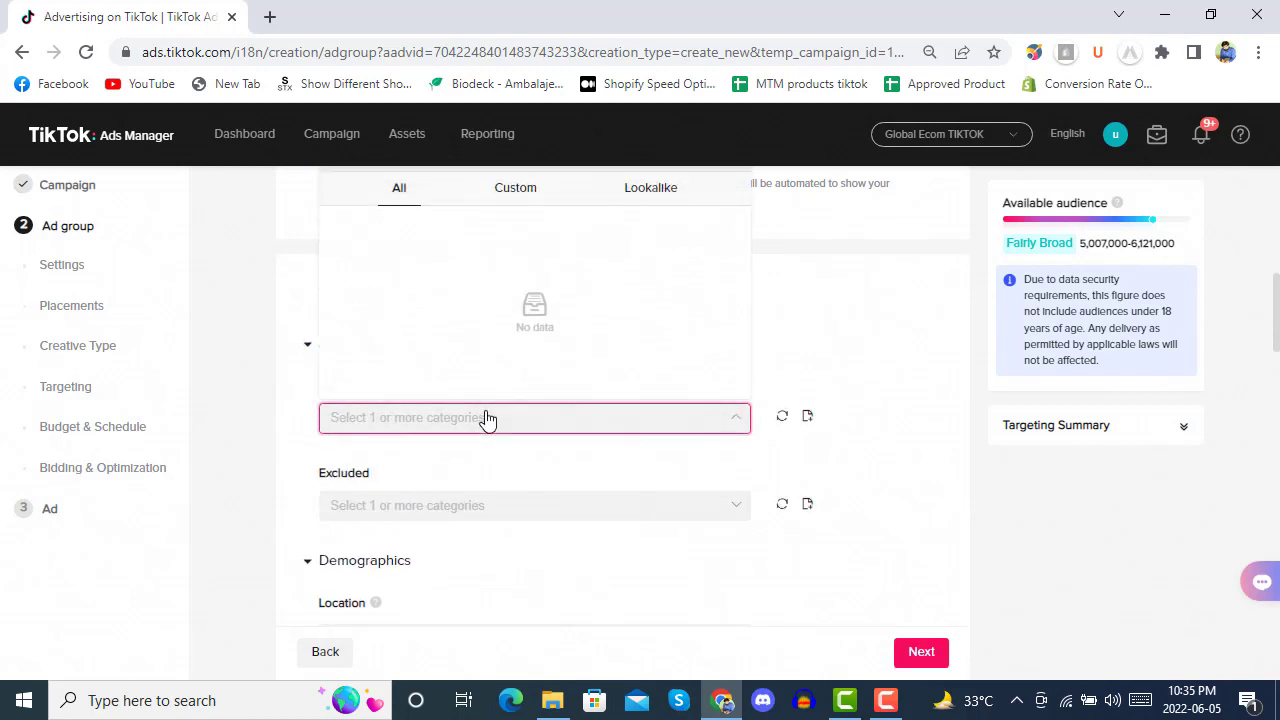
pyautogui.scroll(1, 982, 388)
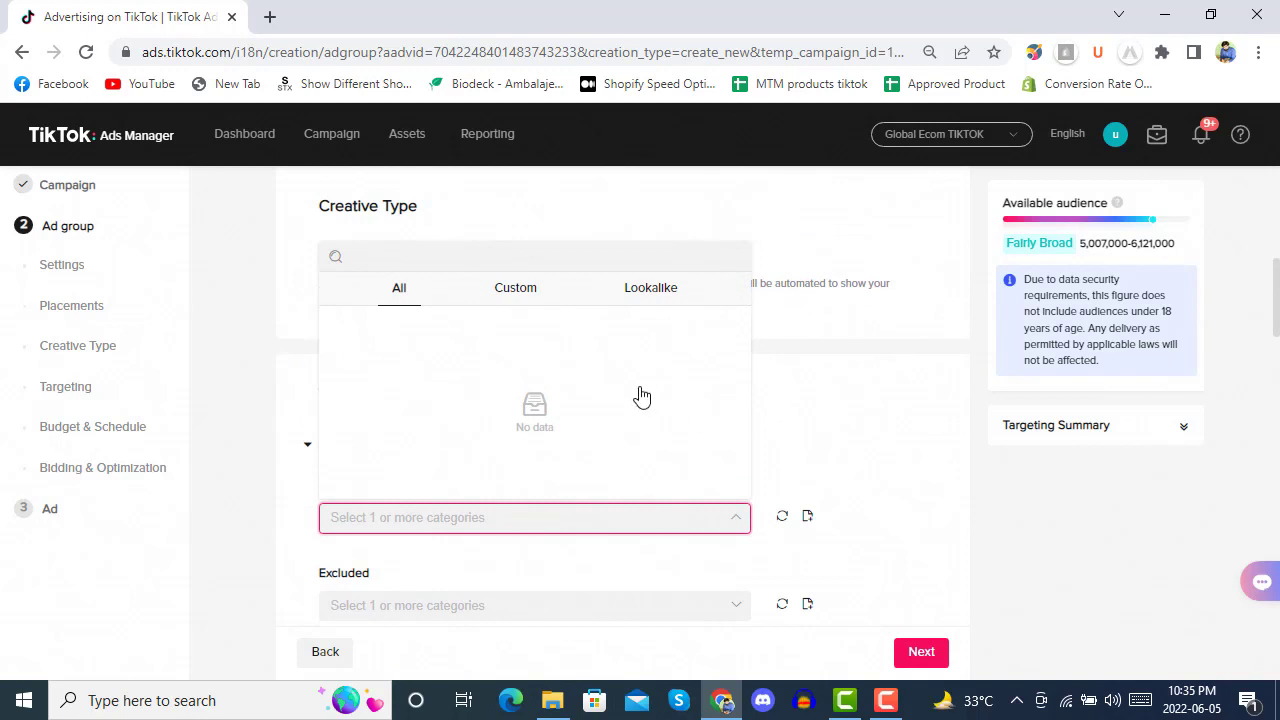
pyautogui.click(517, 300)
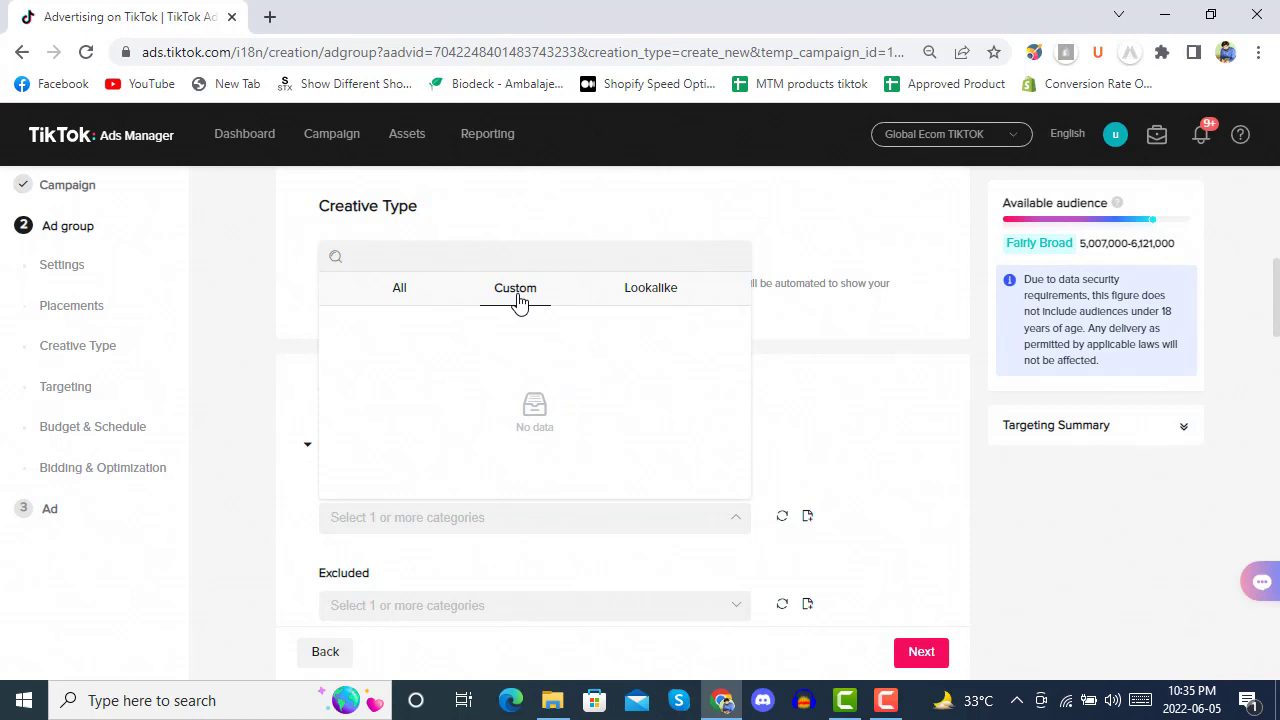
pyautogui.click(645, 298)
pyautogui.click(385, 282)
# Search the audiences to include for "shopping", clear the search text and close the list.
pyautogui.click(367, 251)
pyautogui.write('shopping')
pyautogui.press('BackSpace')
pyautogui.hotkey('ctrl', 'BackSpace')
pyautogui.click(874, 378)
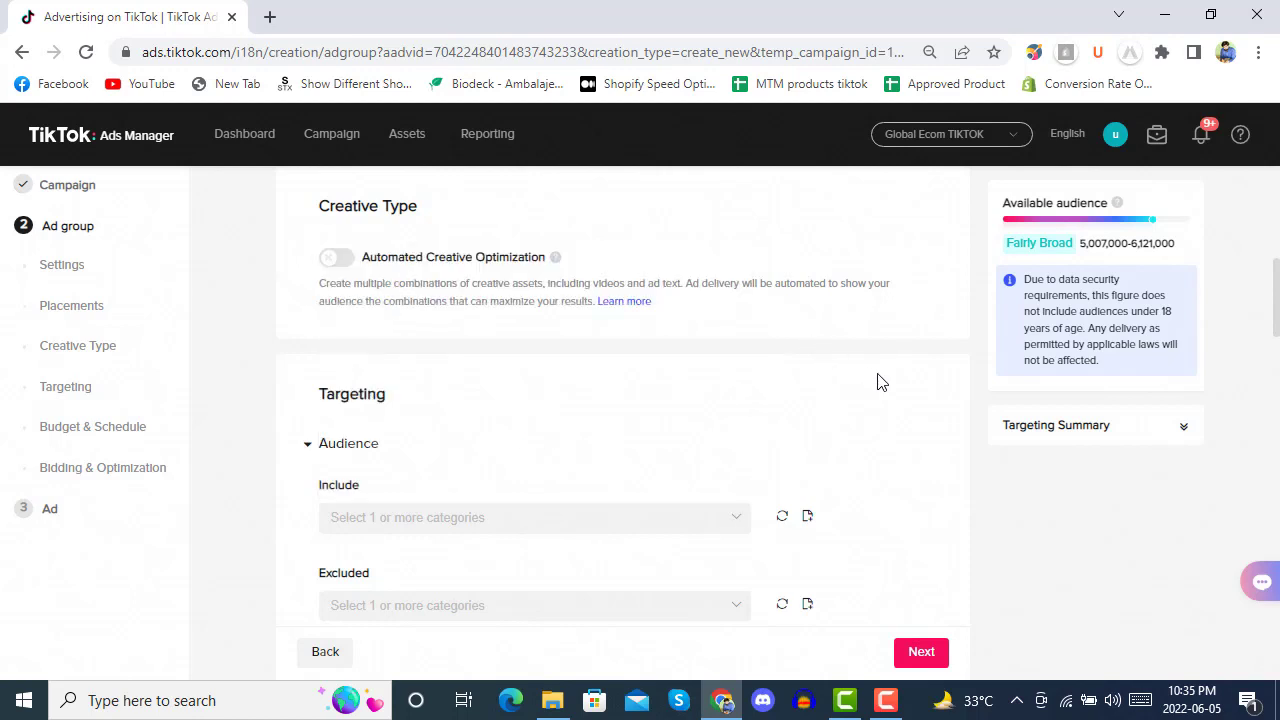
# Refresh the list of audiences to include and check its Custom and Lookalike groups again.
pyautogui.click(783, 518)
pyautogui.click(736, 520)
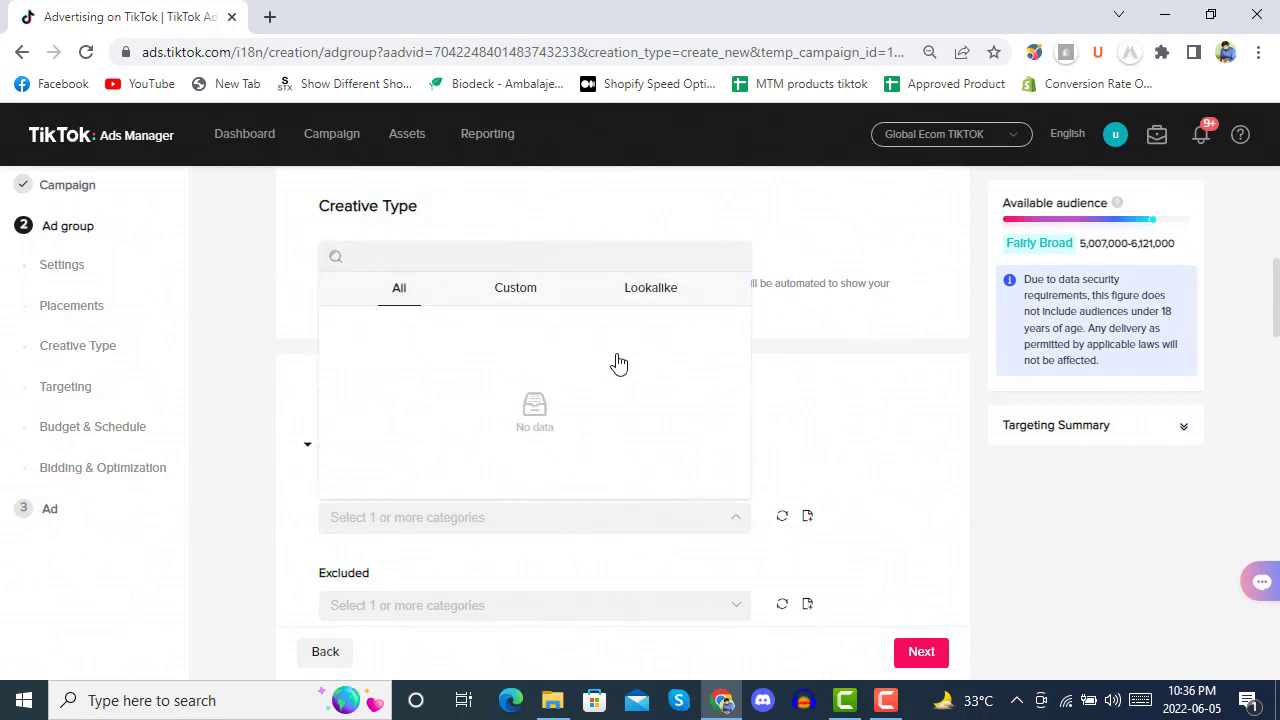
pyautogui.click(524, 292)
pyautogui.click(676, 290)
pyautogui.click(871, 429)
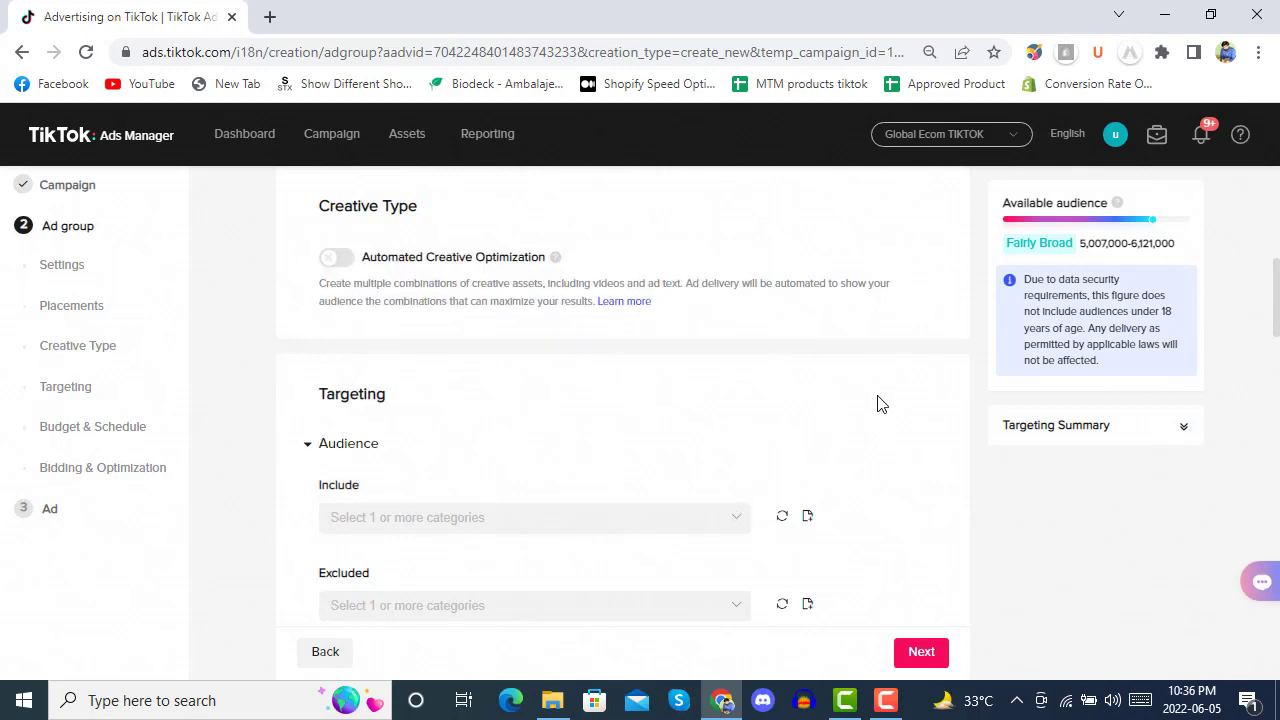
# Look over the ad group's targeting and demographics settings together with the available audience estimate.
pyautogui.scroll(-3, 878, 403)
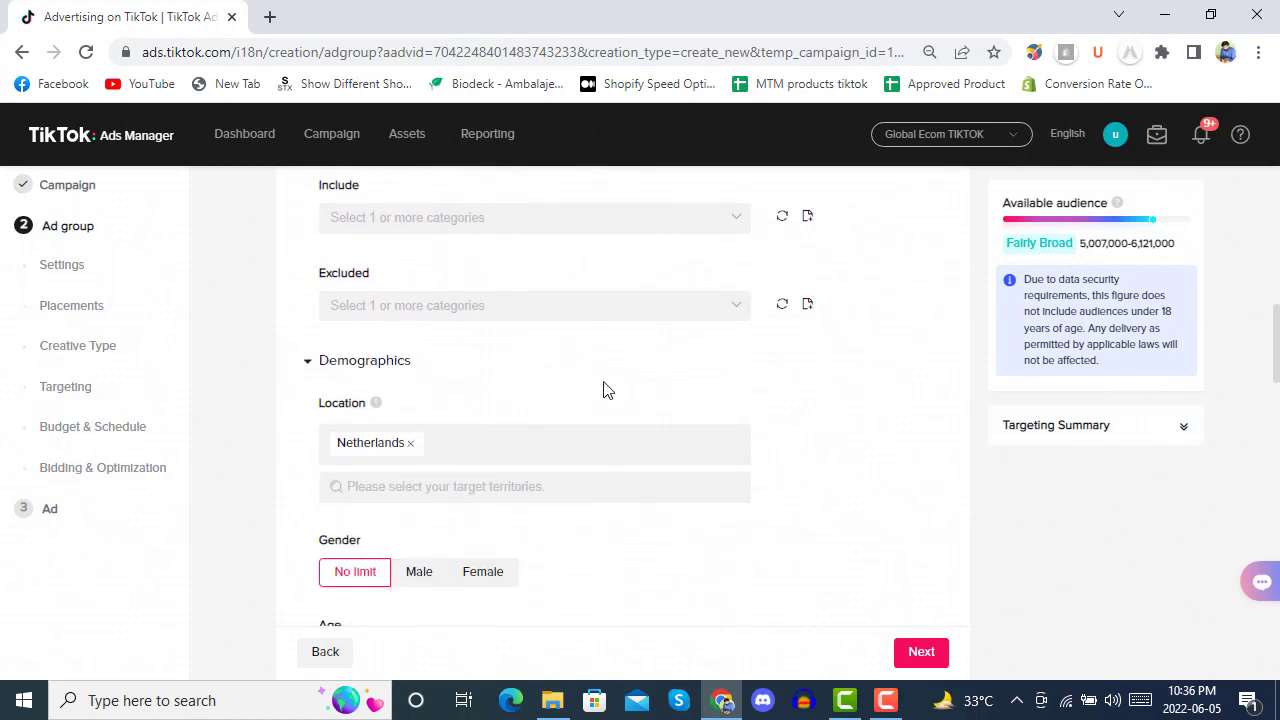
pyautogui.scroll(3, 872, 410)
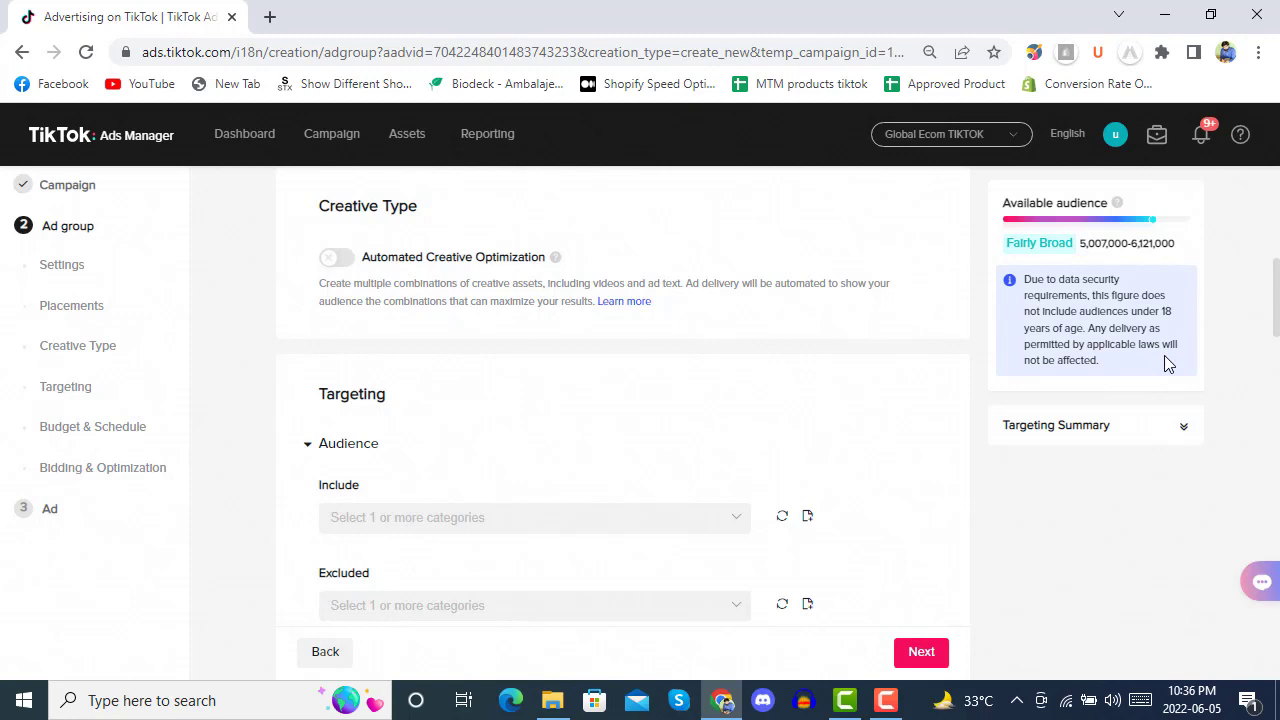
pyautogui.scroll(1, 963, 397)
pyautogui.scroll(5, 963, 397)
pyautogui.scroll(-8, 963, 397)
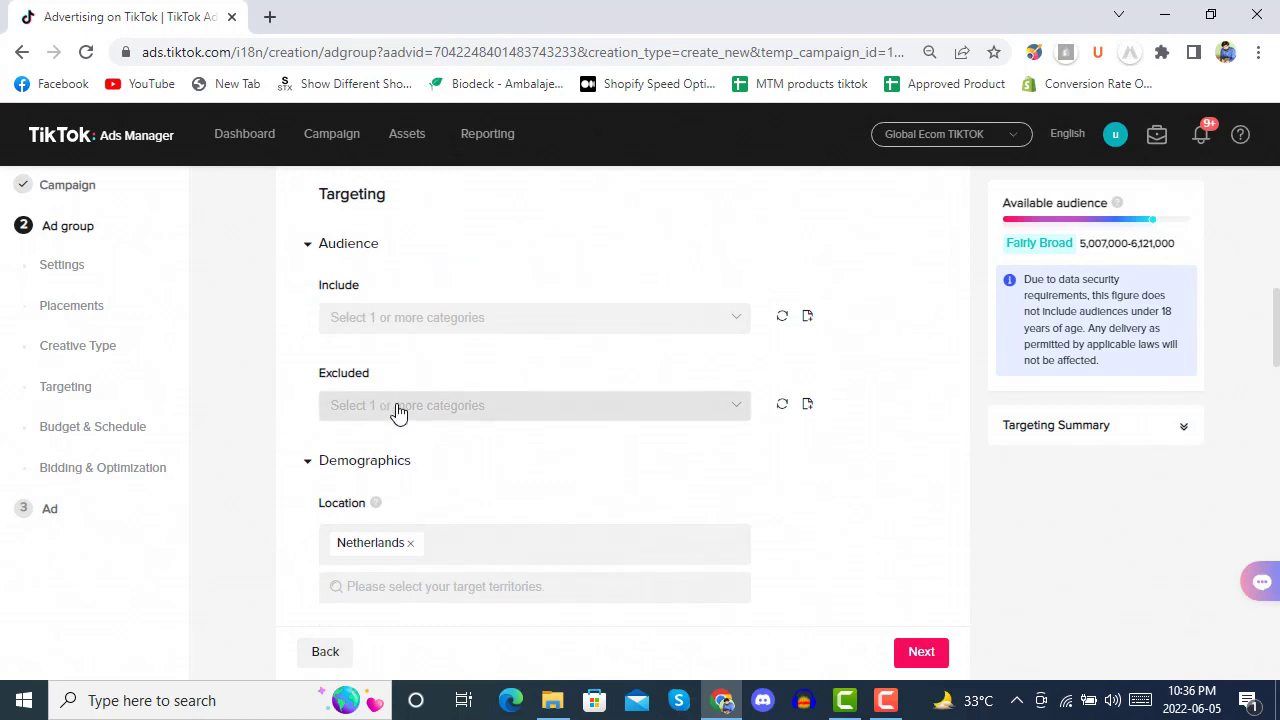
pyautogui.click(510, 332)
pyautogui.click(509, 331)
# Limit the ad group's age targeting to 18-24.
pyautogui.scroll(-3, 565, 395)
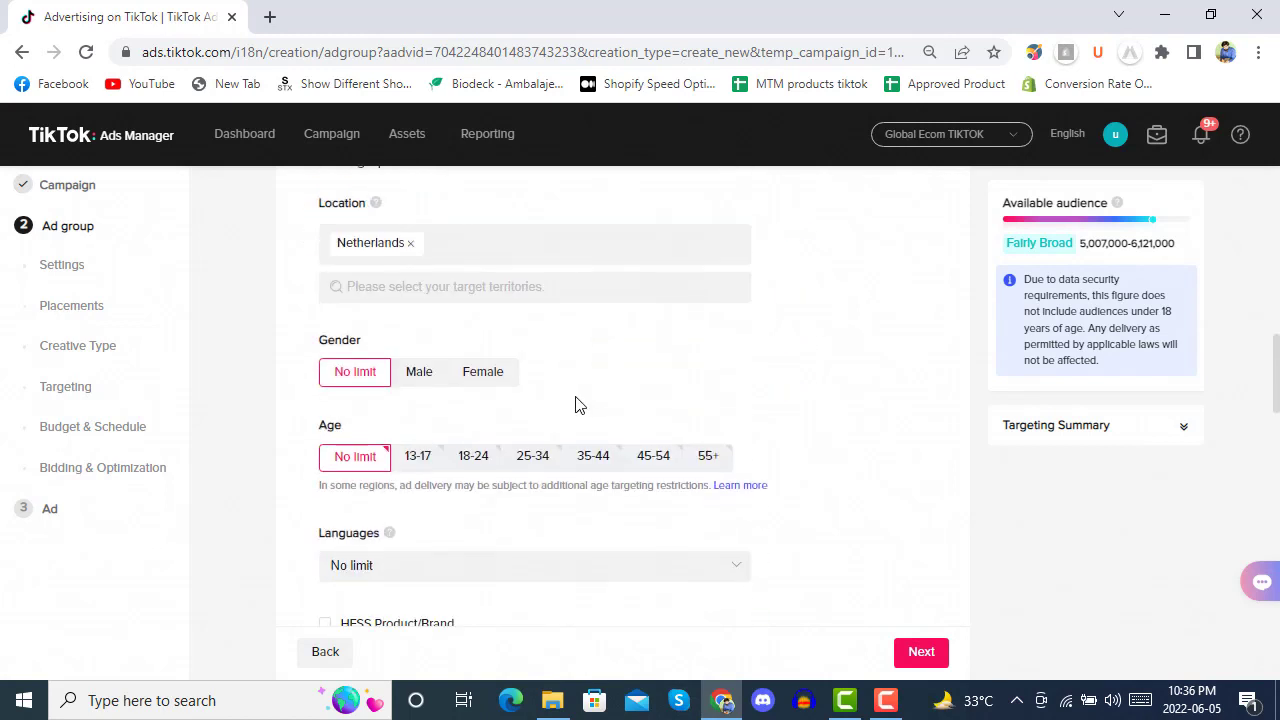
pyautogui.scroll(-2, 592, 368)
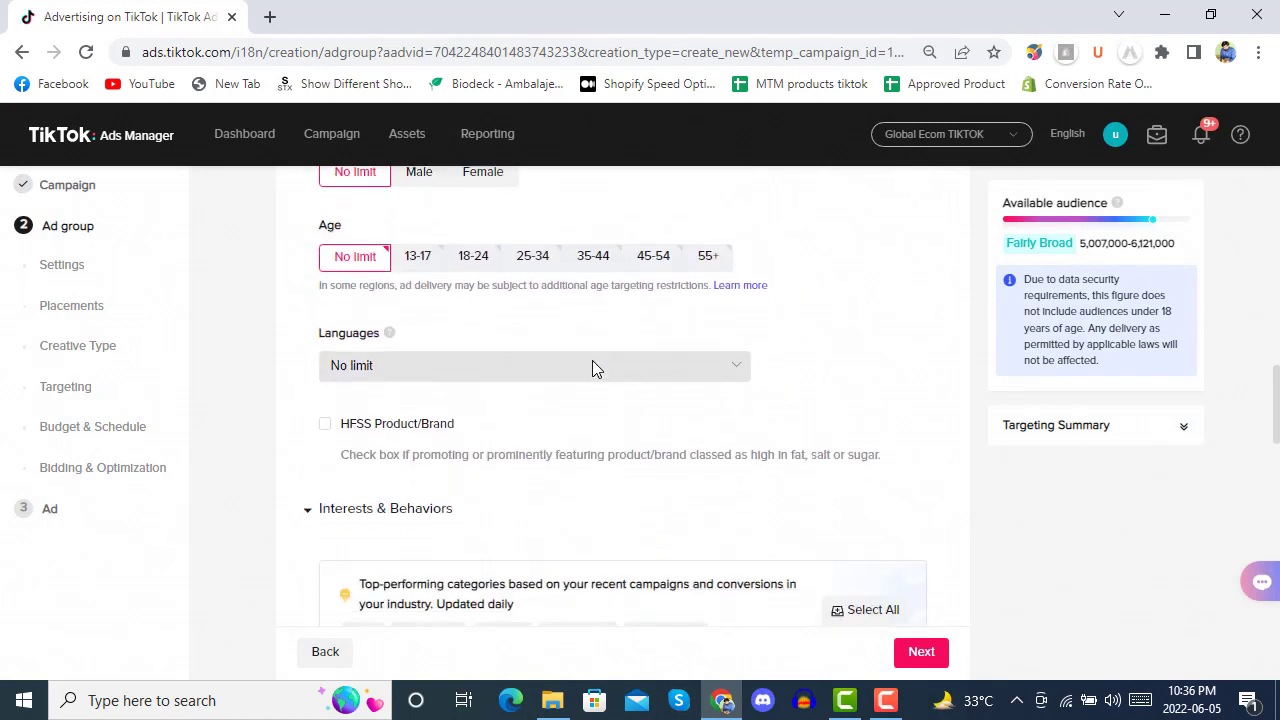
pyautogui.scroll(1, 491, 335)
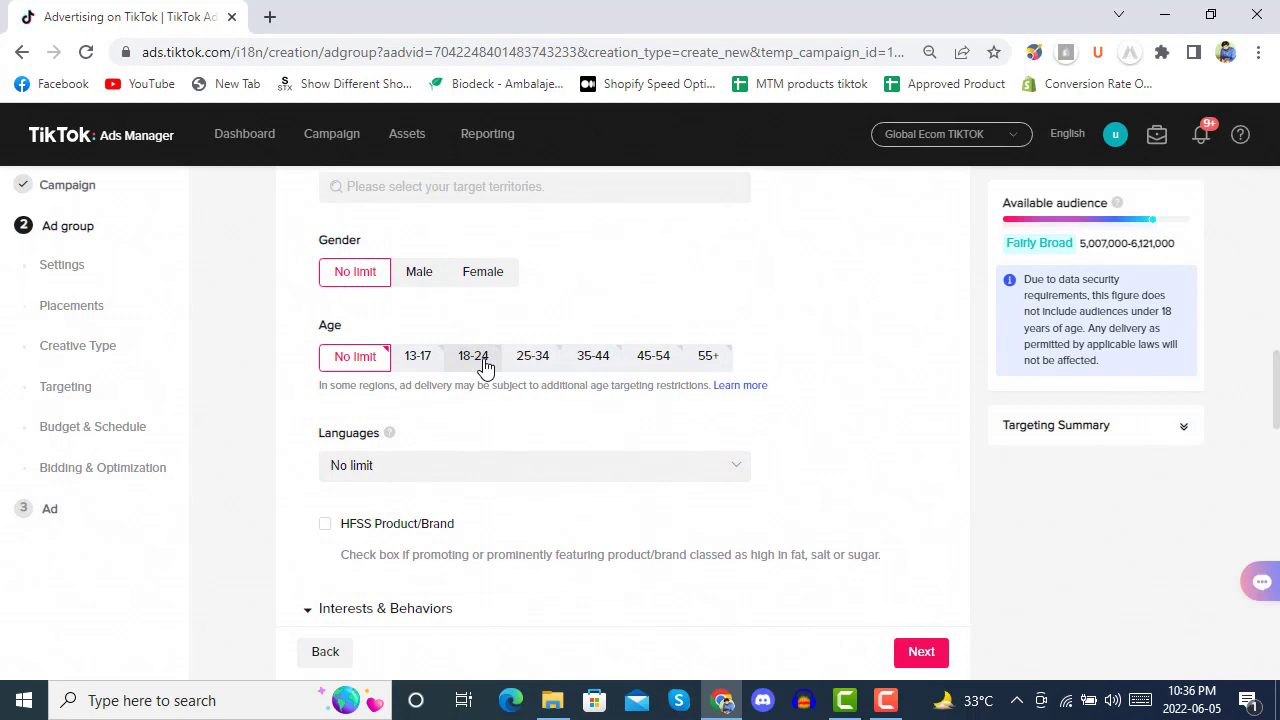
pyautogui.click(484, 359)
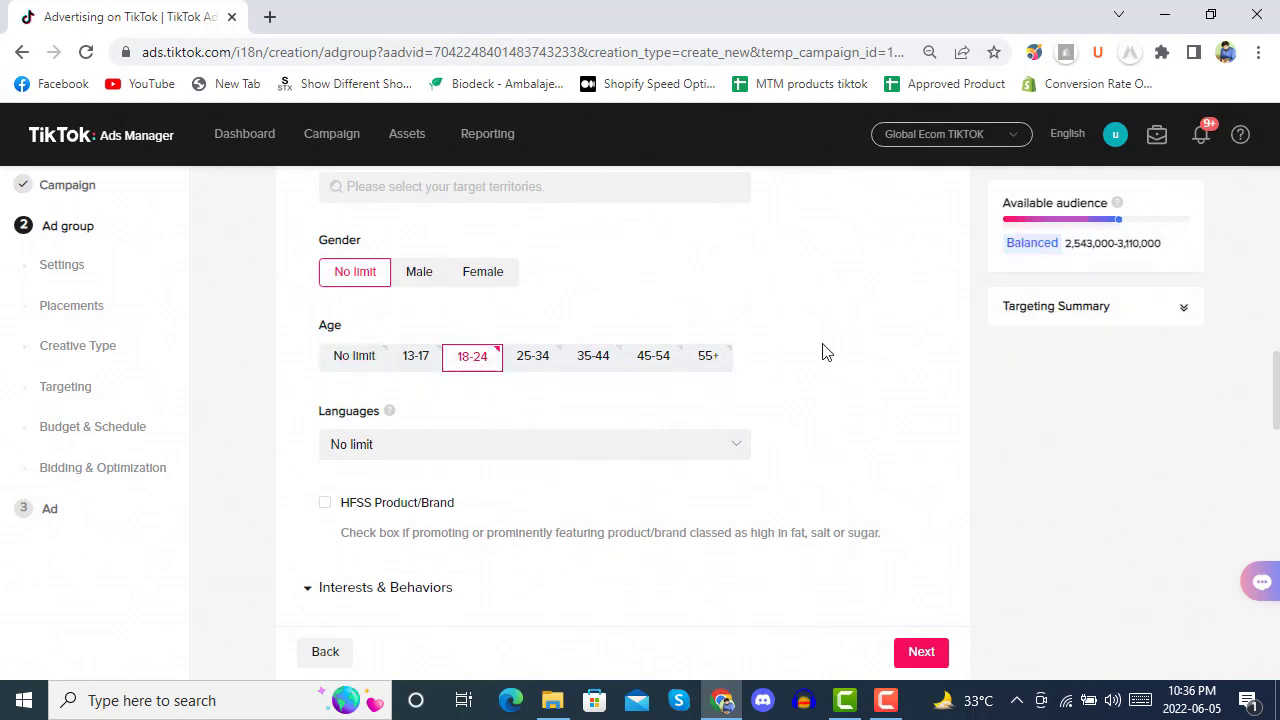
# Check the full list of audiences available for inclusion once more and close it without a selection.
pyautogui.scroll(3, 823, 351)
pyautogui.scroll(1, 823, 351)
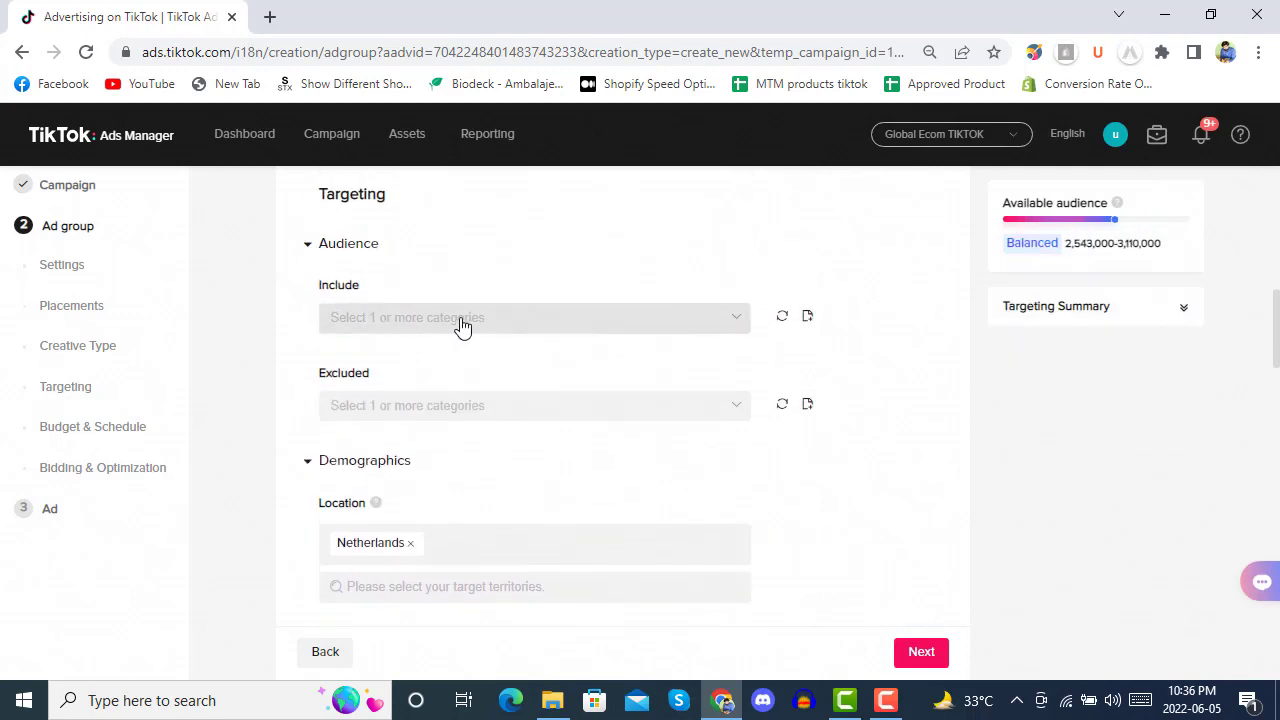
pyautogui.click(460, 324)
pyautogui.click(402, 392)
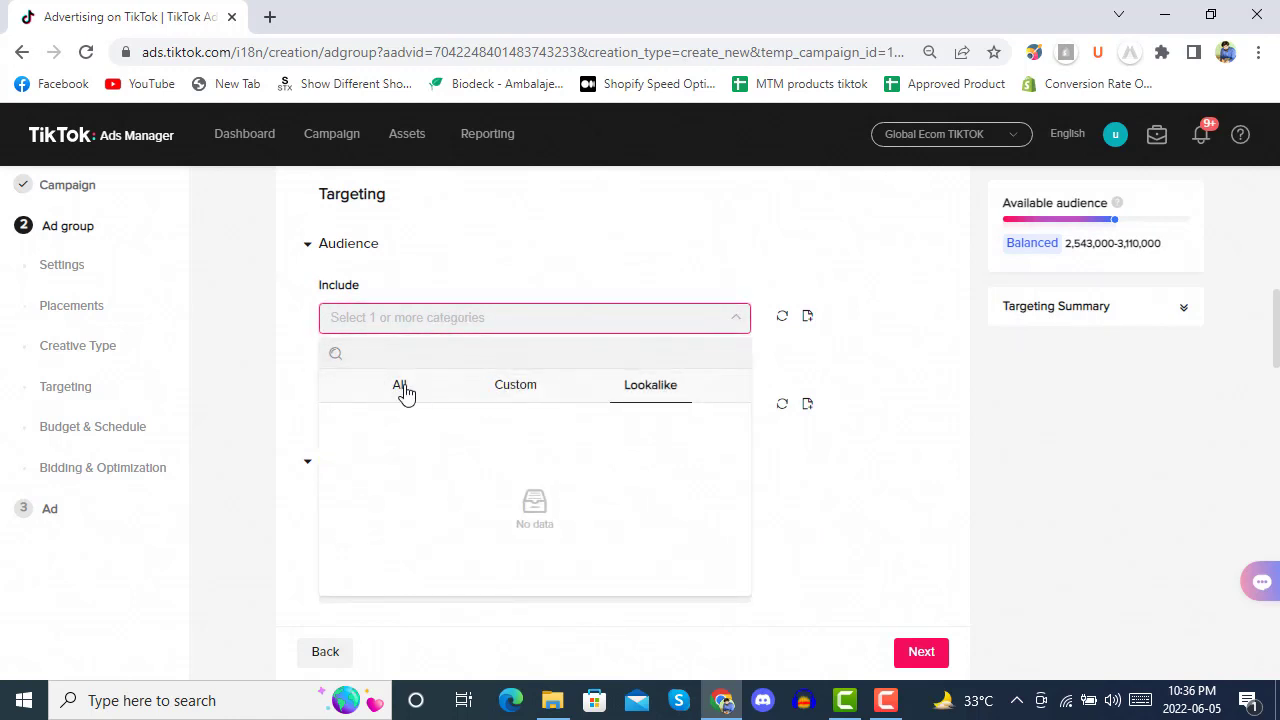
pyautogui.click(648, 265)
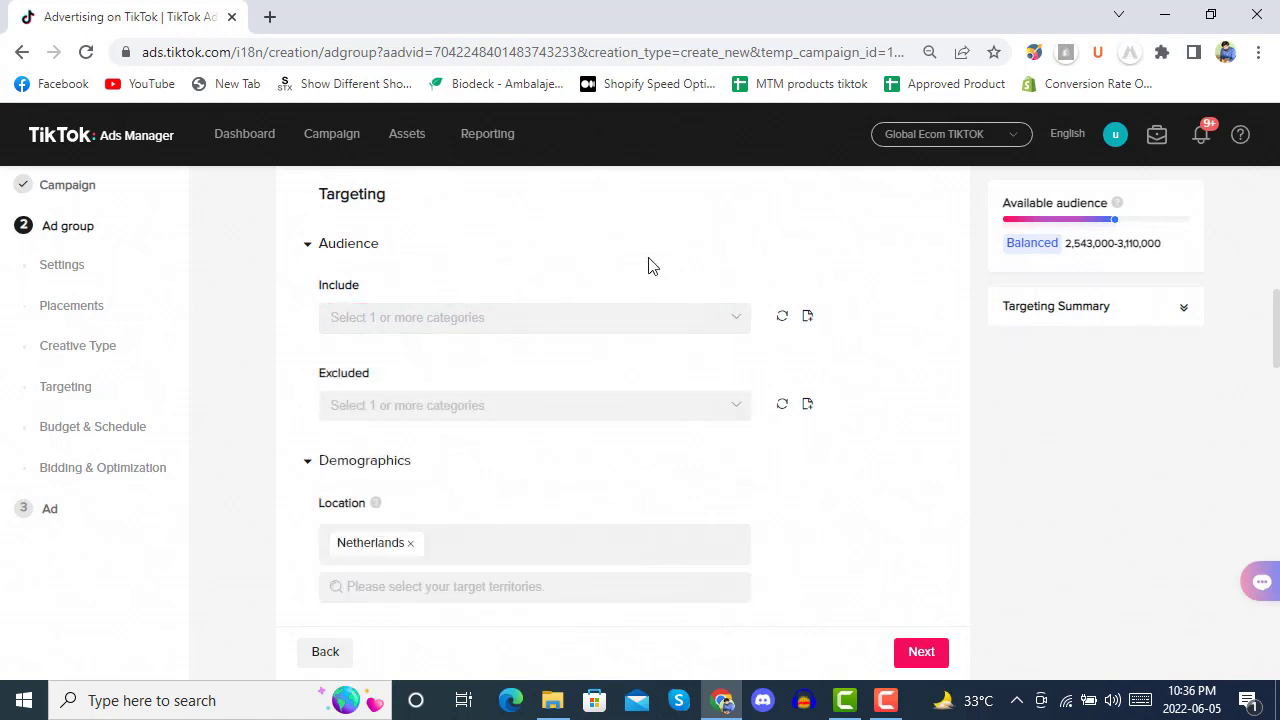
# Reload the audiences available for inclusion, then open and close their list without selecting any.
pyautogui.click(783, 320)
pyautogui.click(735, 330)
pyautogui.click(736, 330)
# Extend the ad group's age targeting with the 25-34 and 35-44 ranges.
pyautogui.scroll(-2, 889, 315)
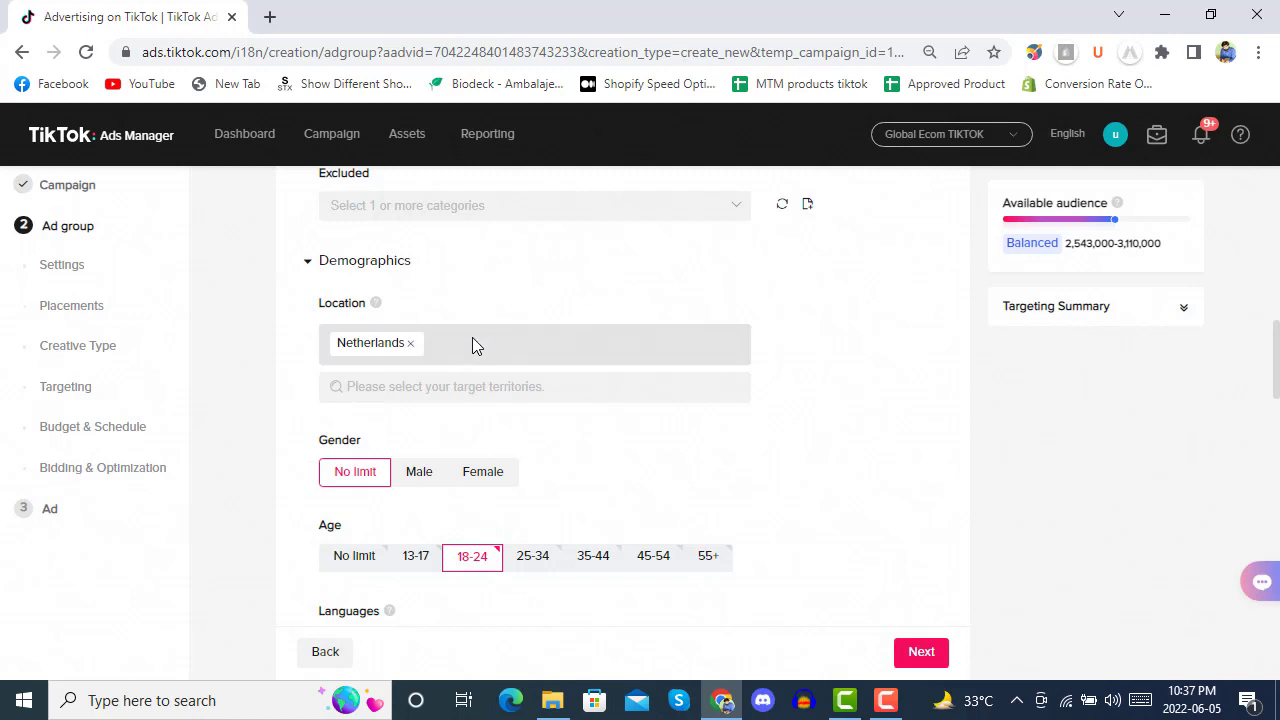
pyautogui.scroll(-2, 480, 343)
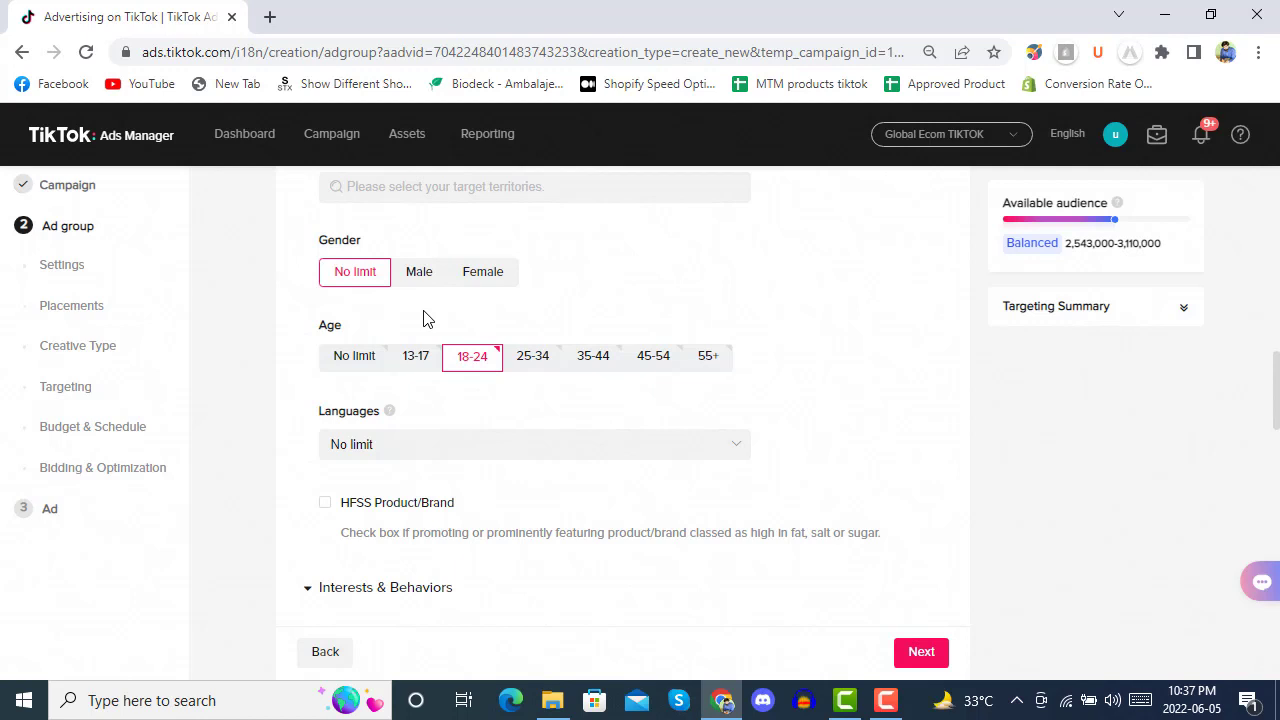
pyautogui.click(540, 366)
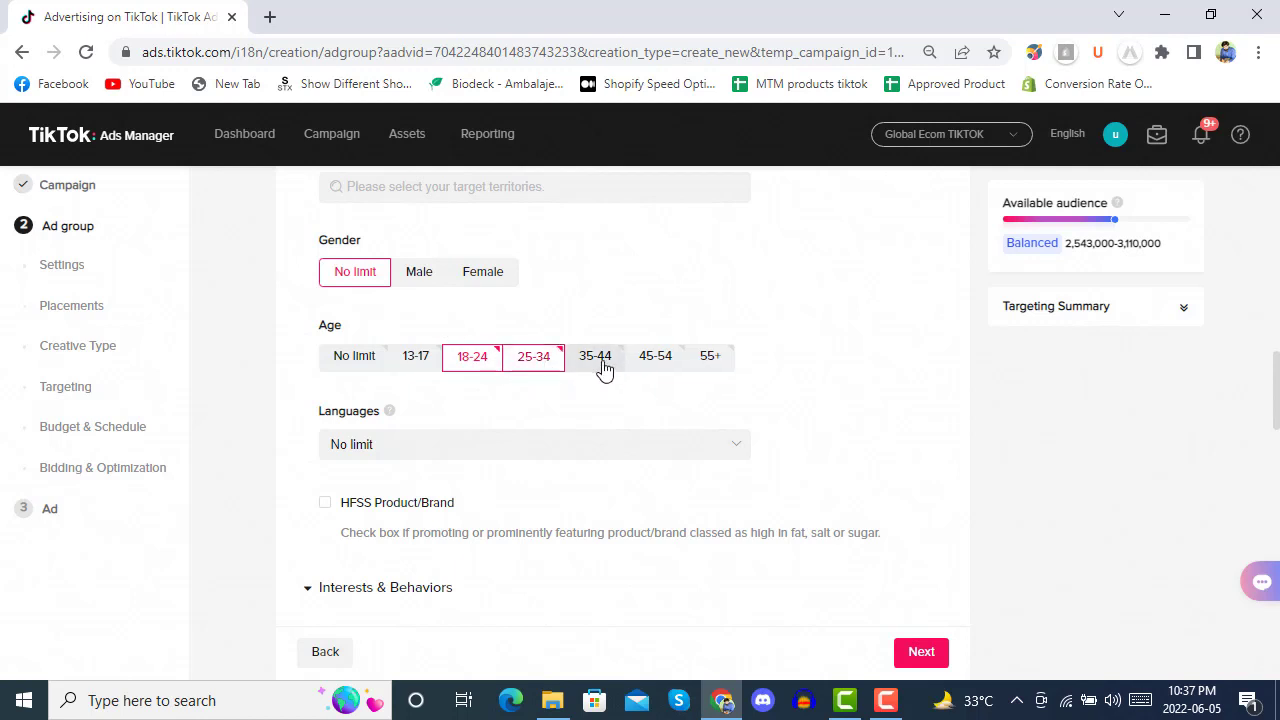
pyautogui.click(596, 360)
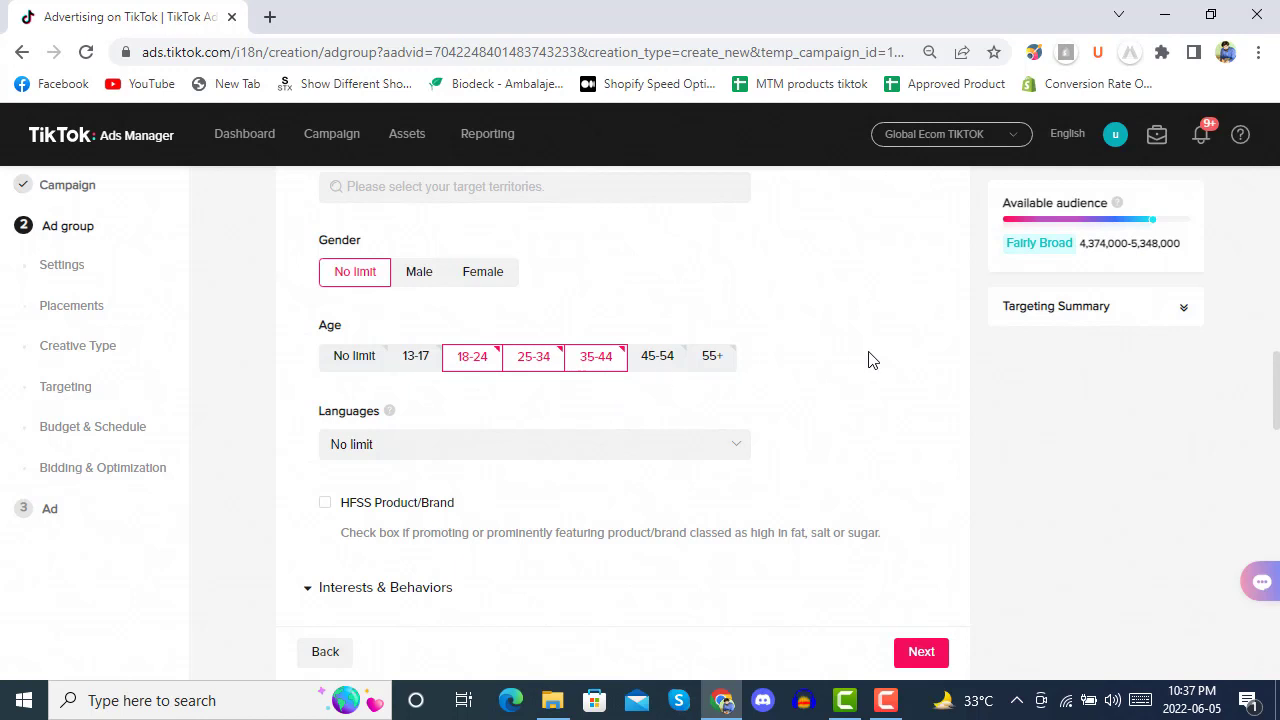
# Check the languages available for targeting and close the list without choosing one.
pyautogui.scroll(-1, 877, 357)
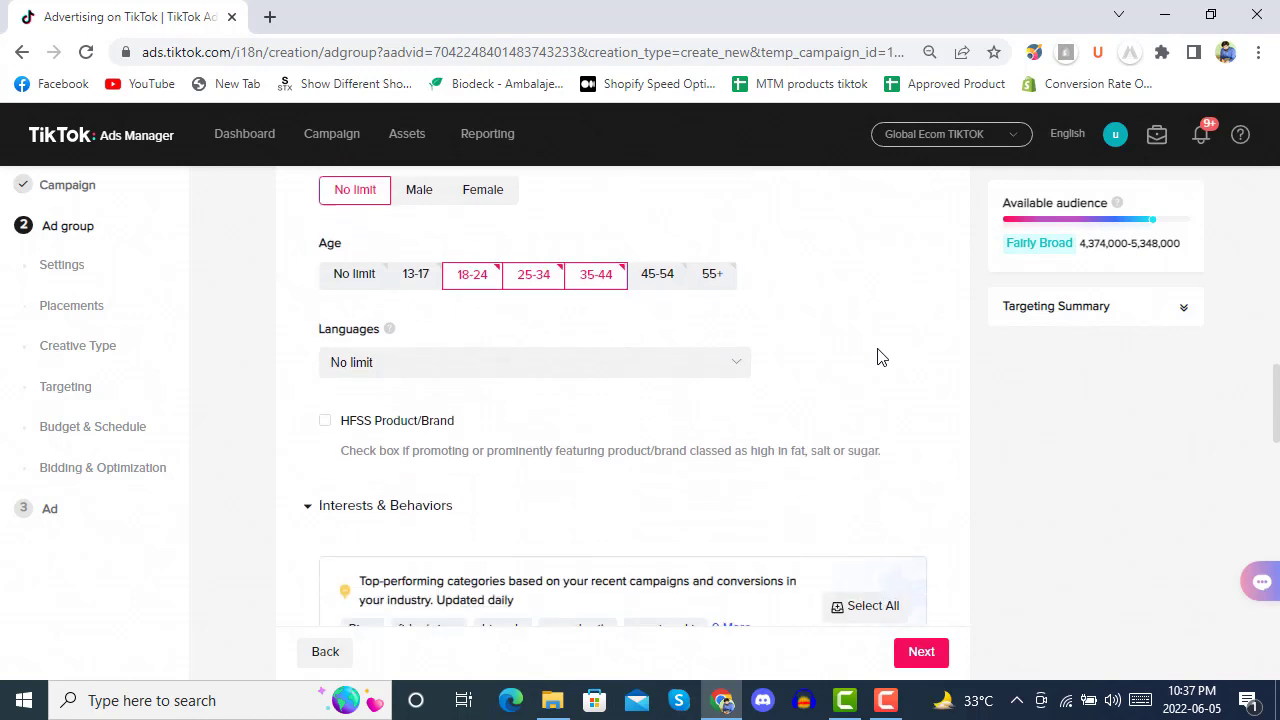
pyautogui.click(564, 345)
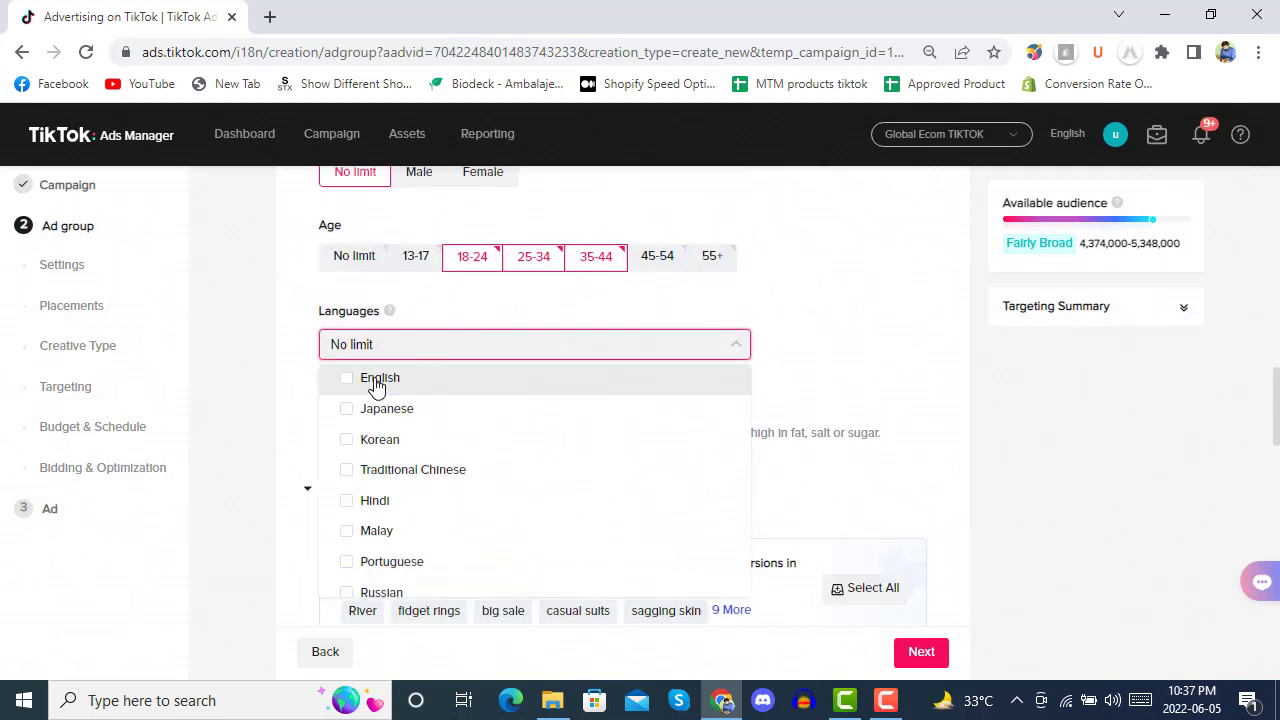
pyautogui.click(640, 358)
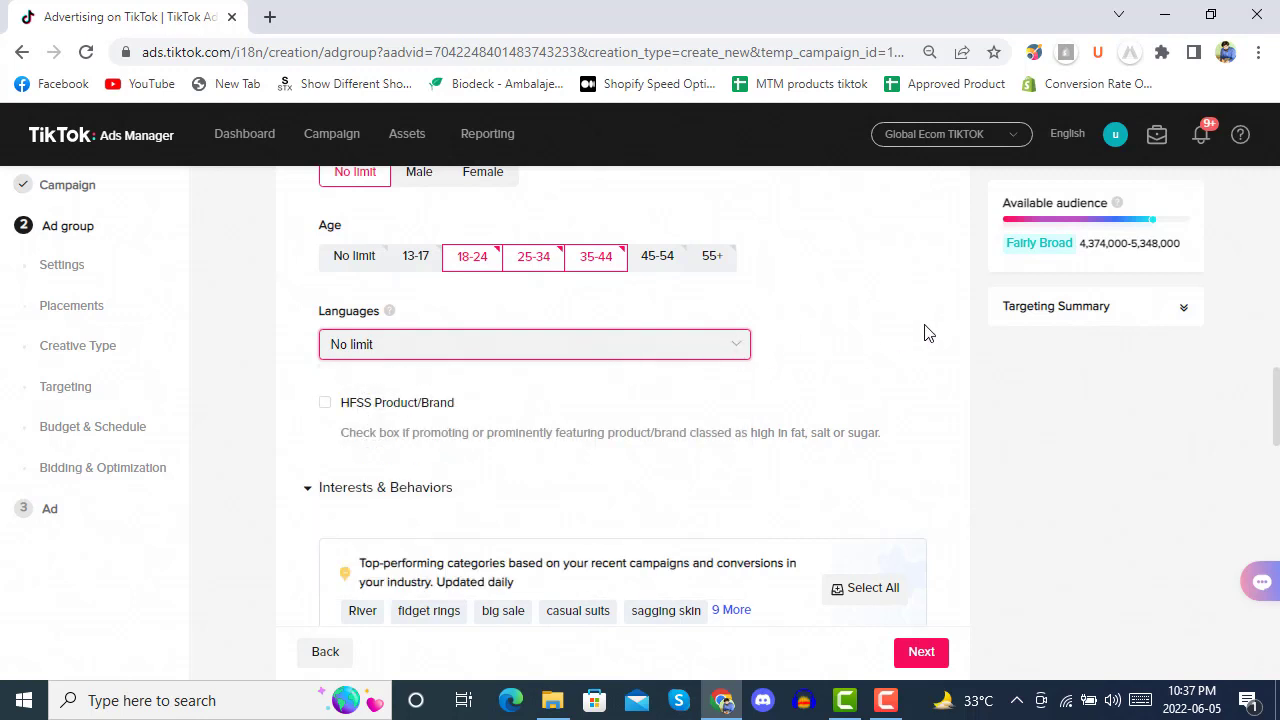
# Review the complete set of recommended interest and behavior categories and apply all of them to the ad group.
pyautogui.scroll(-2, 925, 333)
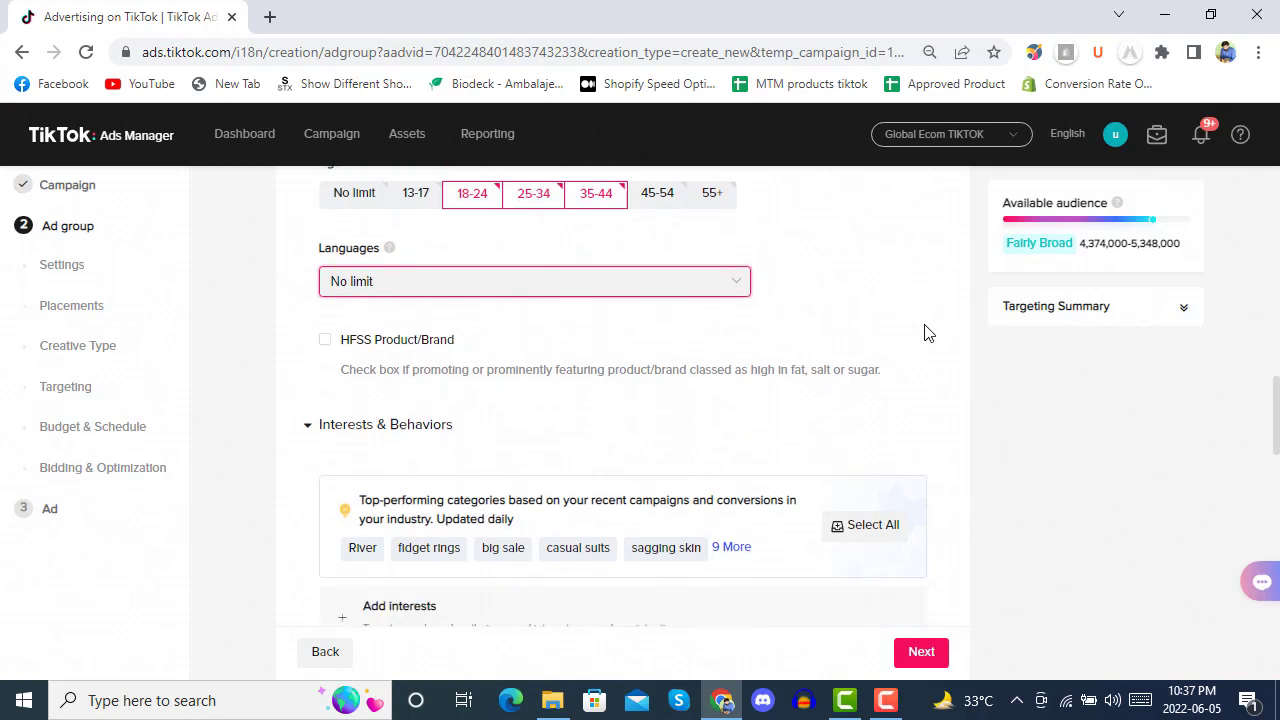
pyautogui.click(345, 292)
pyautogui.click(345, 292)
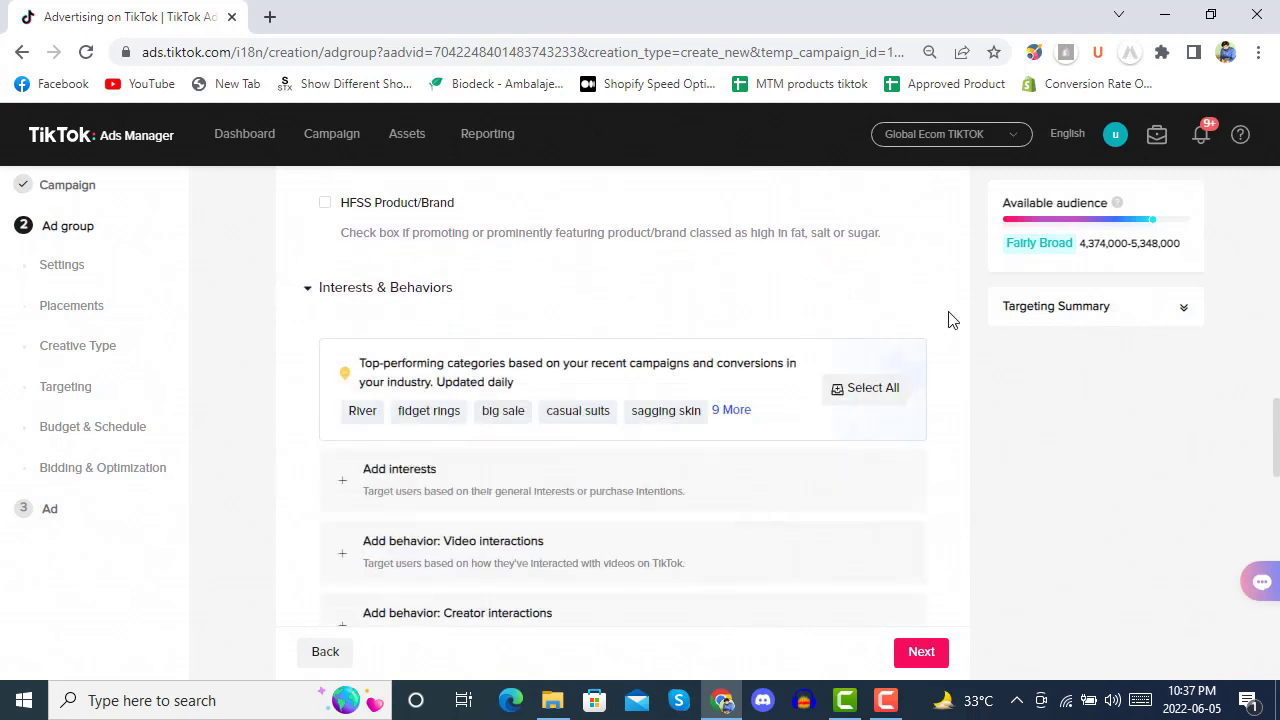
pyautogui.scroll(-1, 950, 320)
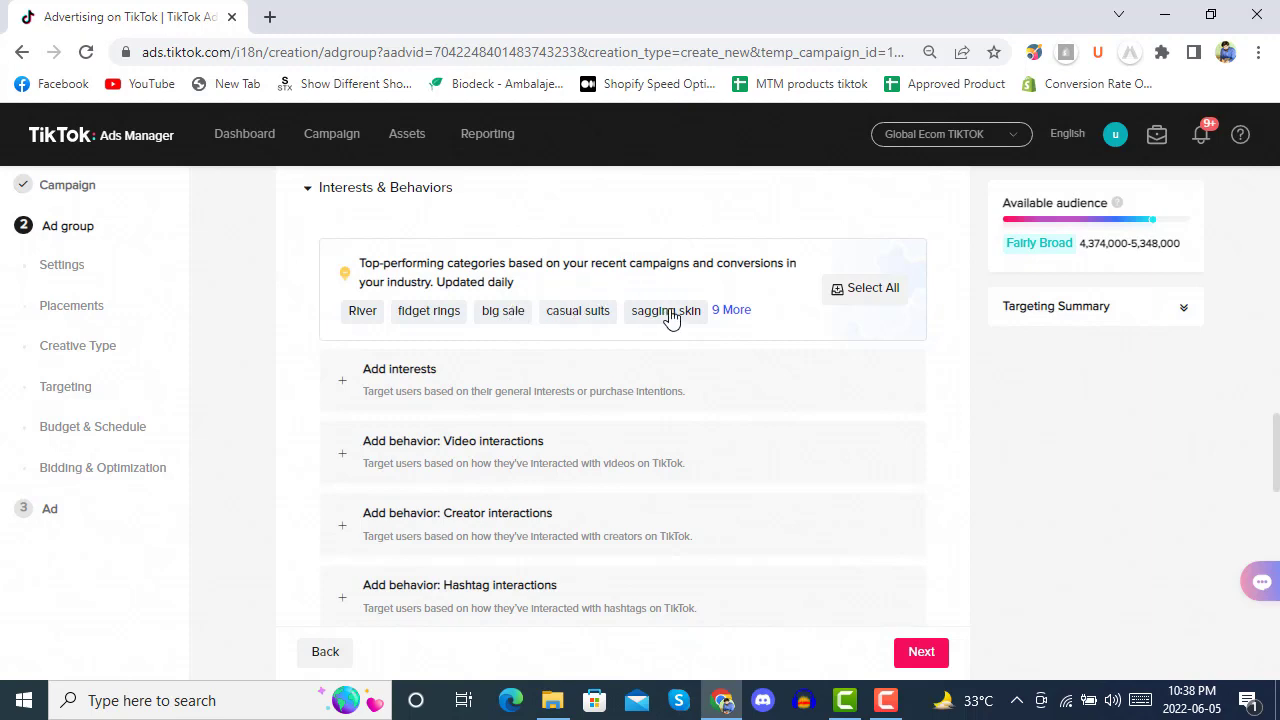
pyautogui.click(731, 311)
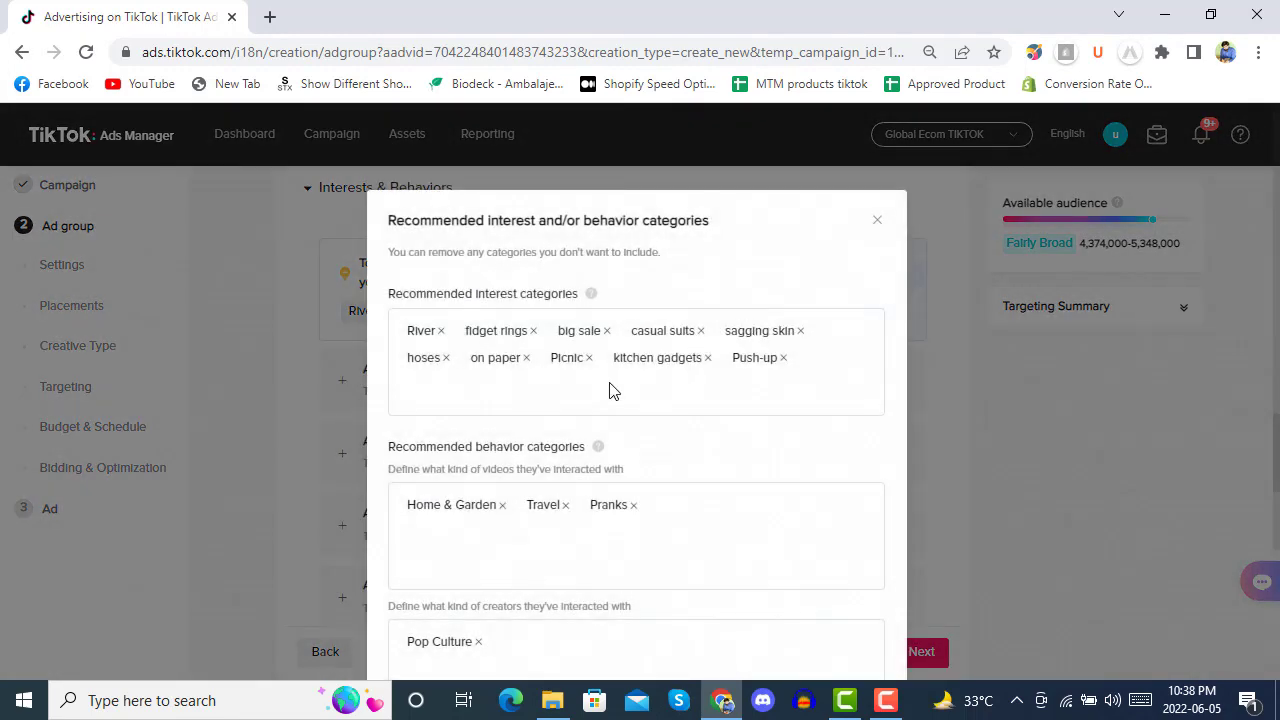
pyautogui.scroll(-3, 610, 390)
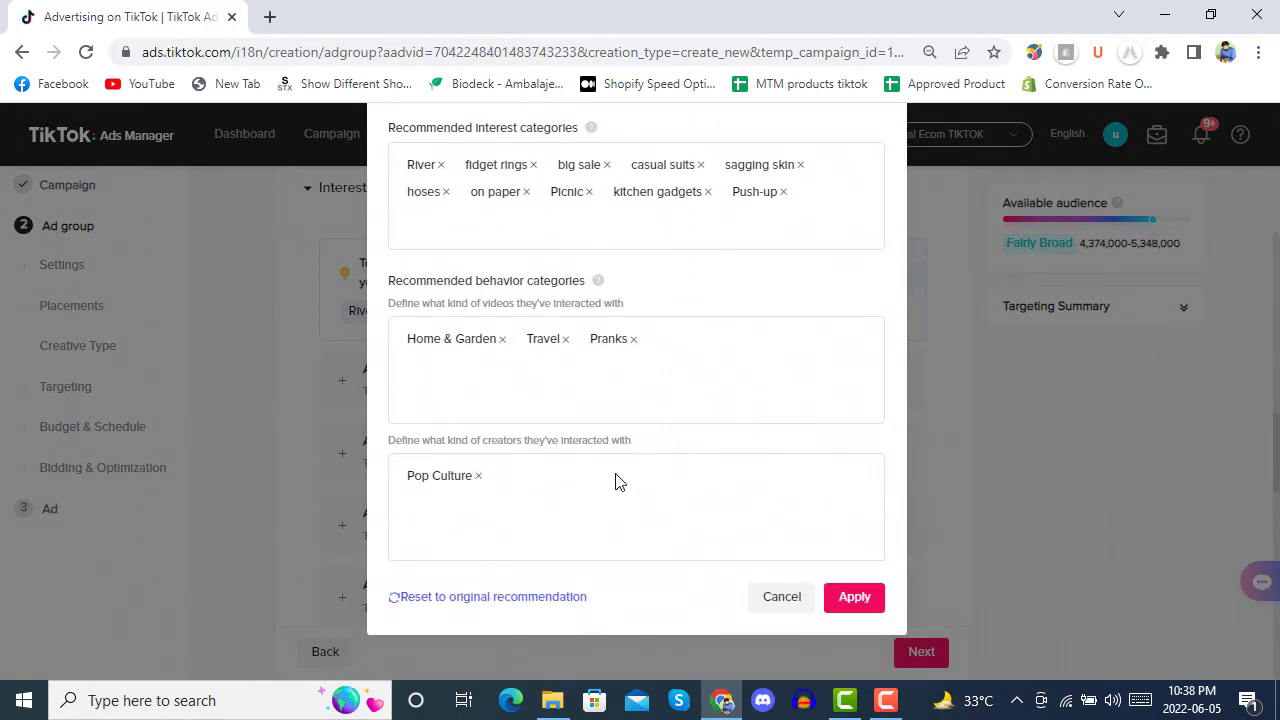
pyautogui.scroll(2, 620, 470)
pyautogui.scroll(-2, 651, 394)
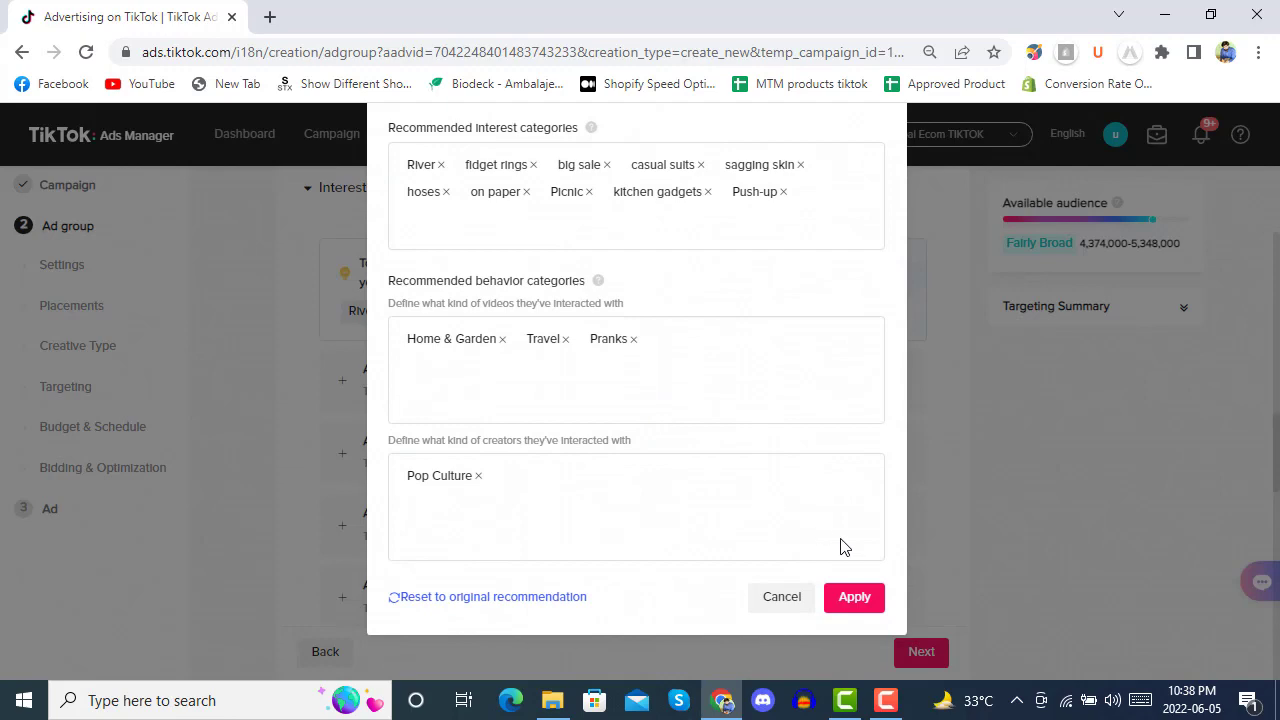
pyautogui.click(863, 604)
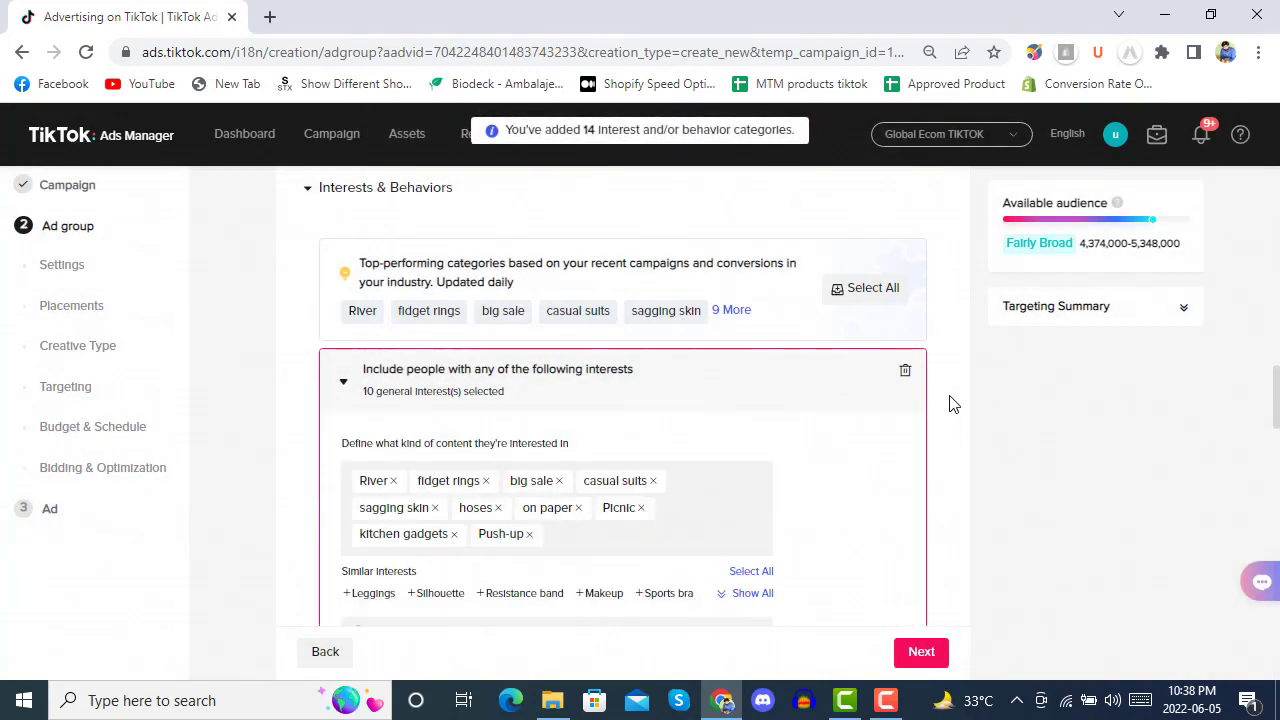
# Examine the added interests, the video interaction settings with their time period, and the creator interaction settings.
pyautogui.scroll(-3, 948, 384)
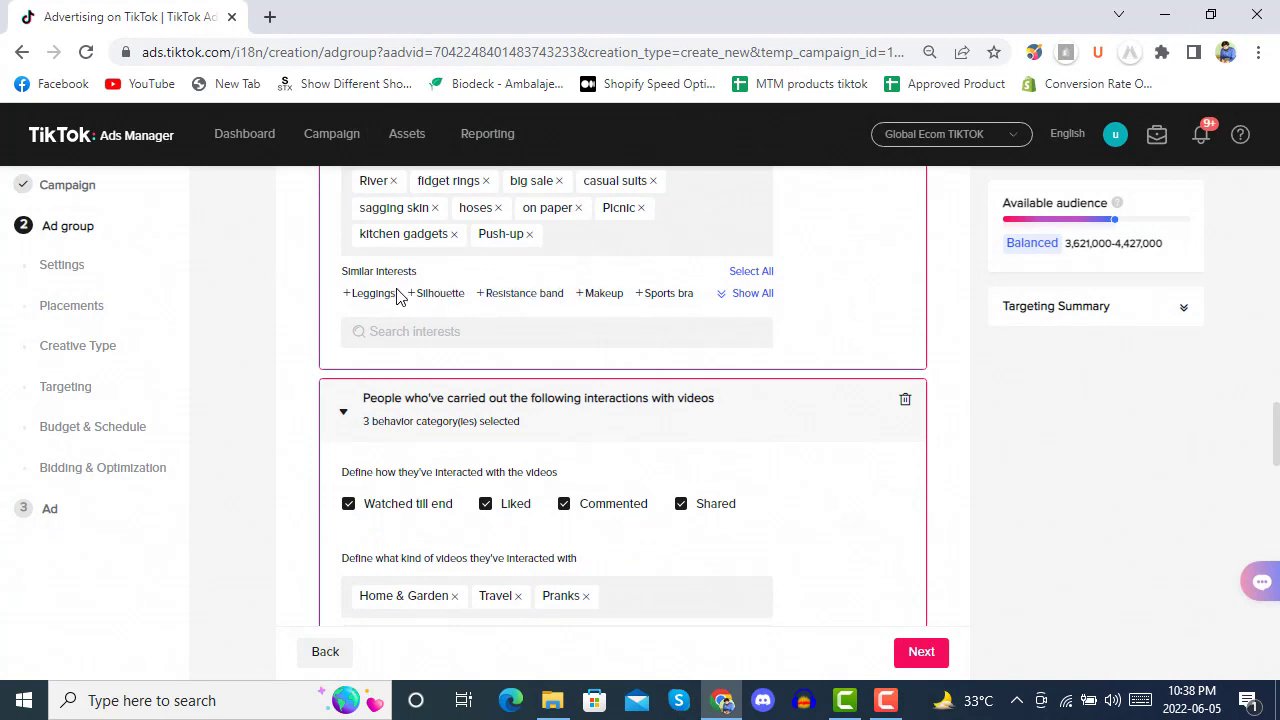
pyautogui.scroll(2, 400, 293)
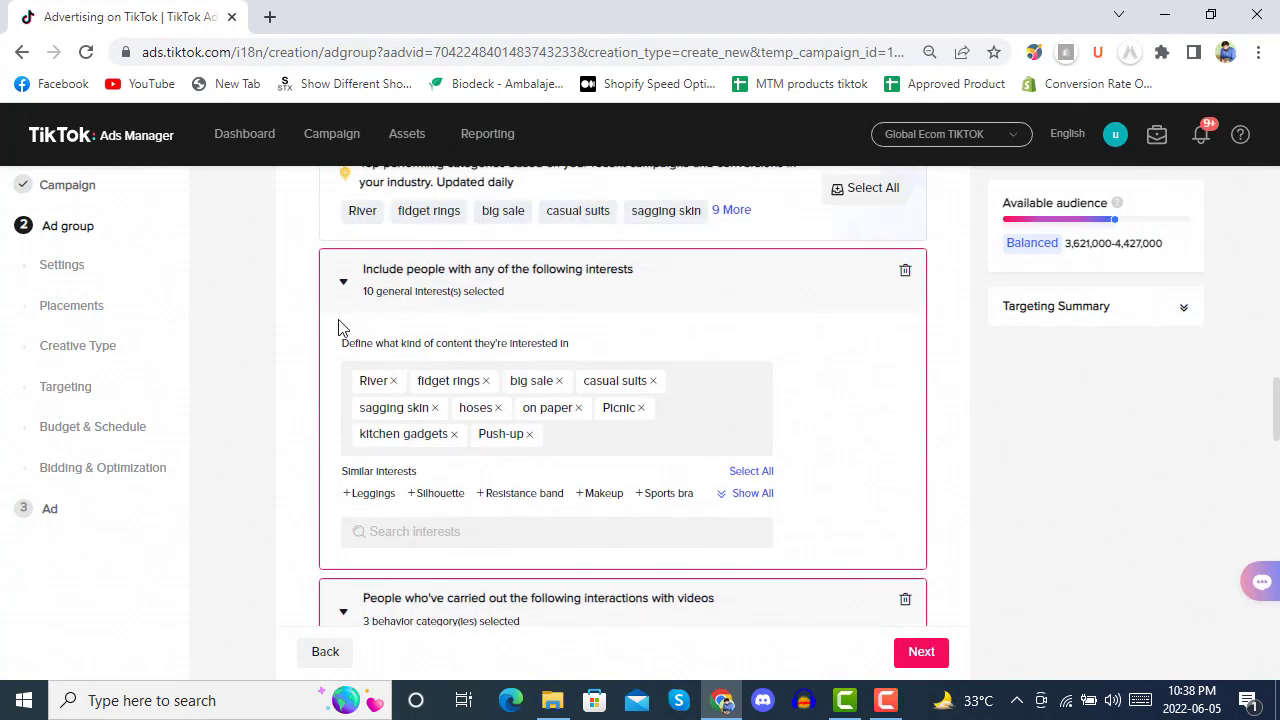
pyautogui.scroll(-3, 338, 328)
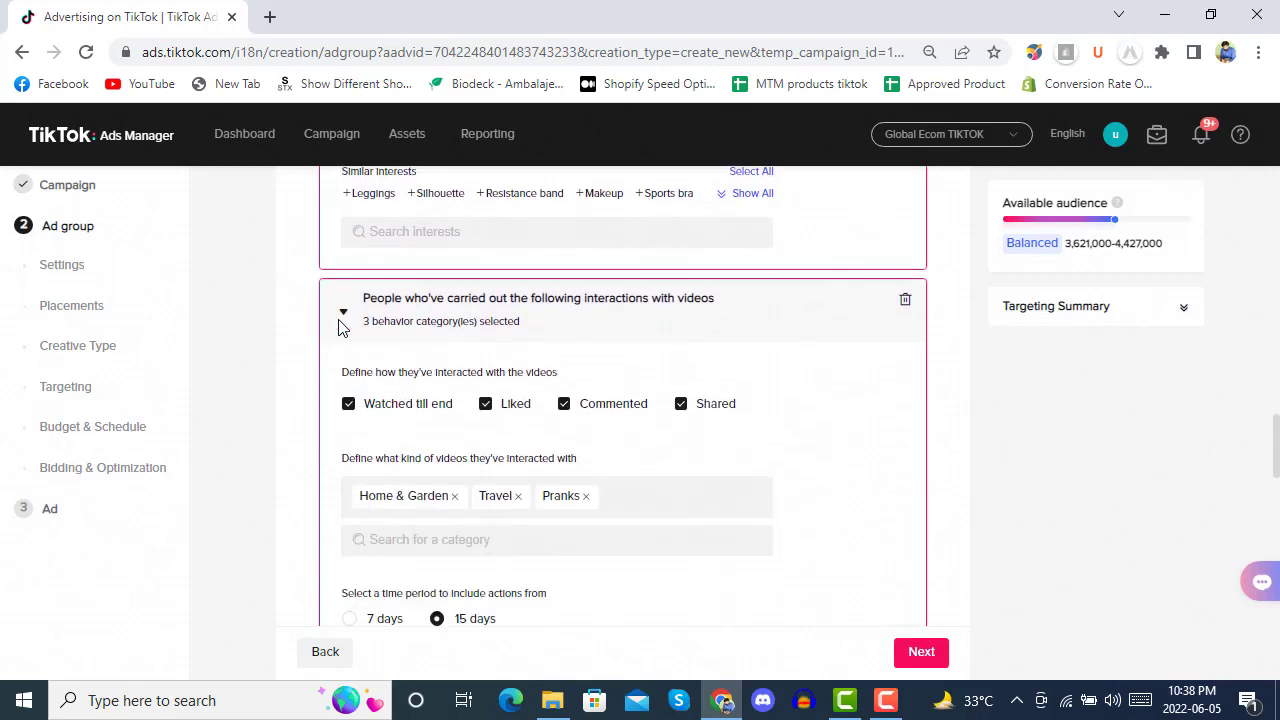
pyautogui.scroll(-3, 340, 328)
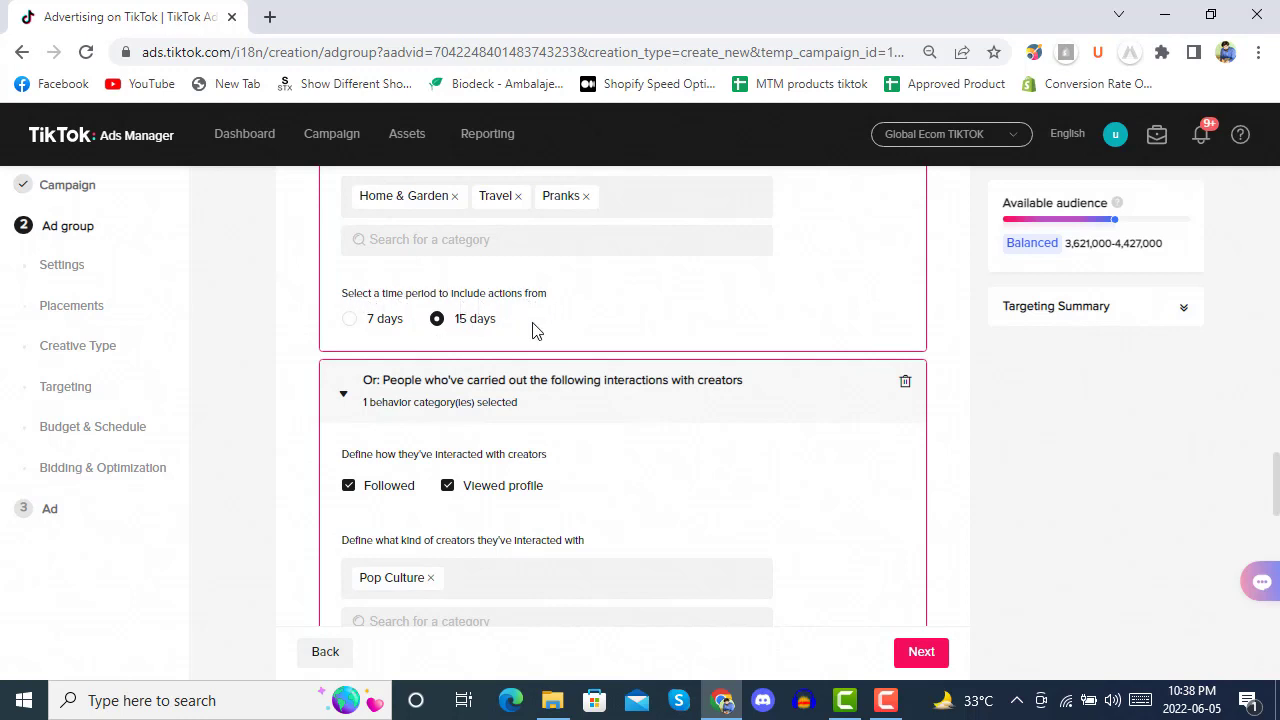
pyautogui.scroll(-1, 658, 312)
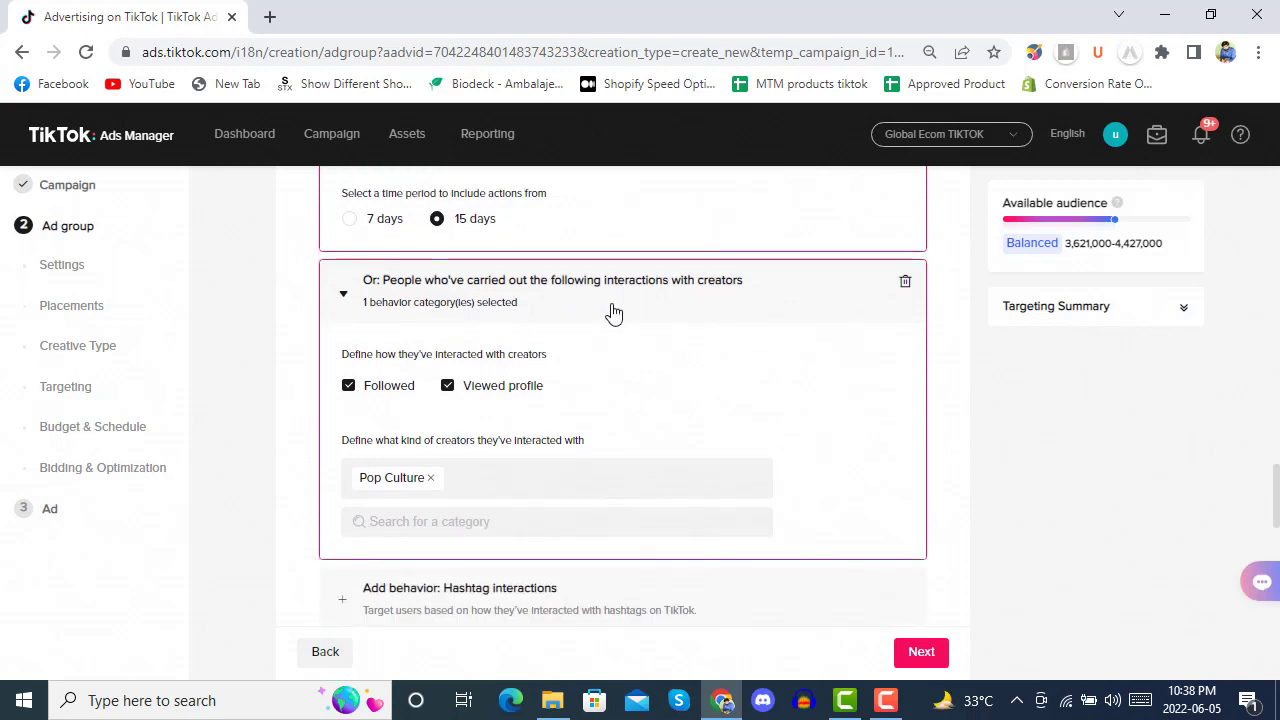
pyautogui.scroll(-2, 612, 312)
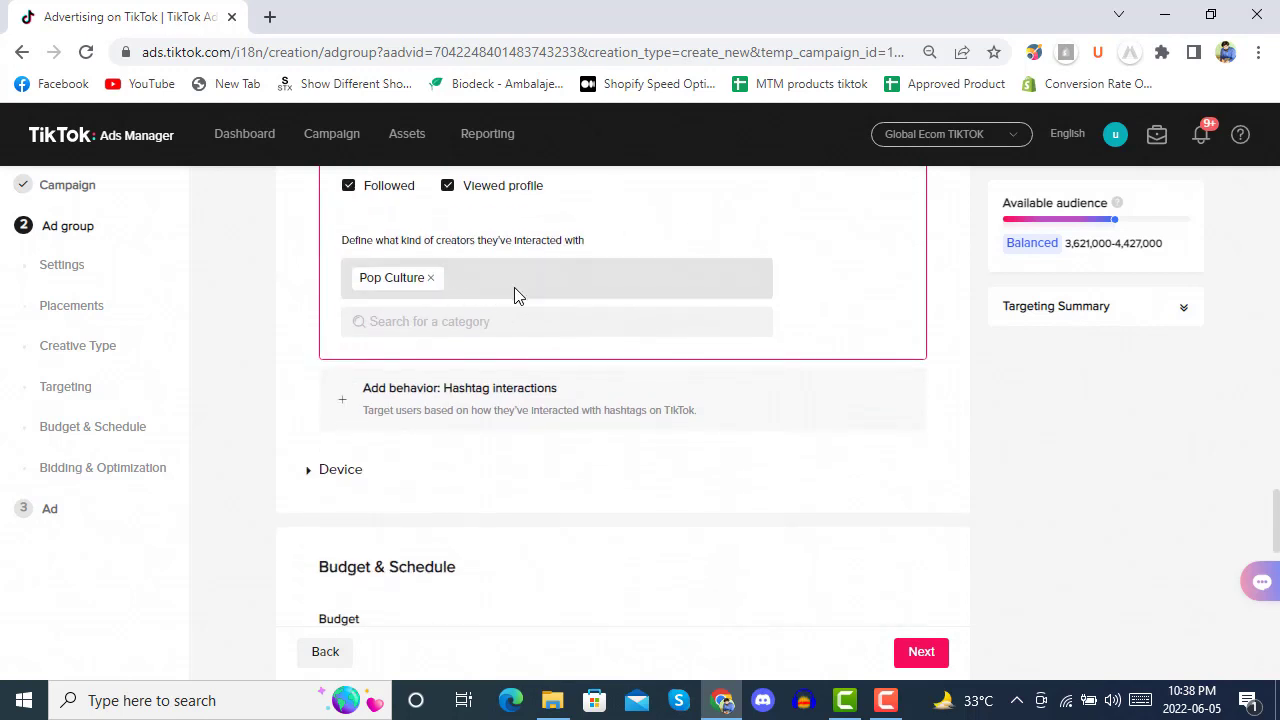
pyautogui.scroll(-2, 515, 294)
pyautogui.scroll(1, 517, 294)
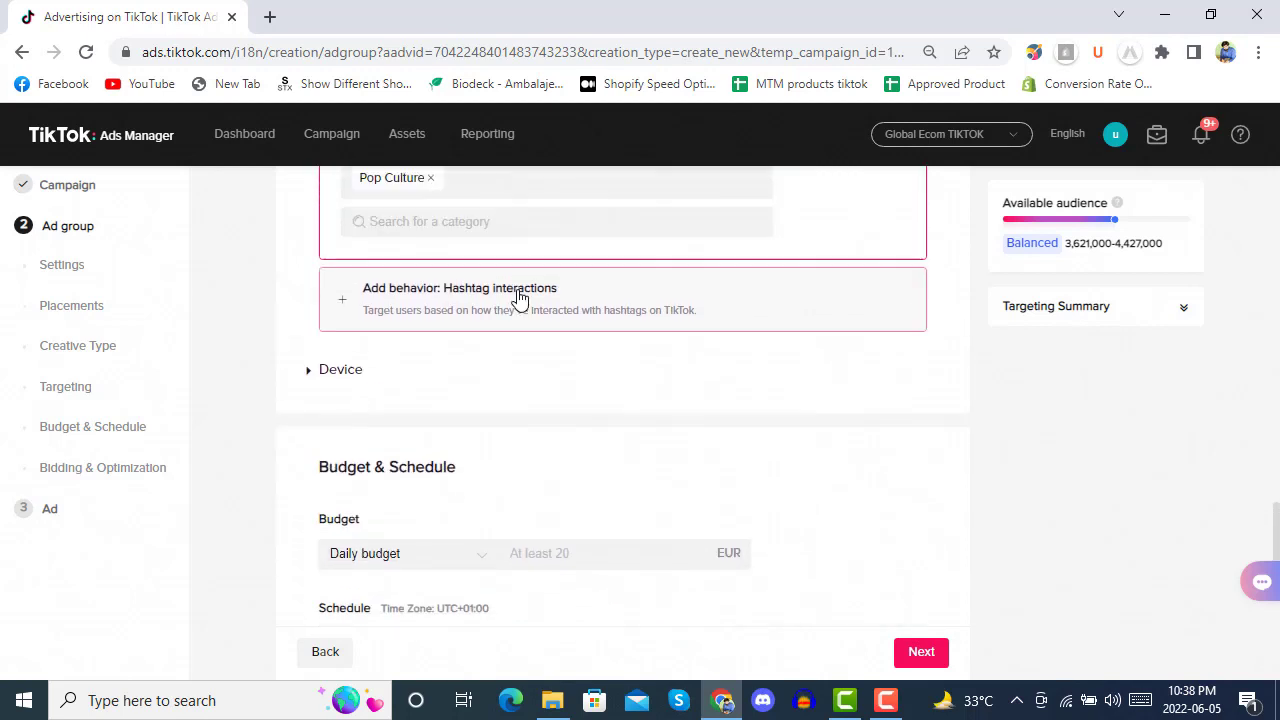
# Add the hashtag interactions behavior to the targeting and search its hashtags for "#shopping".
pyautogui.click(448, 300)
pyautogui.click(494, 370)
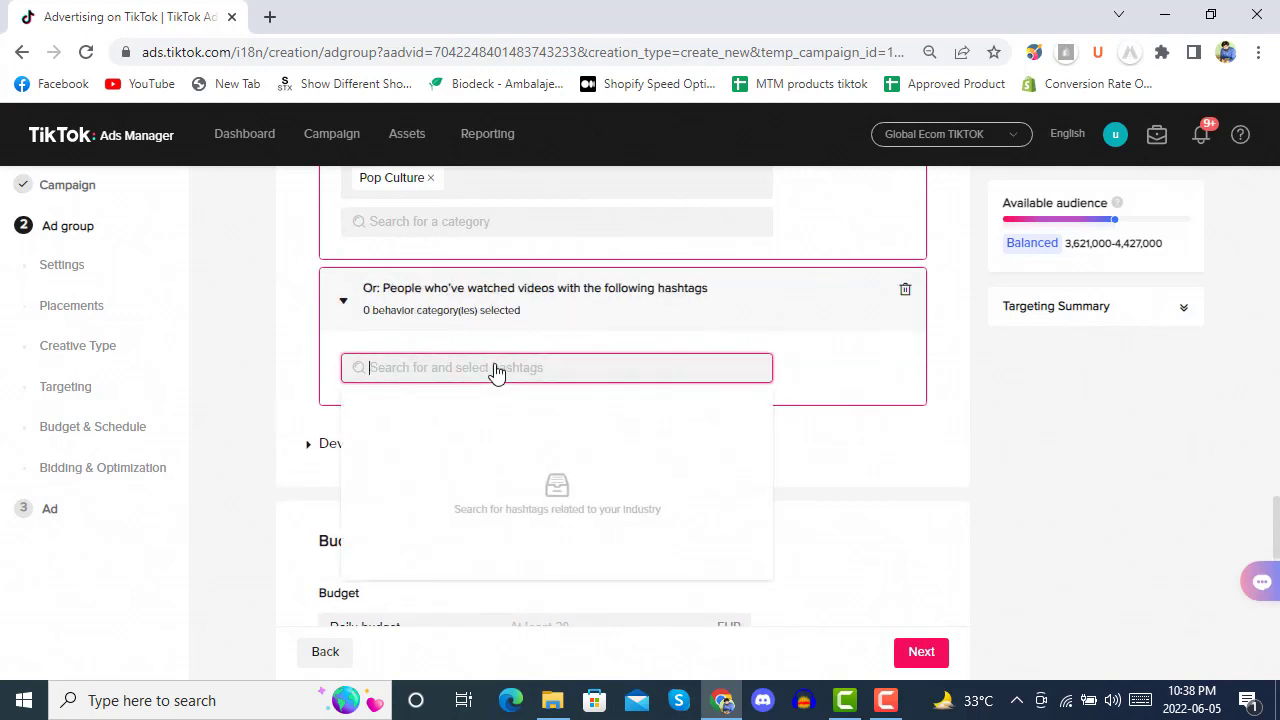
pyautogui.write('#shopping')
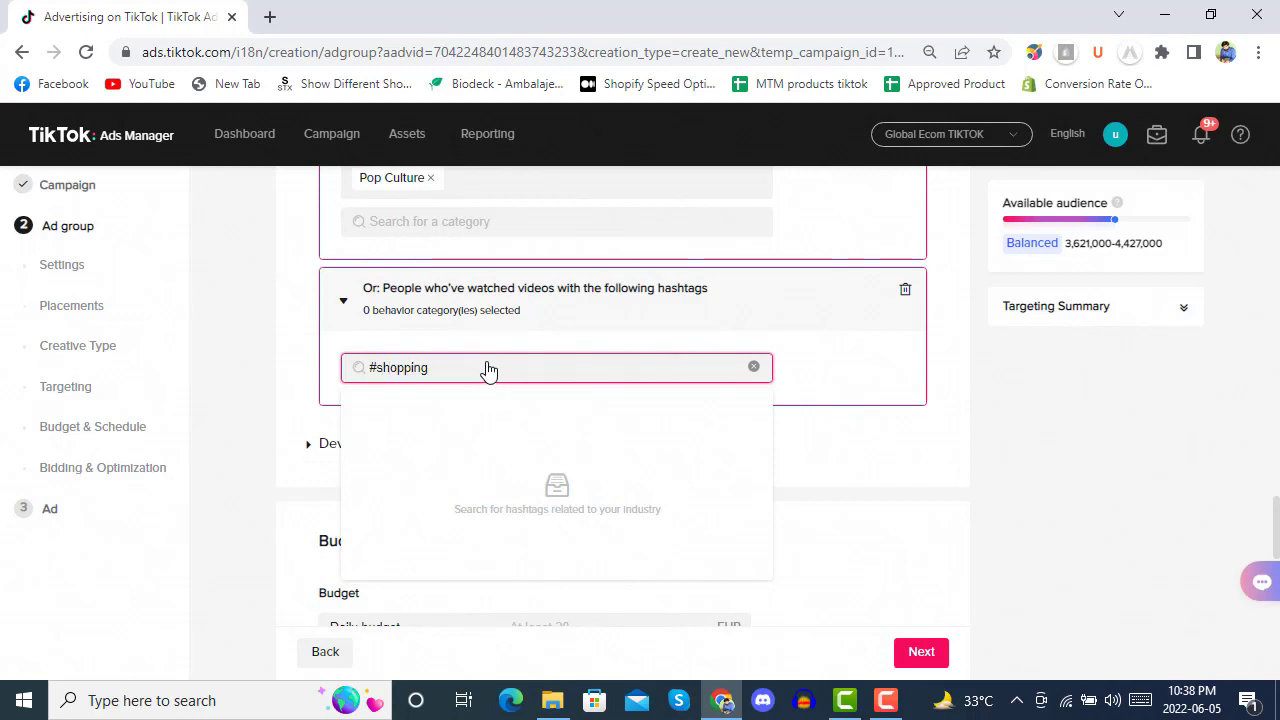
# Replace the hashtag search with "shopping" and add #shopkins and #shoppingbags to the hashtag interactions.
pyautogui.press('BackSpace')
pyautogui.press('BackSpace')
pyautogui.press('BackSpace')
pyautogui.press('BackSpace')
pyautogui.press('BackSpace')
pyautogui.press('BackSpace')
pyautogui.press('BackSpace')
pyautogui.press('BackSpace')
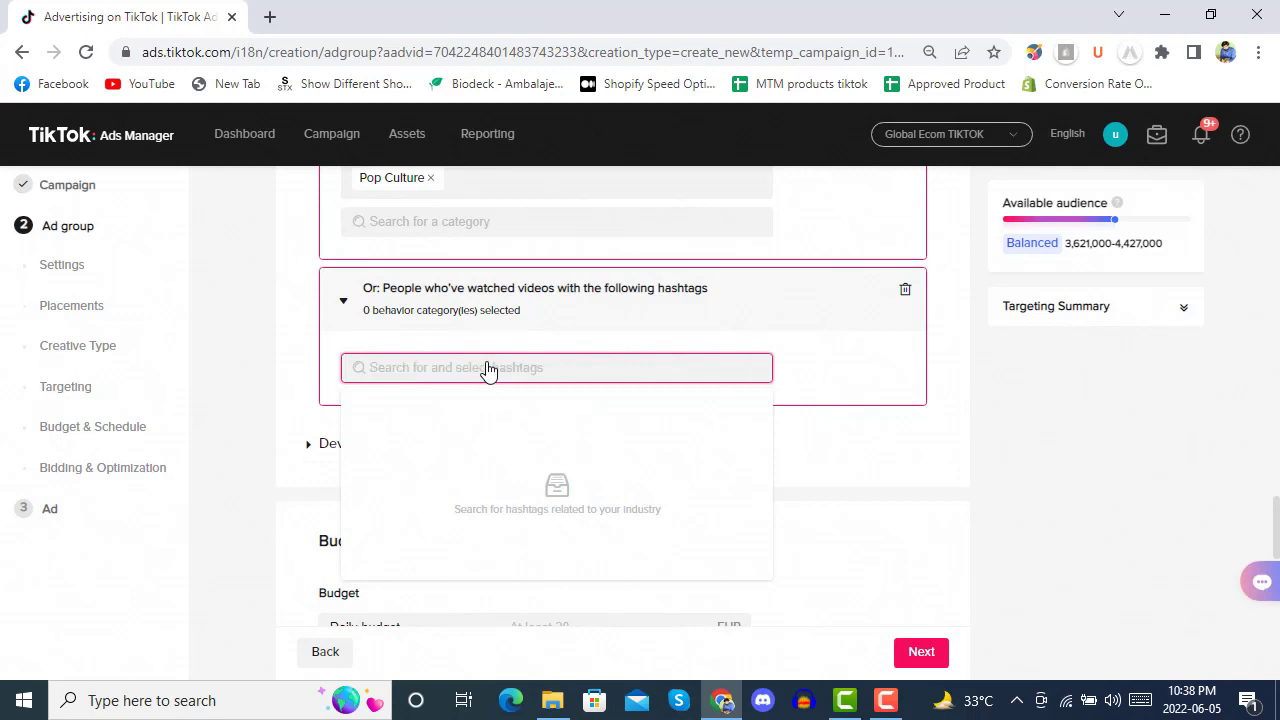
pyautogui.write('shopping')
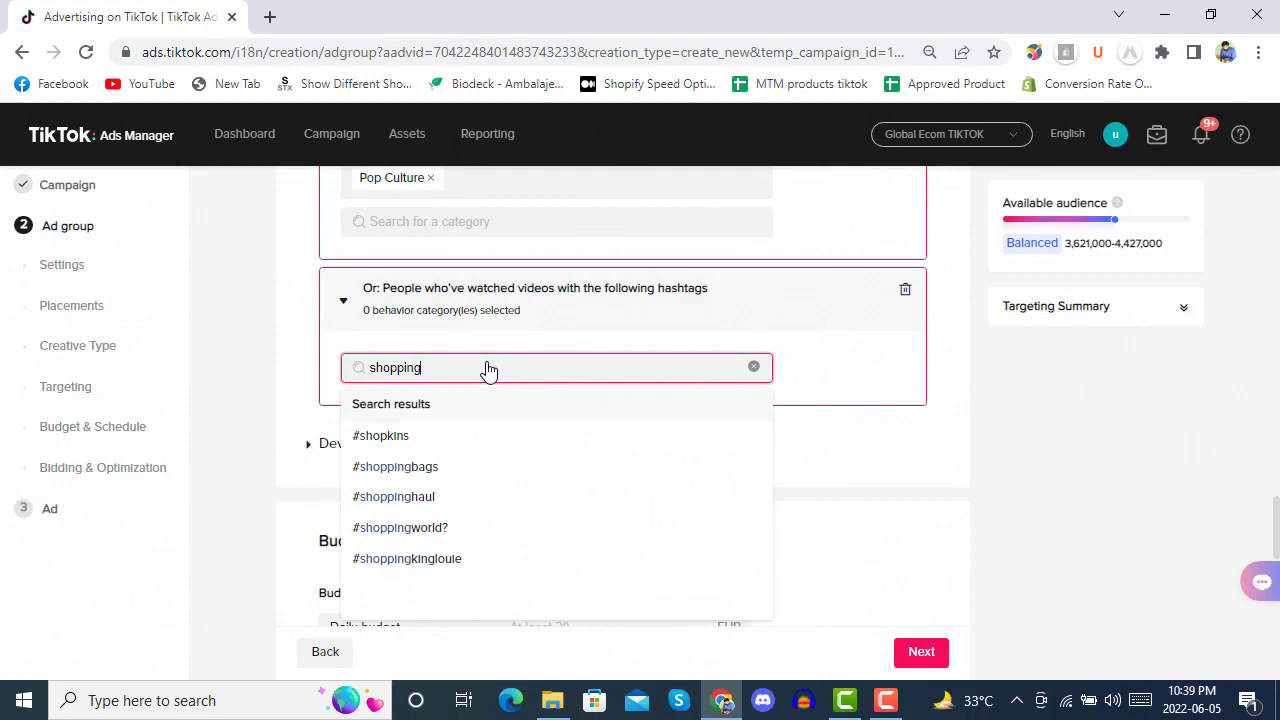
pyautogui.click(437, 466)
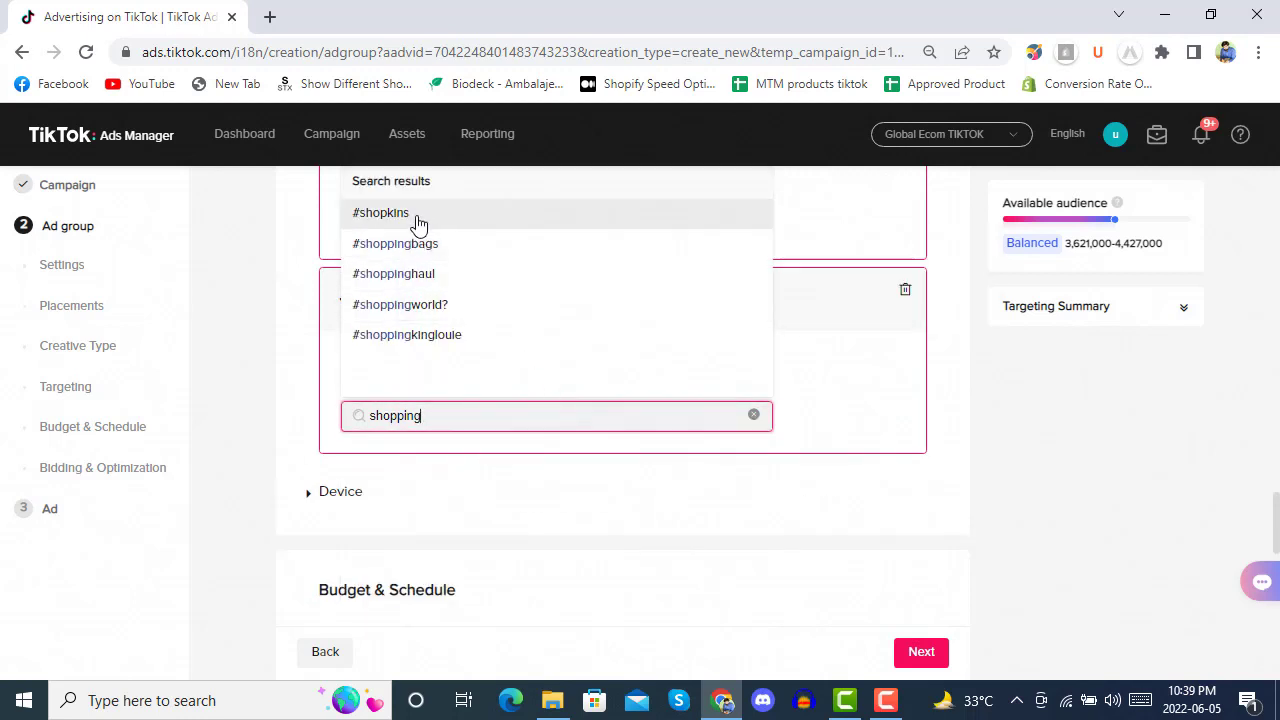
pyautogui.moveTo(424, 220)
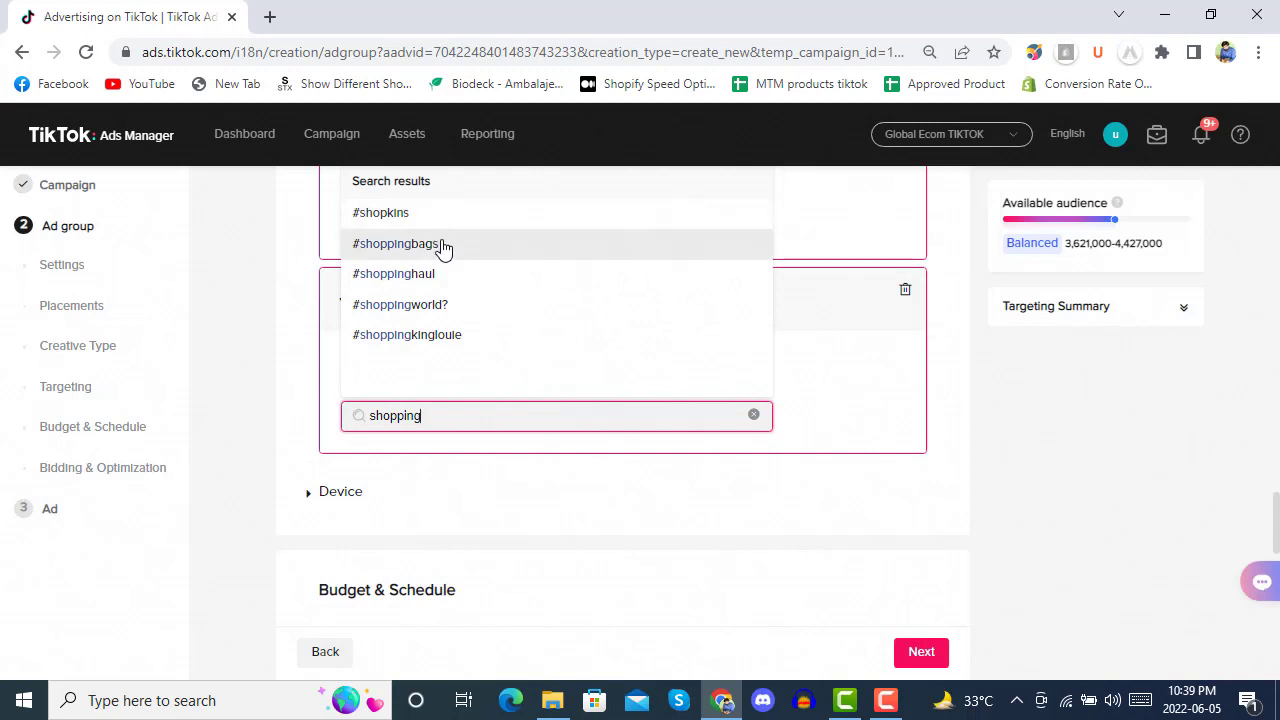
pyautogui.click(443, 250)
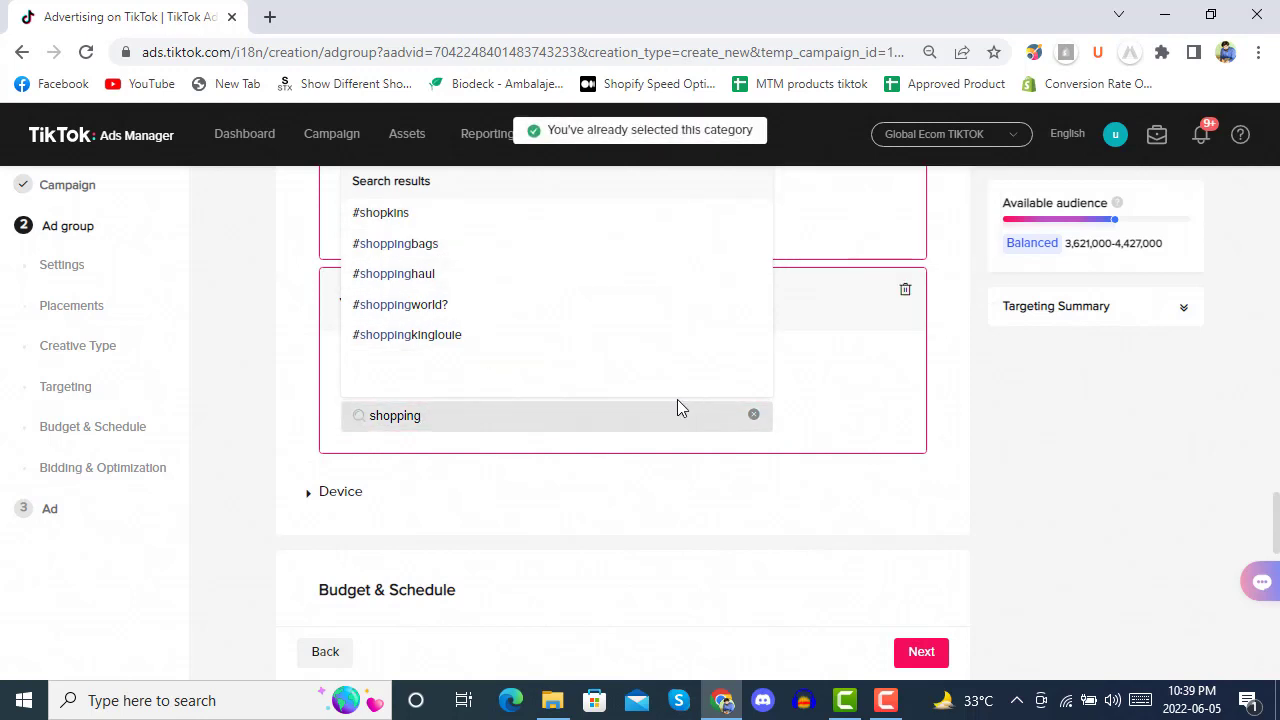
pyautogui.moveTo(437, 285)
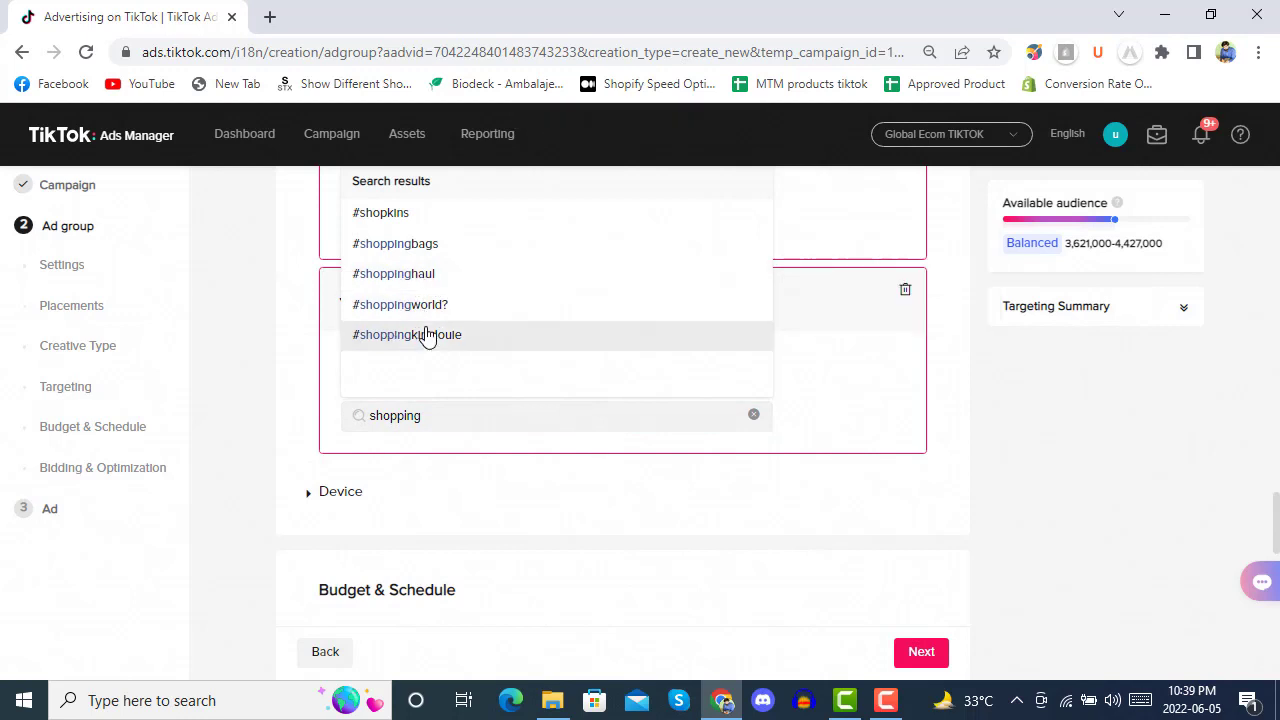
pyautogui.click(617, 427)
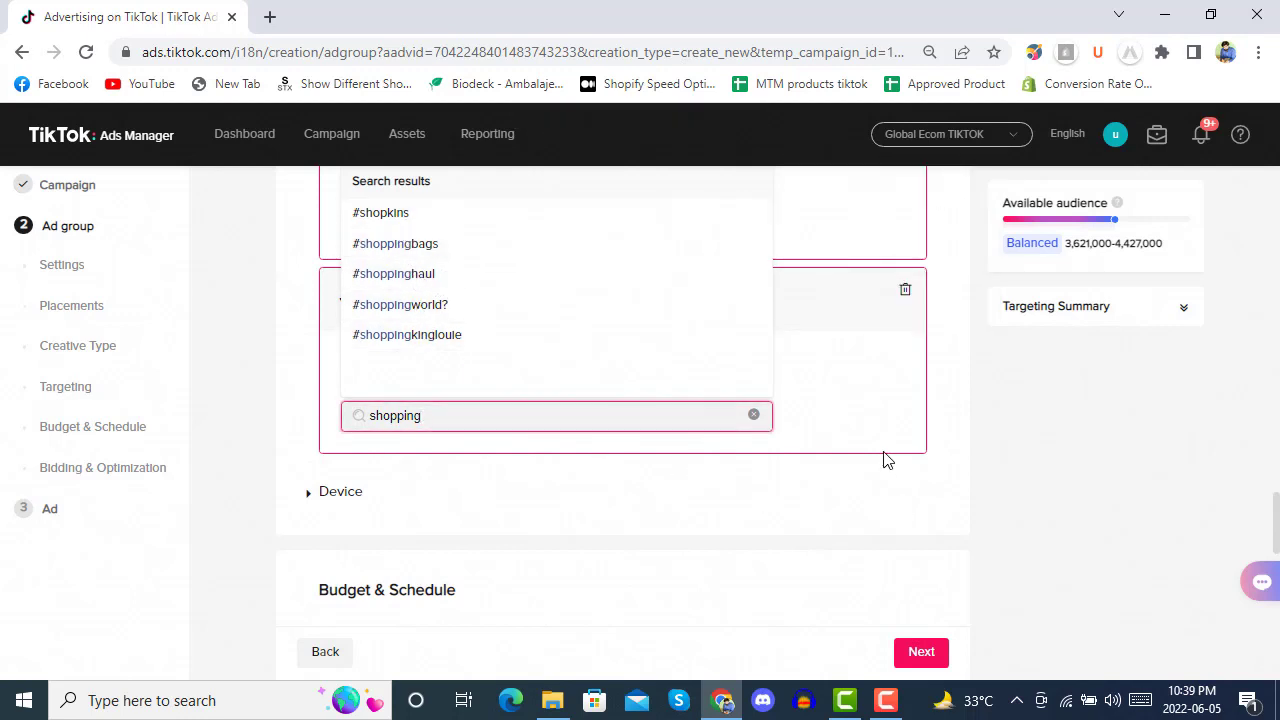
pyautogui.click(960, 402)
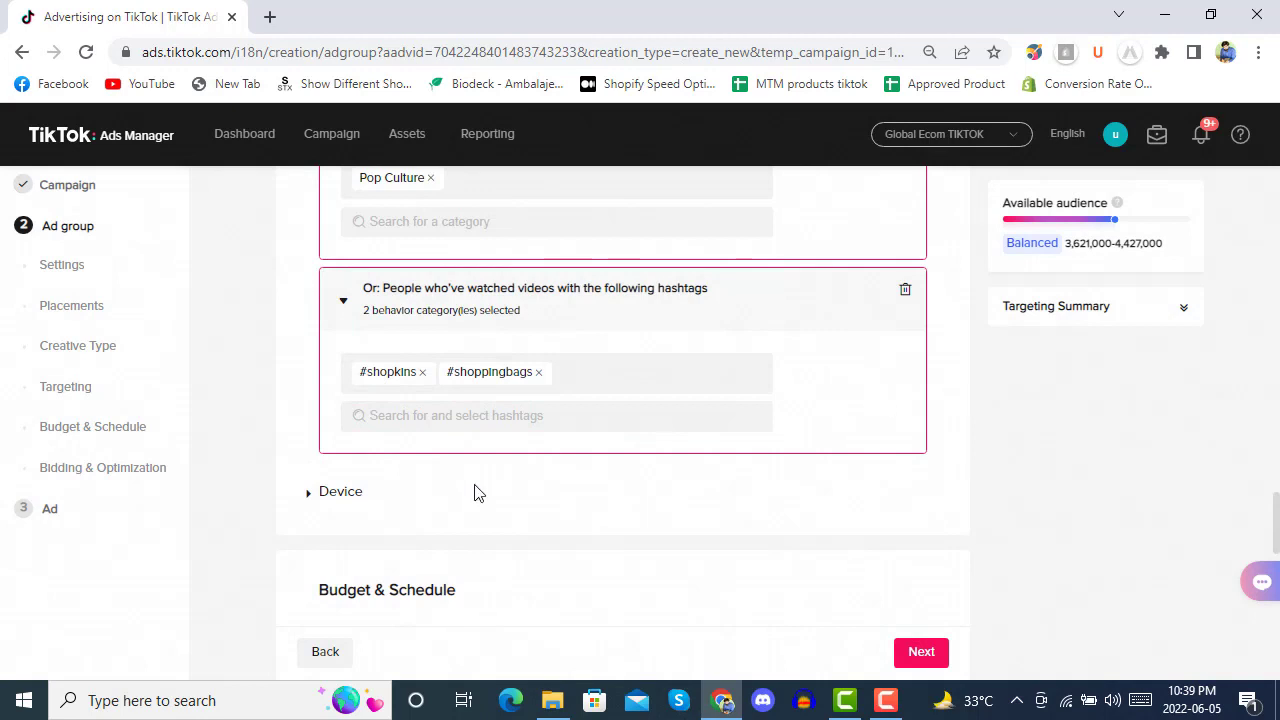
# Expand the device targeting and examine its operating system, device model, connection type, carrier and device price options.
pyautogui.scroll(-1, 462, 492)
pyautogui.click(355, 398)
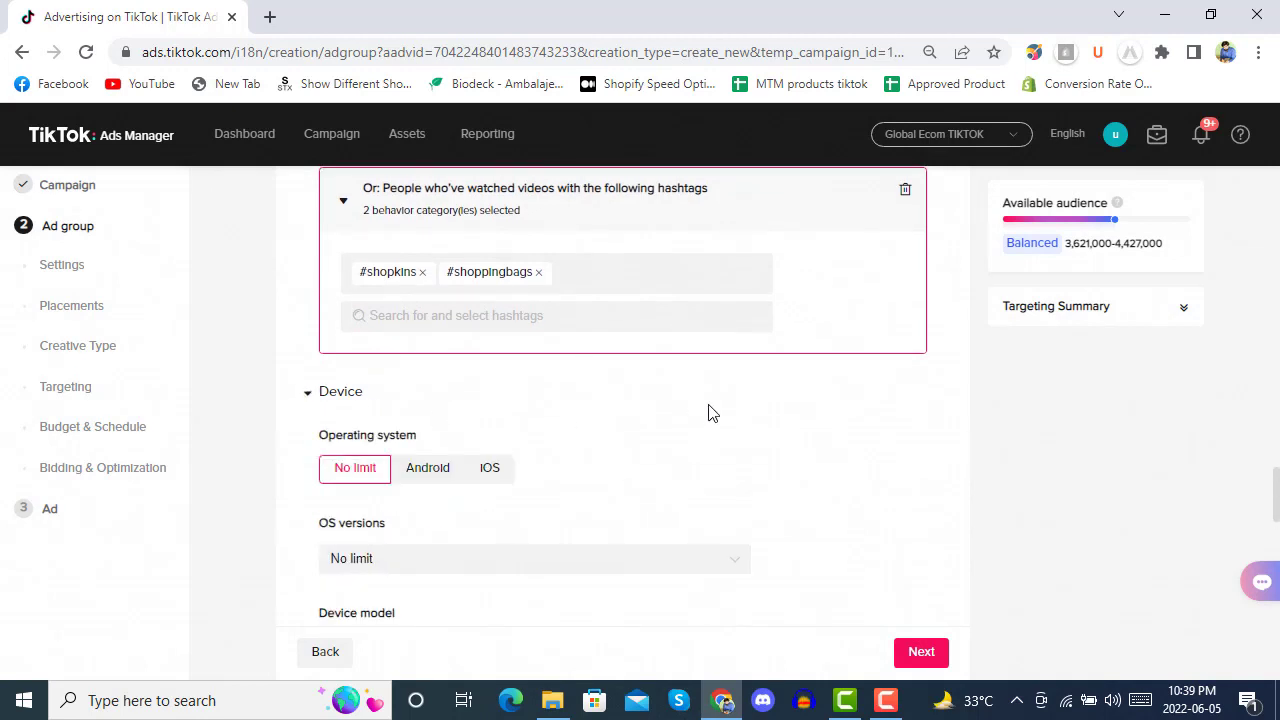
pyautogui.scroll(-2, 709, 414)
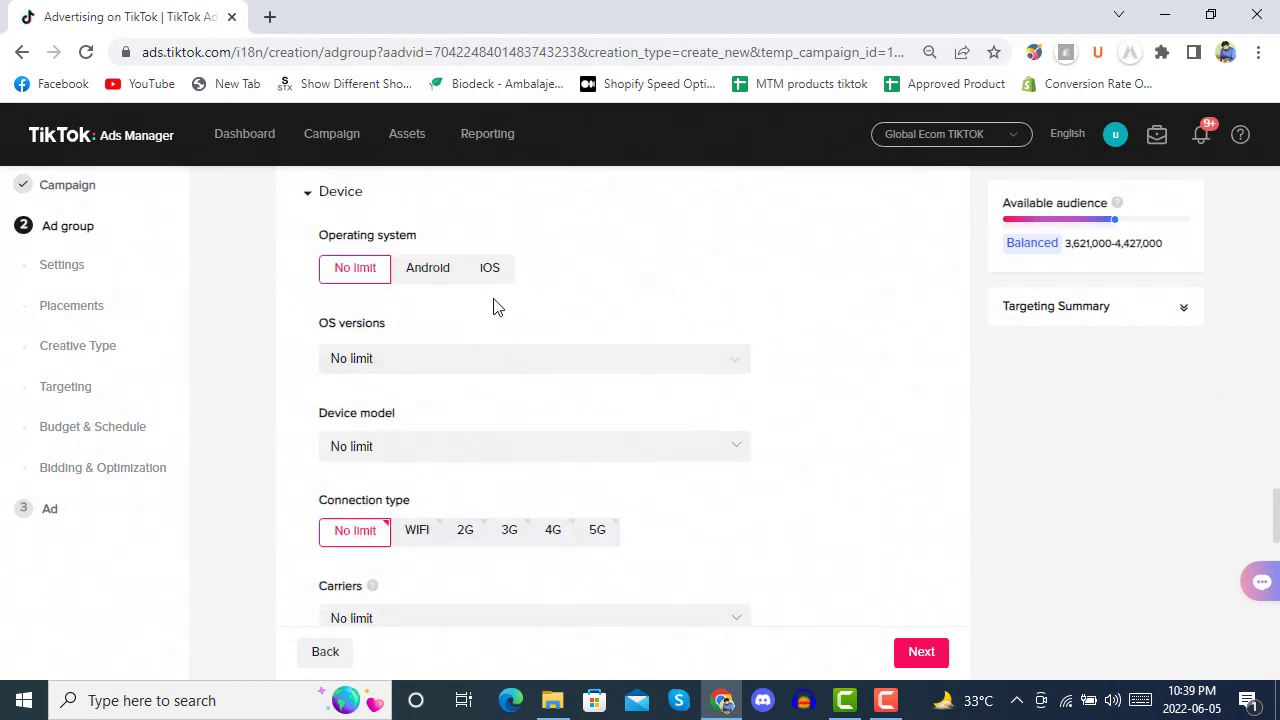
pyautogui.scroll(-3, 515, 316)
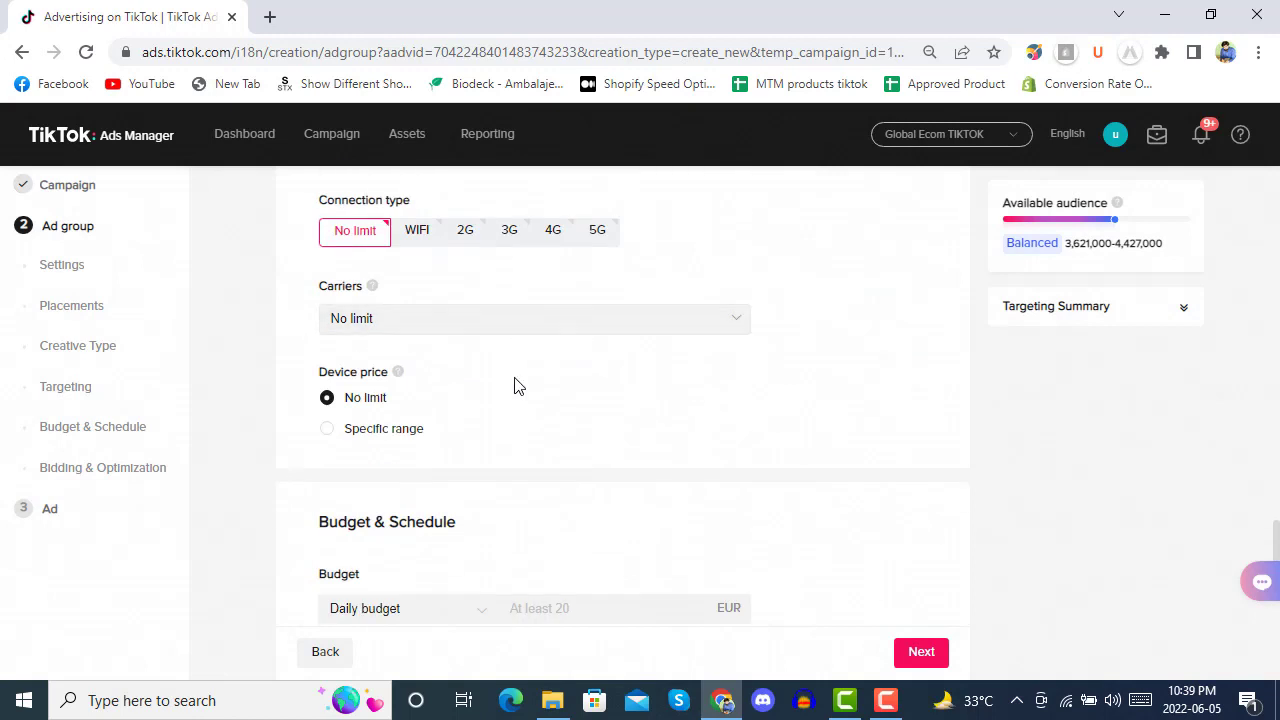
pyautogui.click(522, 332)
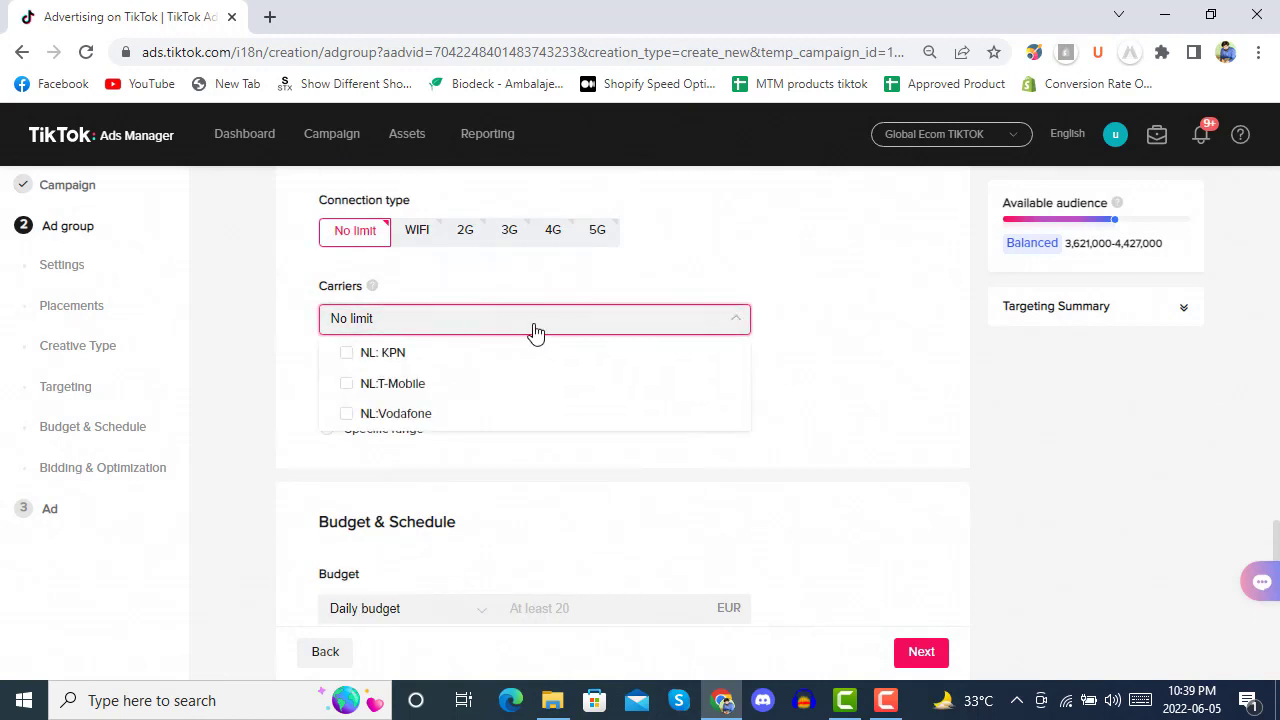
pyautogui.click(527, 332)
pyautogui.scroll(-1, 537, 378)
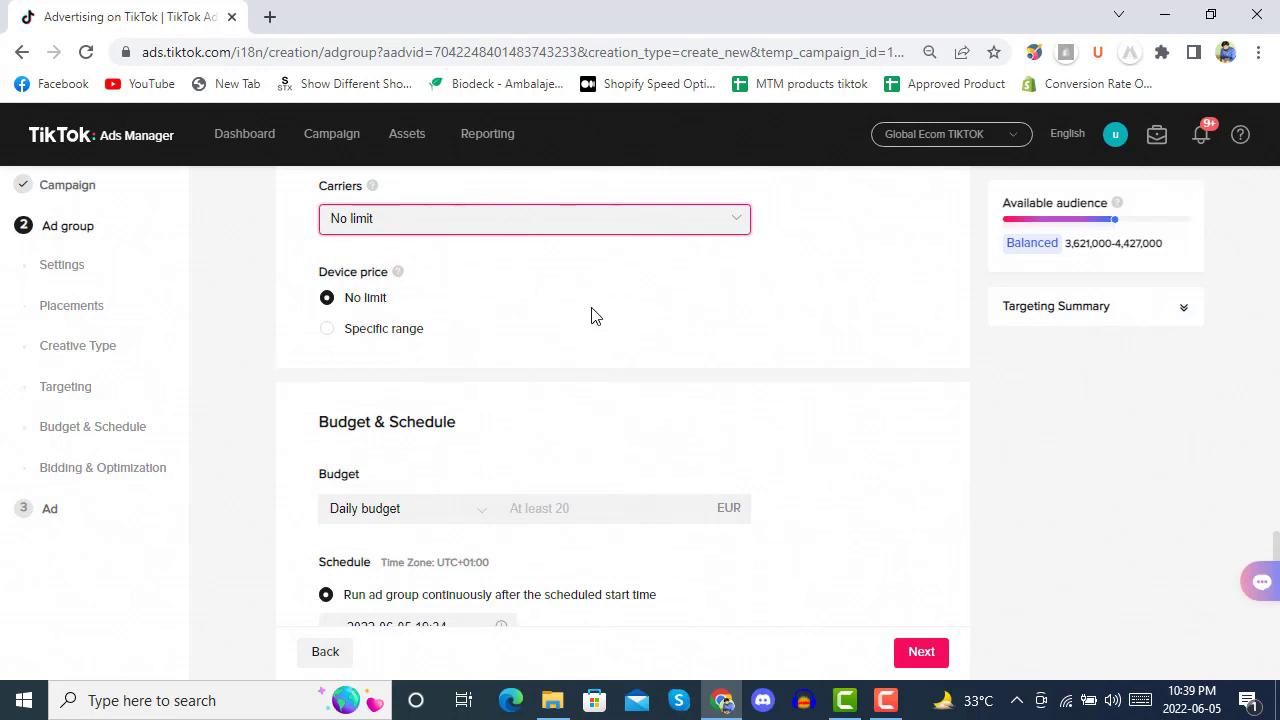
# Set the ad group's daily budget to 20 EUR.
pyautogui.scroll(-1, 592, 316)
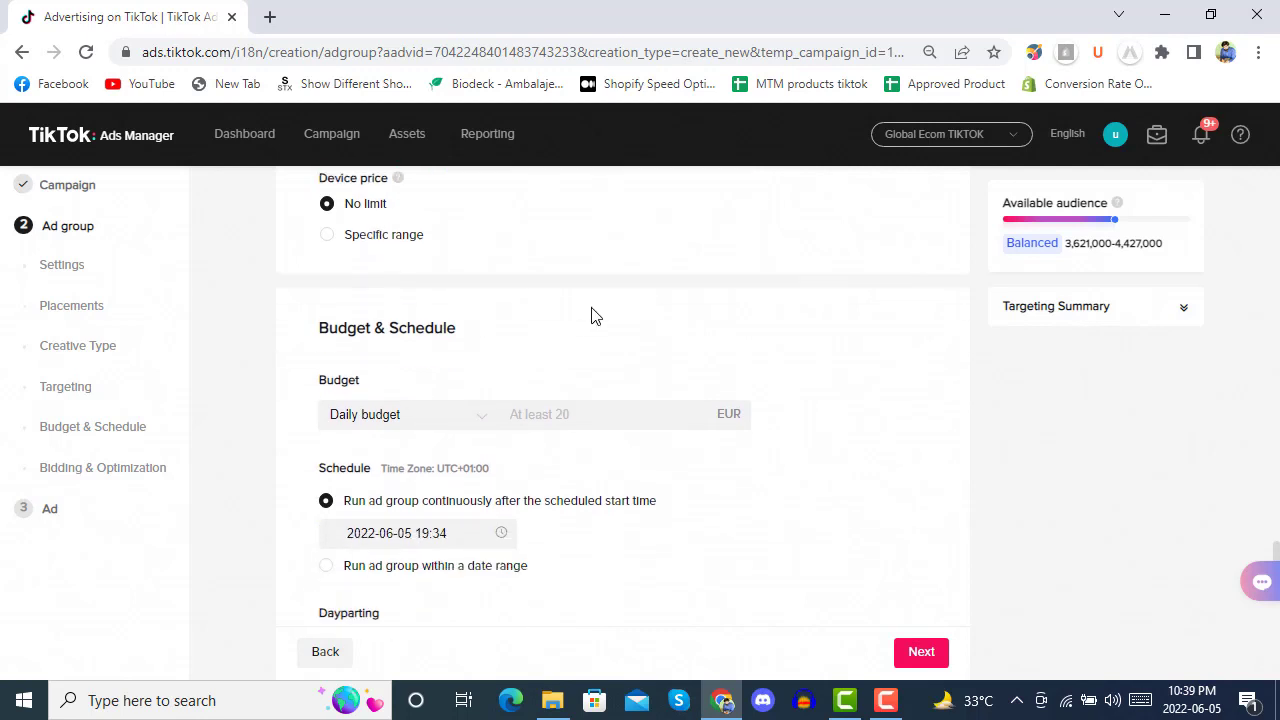
pyautogui.click(565, 409)
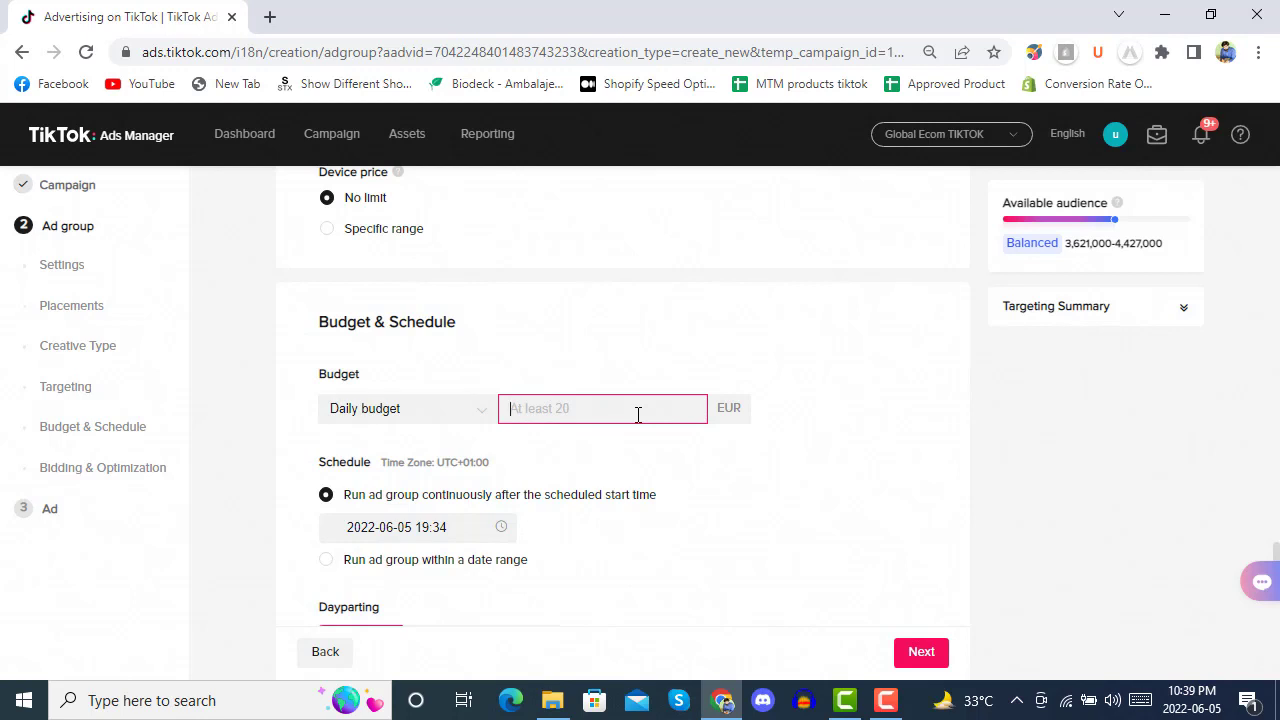
pyautogui.write('20')
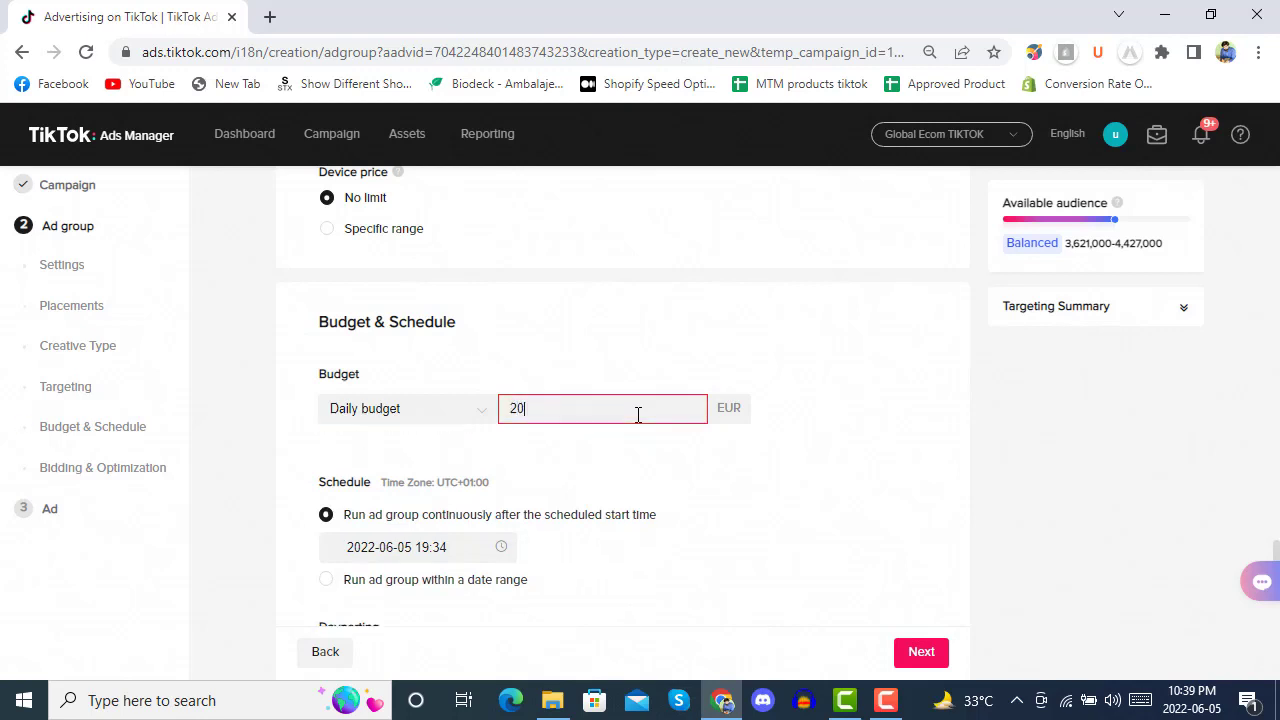
pyautogui.click(795, 392)
pyautogui.click(487, 413)
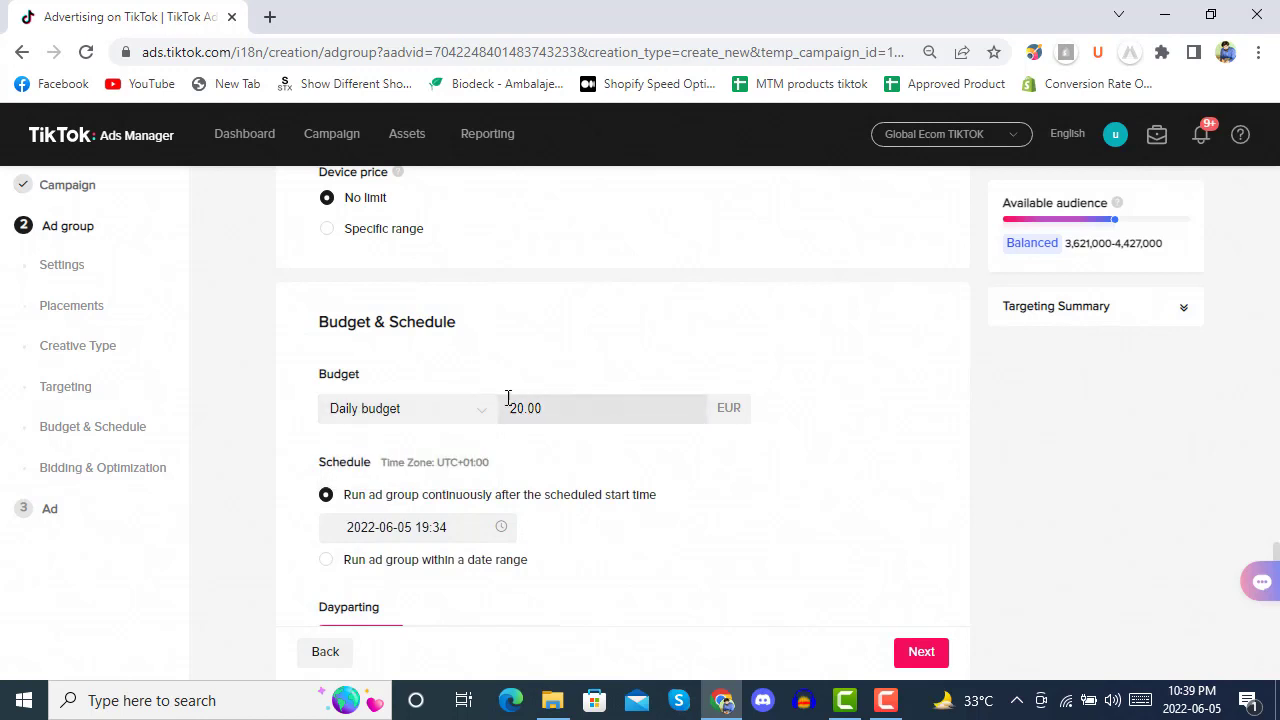
# Review the schedule, dayparting and frequency cap settings, and set the bid cap to 2.35 EUR per thousand impressions.
pyautogui.scroll(-2, 875, 396)
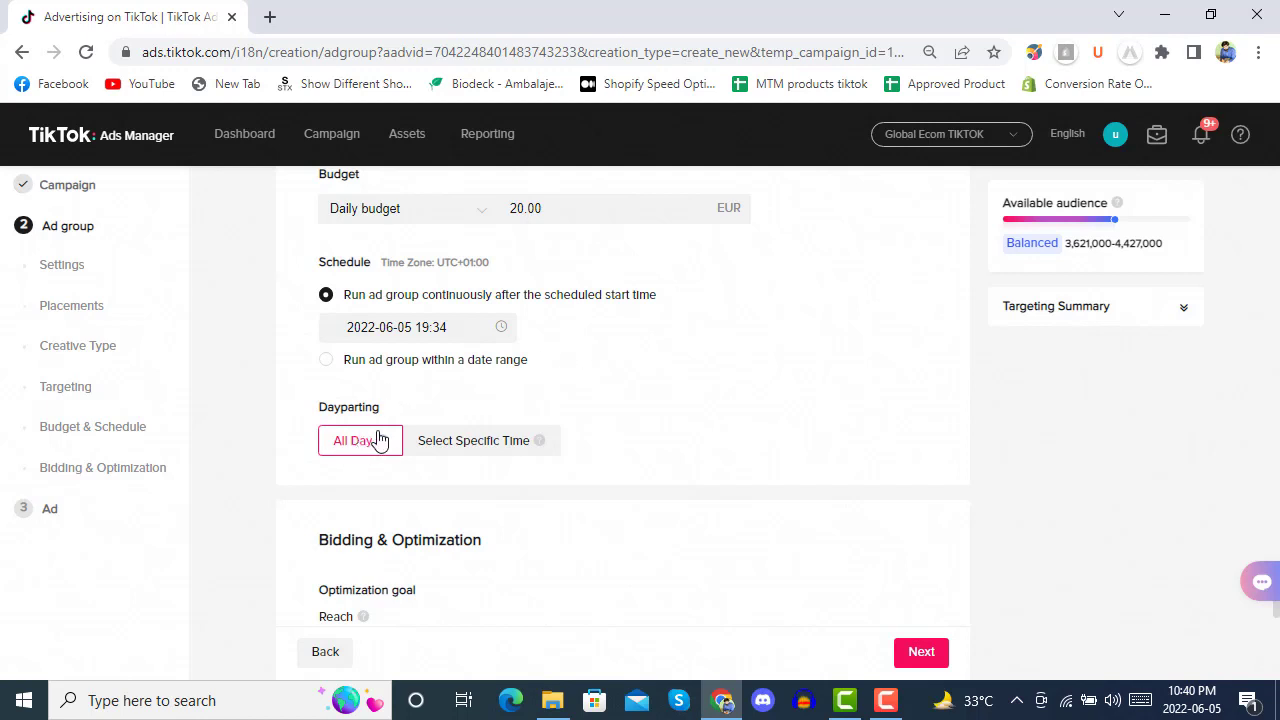
pyautogui.scroll(-2, 775, 355)
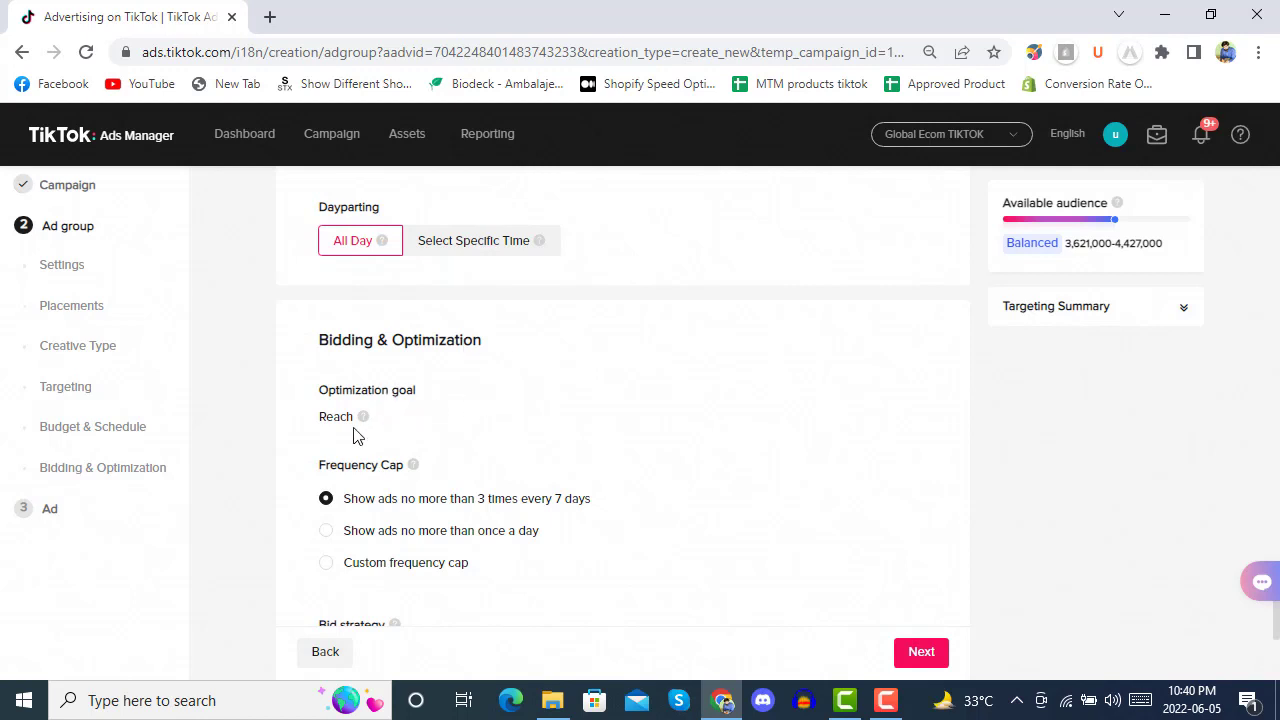
pyautogui.moveTo(364, 419)
pyautogui.scroll(-2, 608, 369)
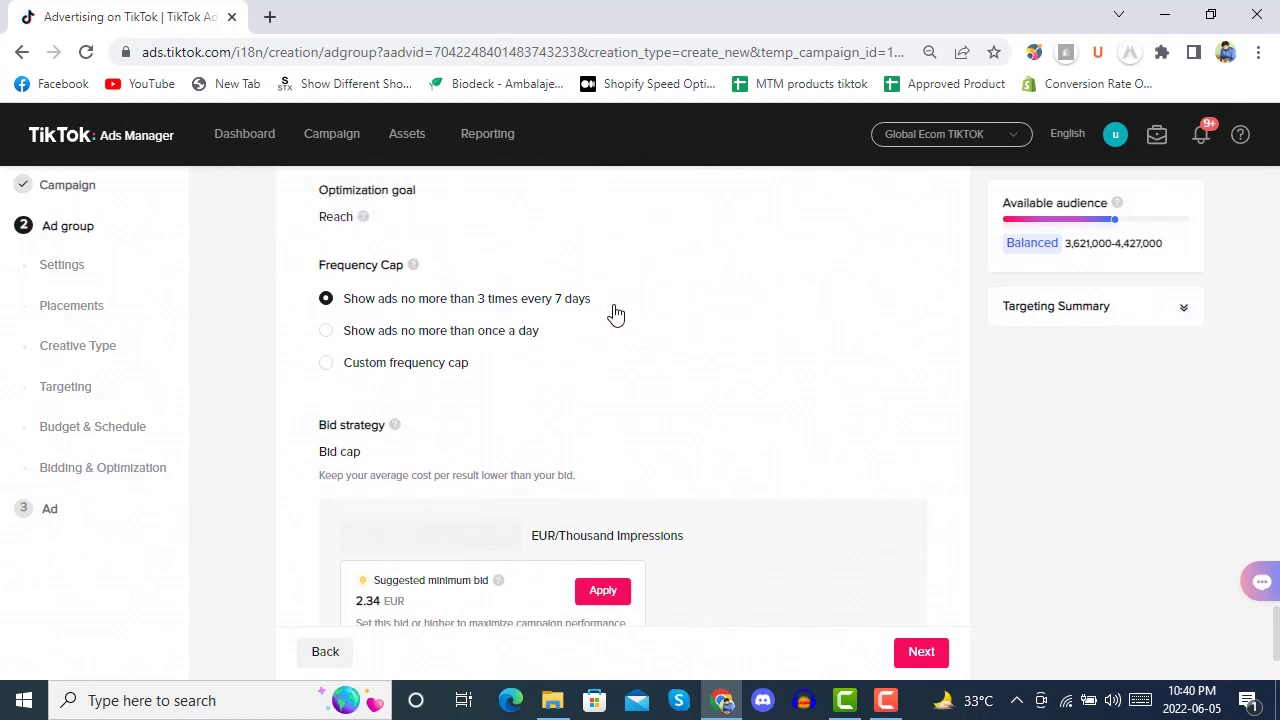
pyautogui.scroll(-2, 613, 311)
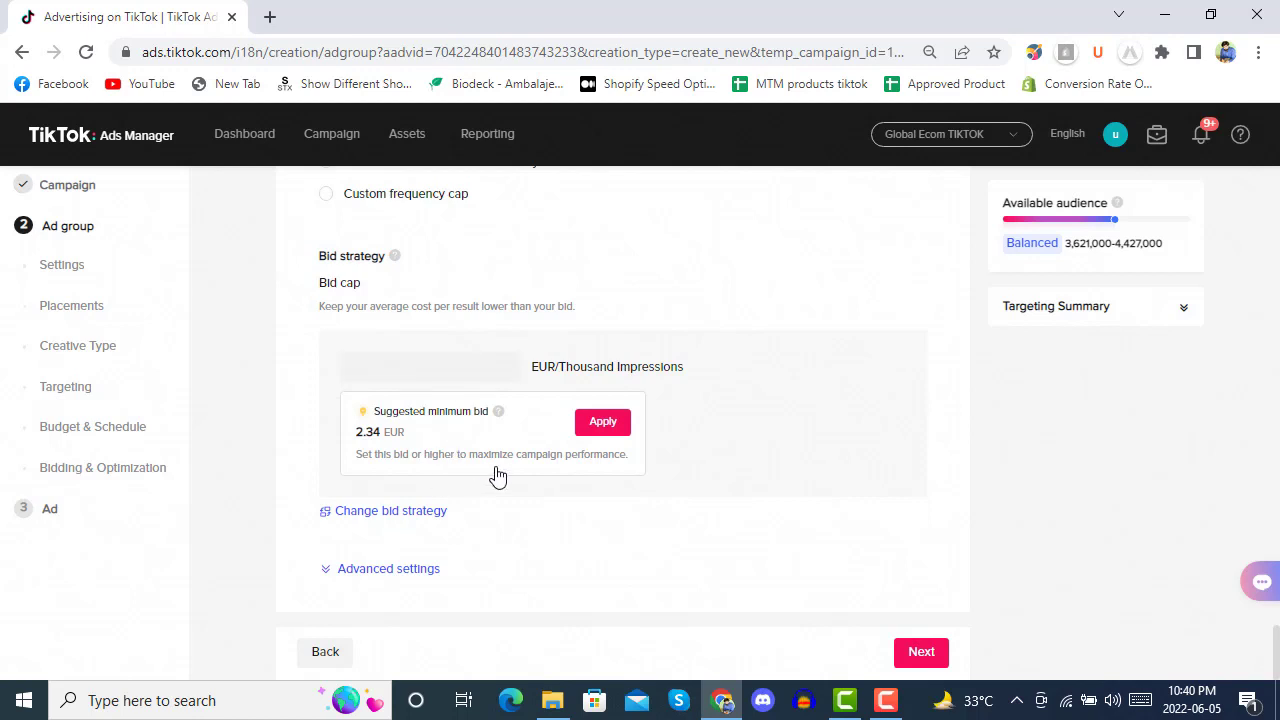
pyautogui.click(415, 361)
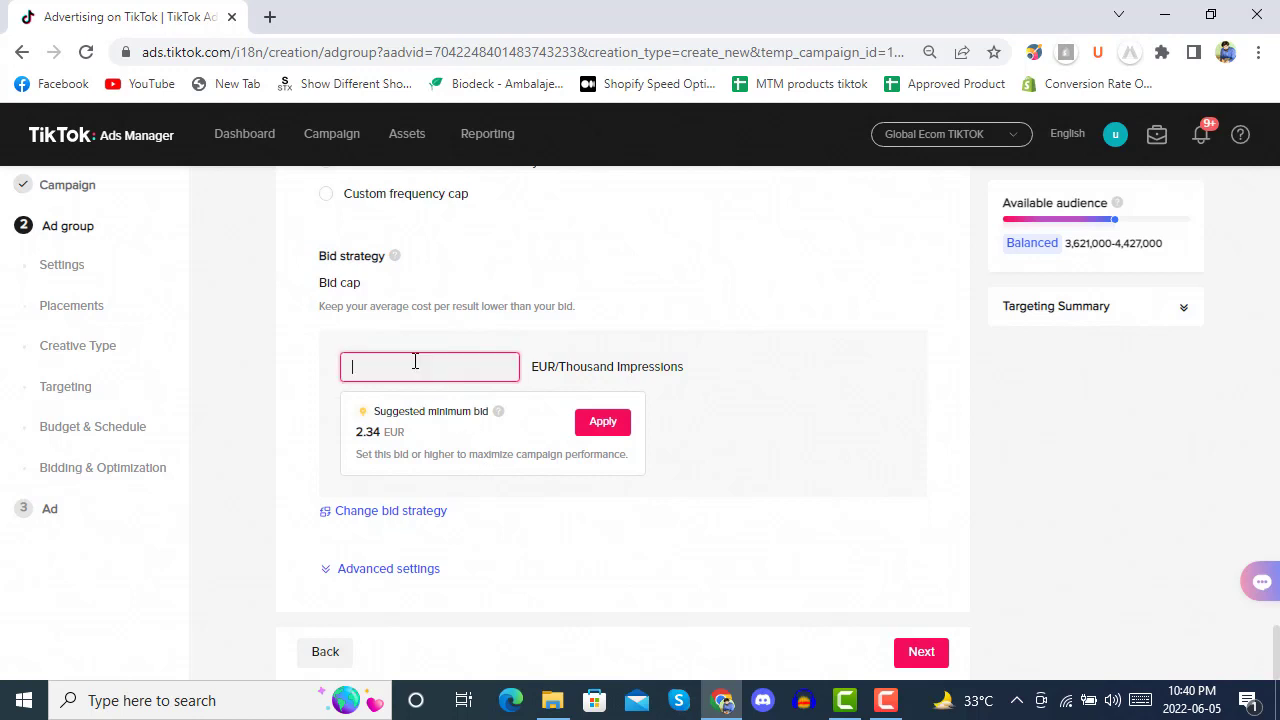
pyautogui.write('2.35')
pyautogui.click(791, 364)
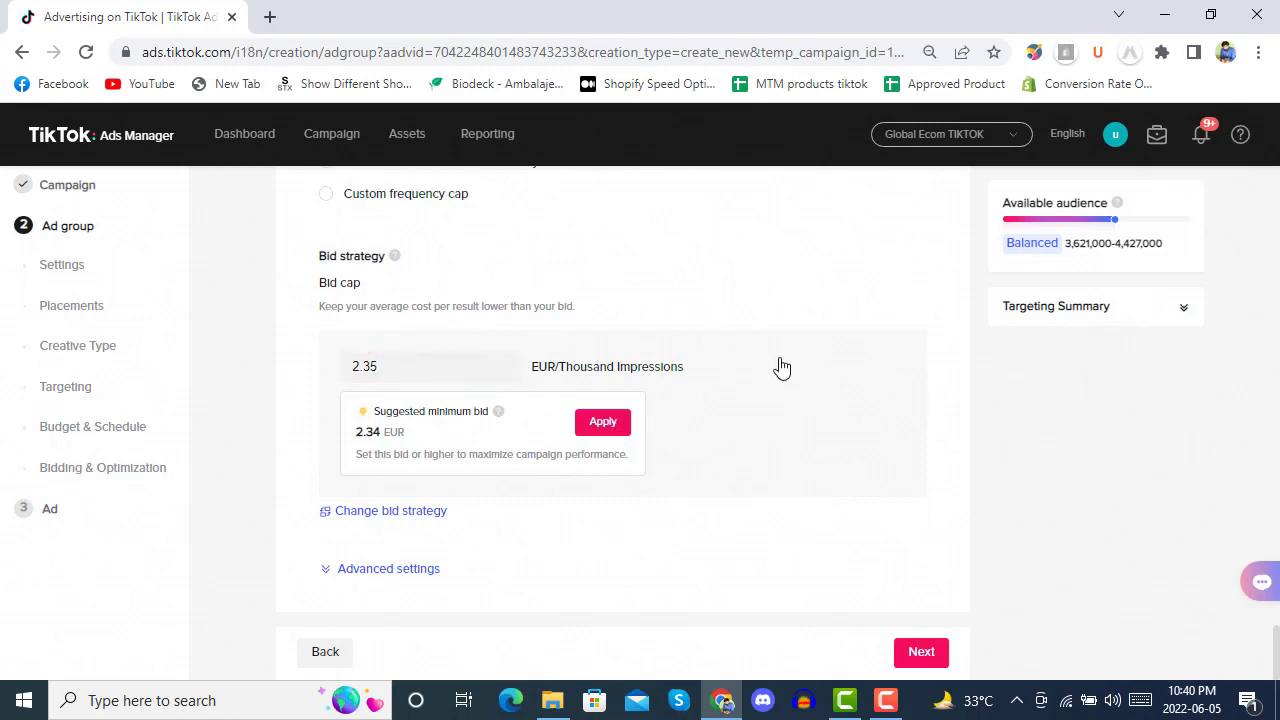
# Check the billing event and delivery type in the advanced bidding settings and continue to the ad creation stage.
pyautogui.click(383, 569)
pyautogui.scroll(-3, 757, 364)
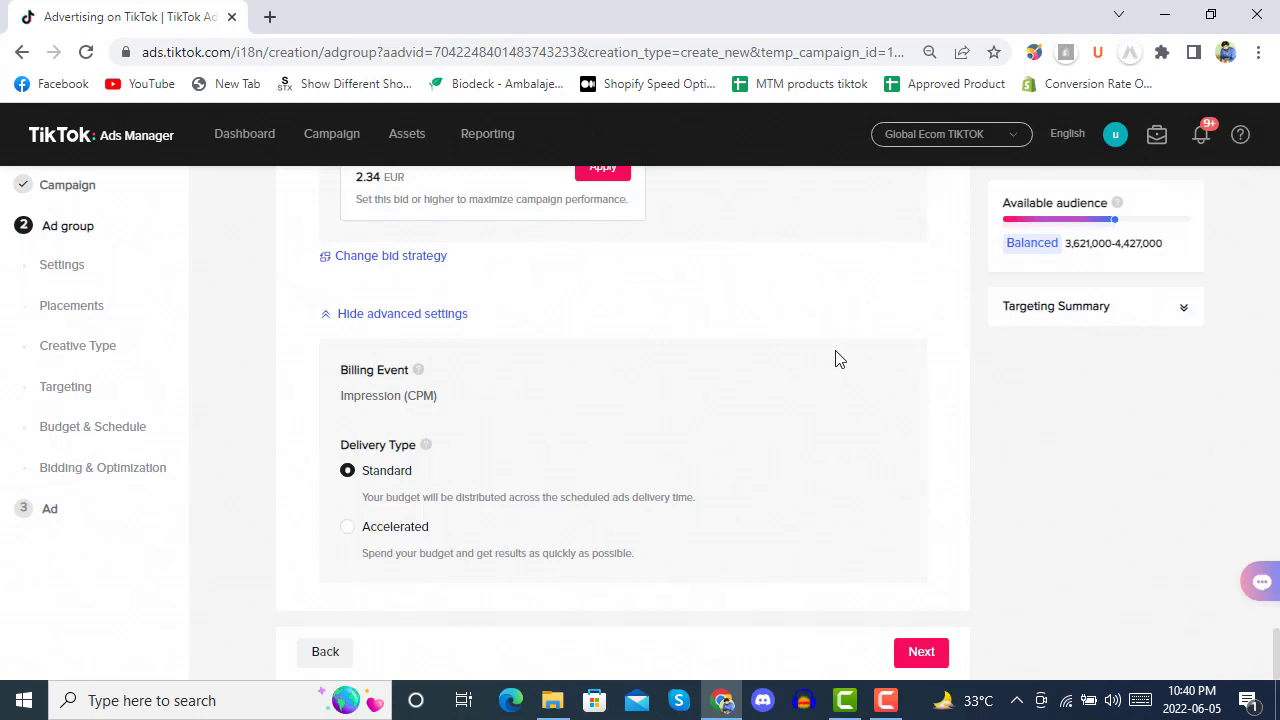
pyautogui.click(923, 654)
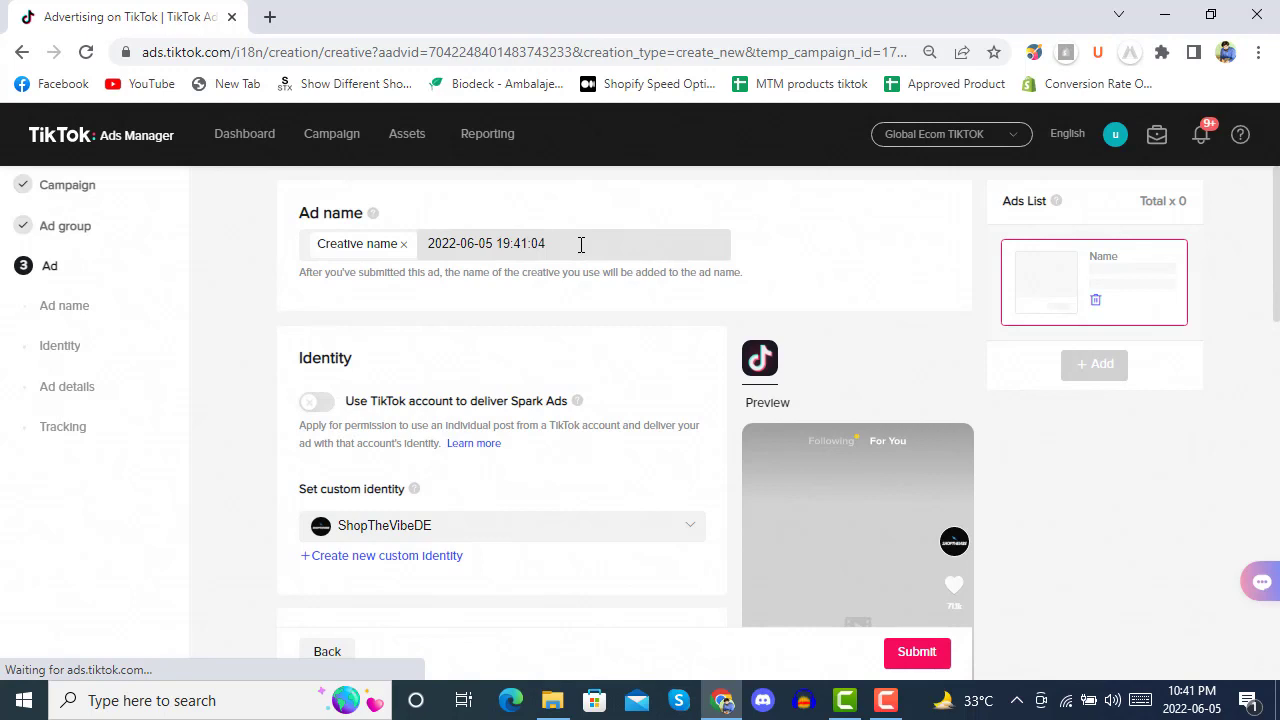
# Replace the date and time in the ad name with "firstad", keeping the creative name tag.
pyautogui.moveTo(580, 244); pyautogui.dragTo(428, 247)
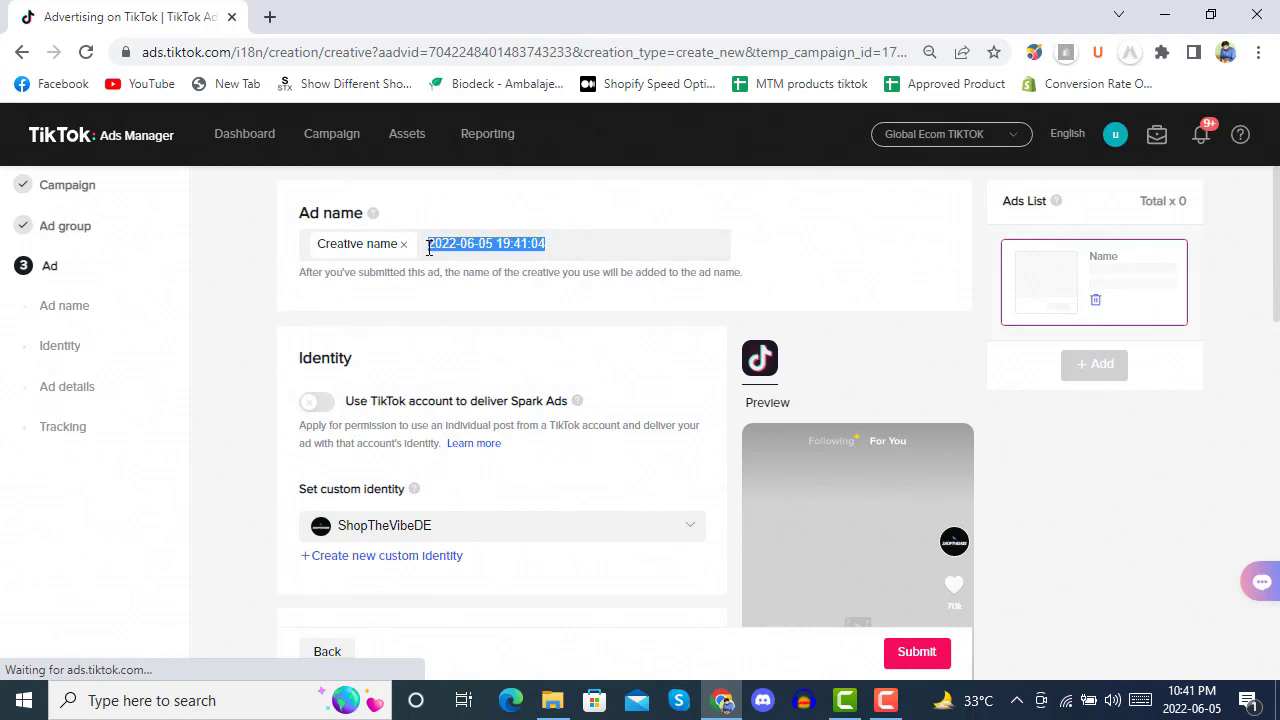
pyautogui.press('BackSpace')
pyautogui.write('Trstad')
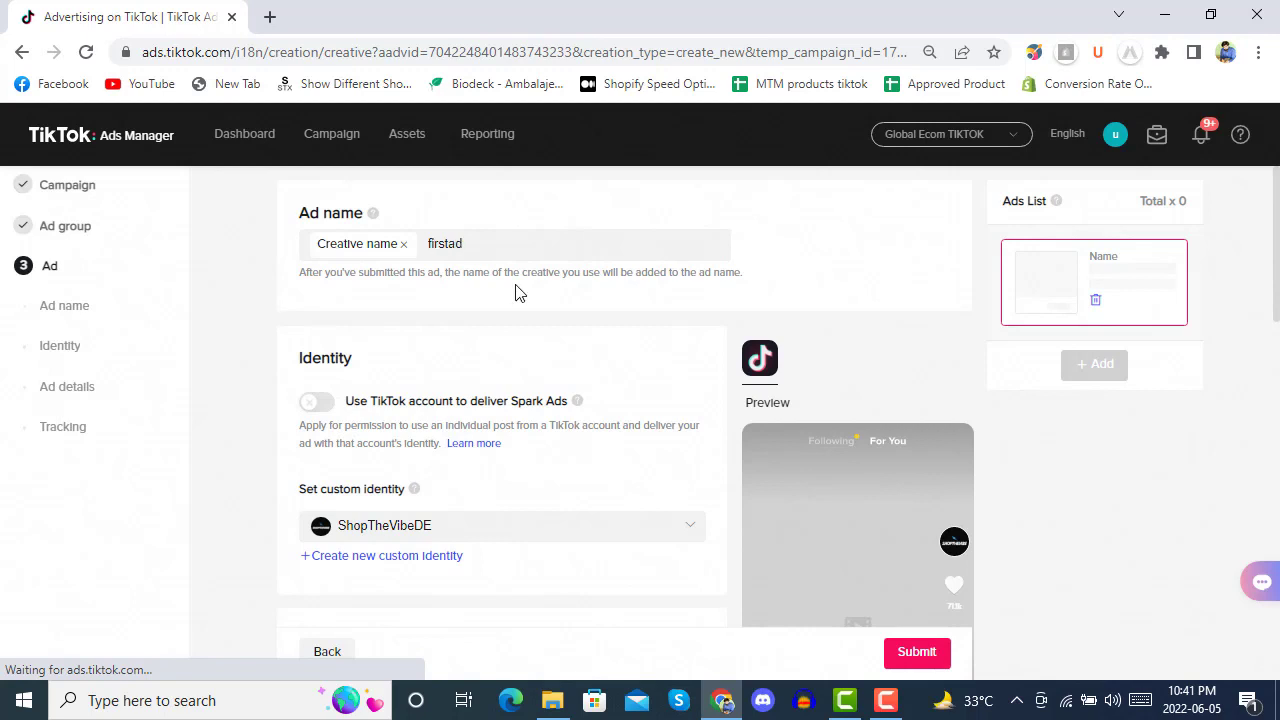
# Examine the ad's identity settings and the list of available custom identities, keeping ShopTheVibeDE selected.
pyautogui.scroll(-1, 547, 340)
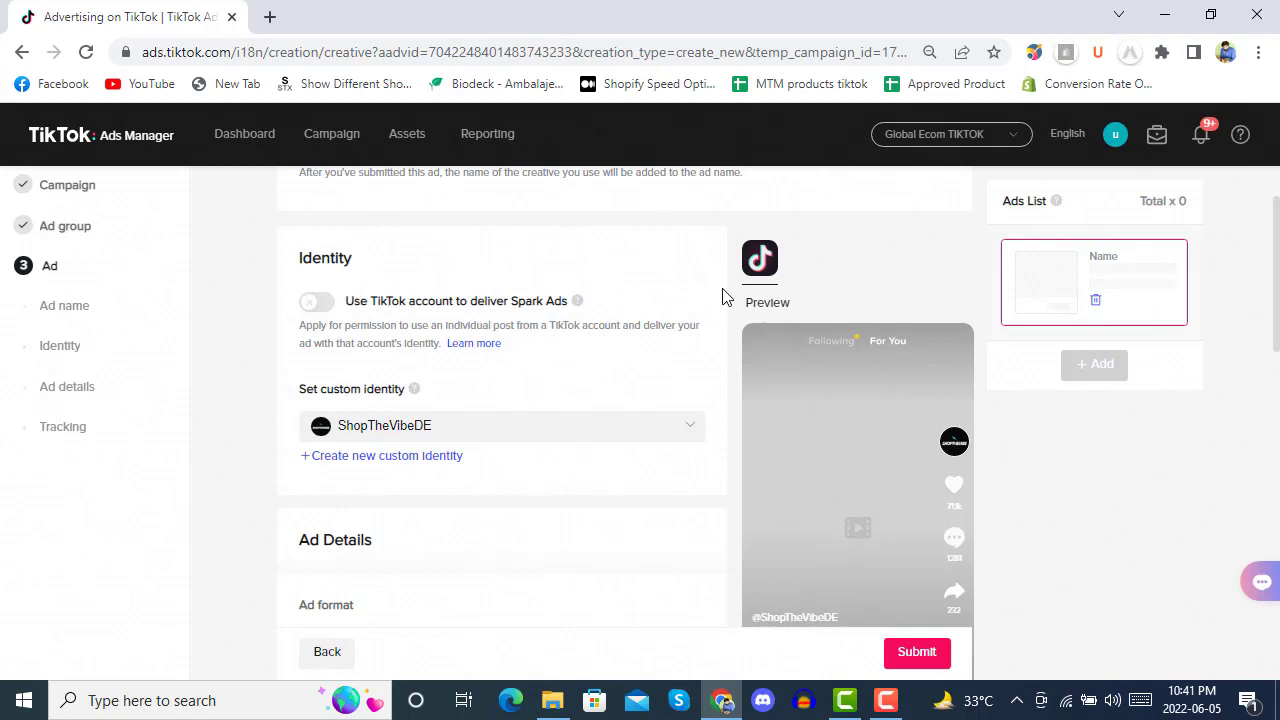
pyautogui.scroll(-1, 723, 296)
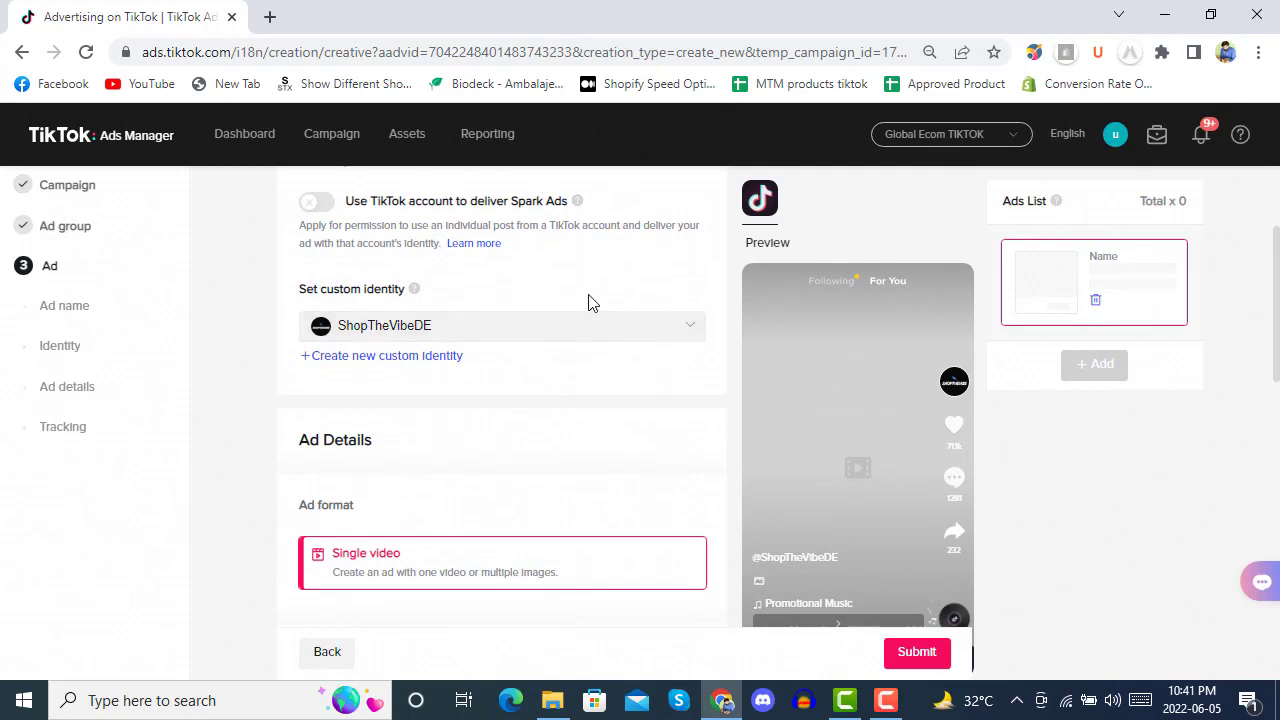
pyautogui.click(658, 330)
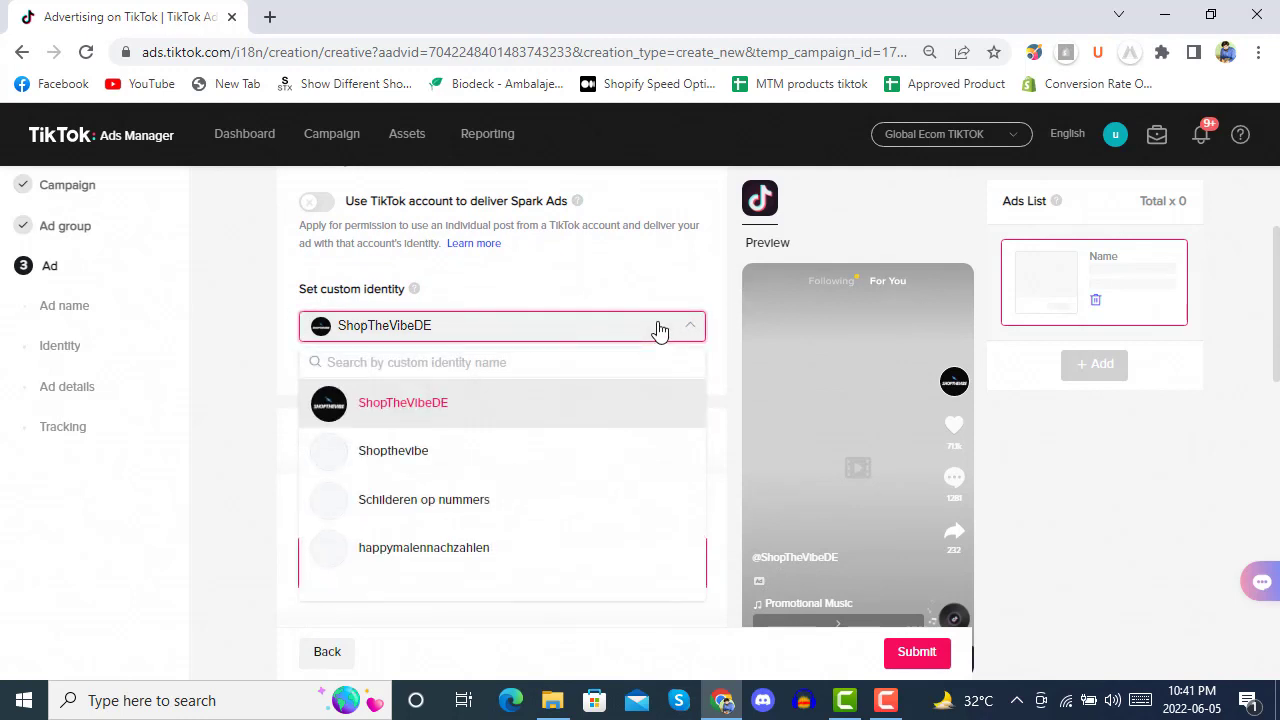
pyautogui.click(658, 330)
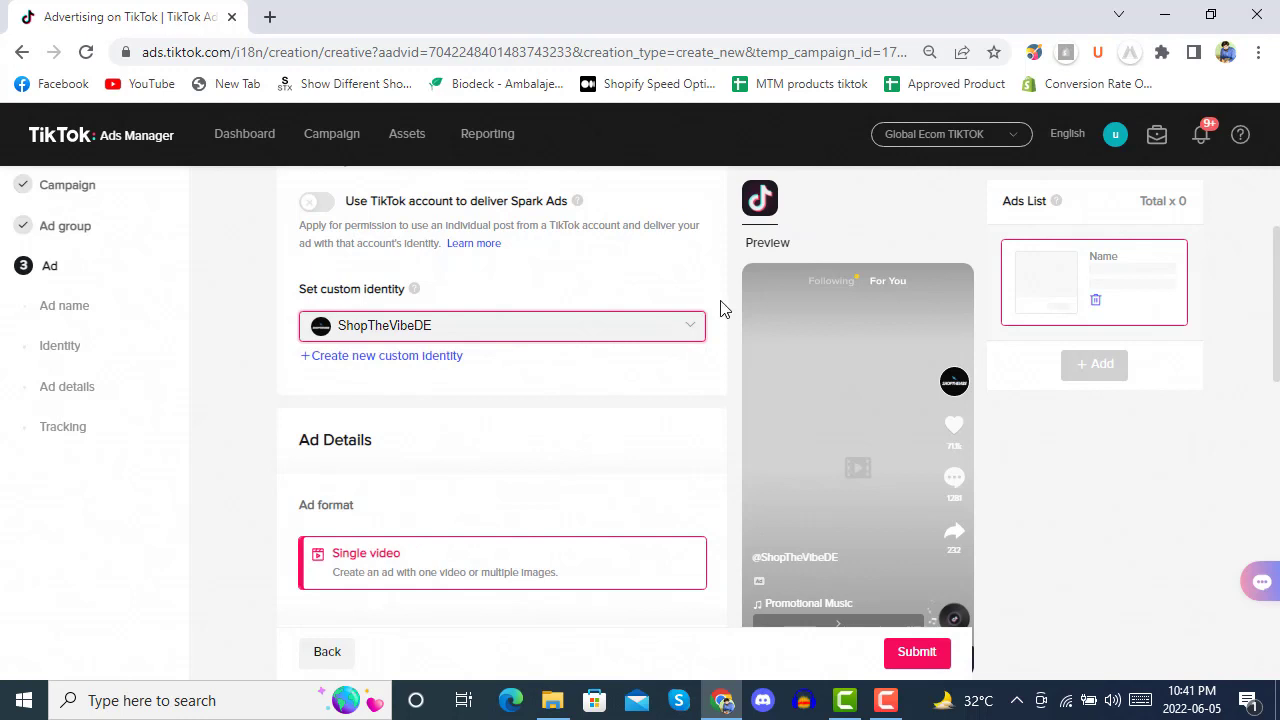
# Add the video schlappy.mp4 from the video library as the ad creative.
pyautogui.scroll(-1, 724, 308)
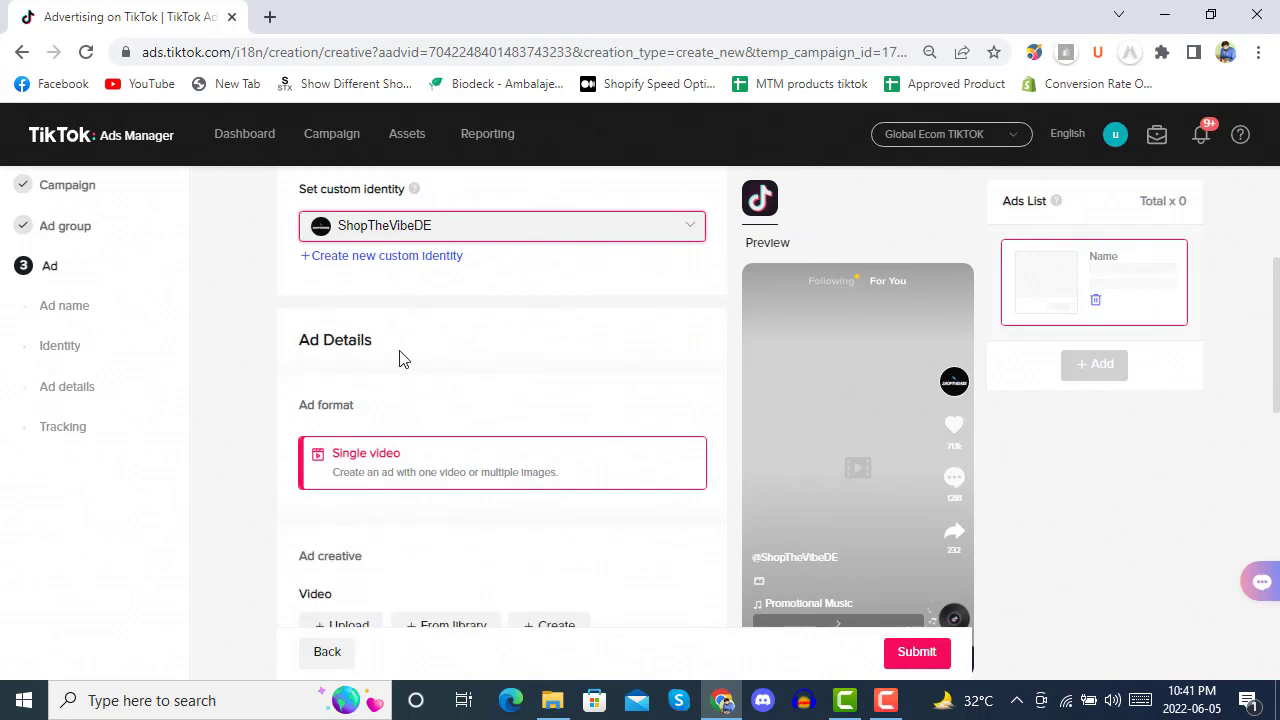
pyautogui.scroll(-1, 470, 355)
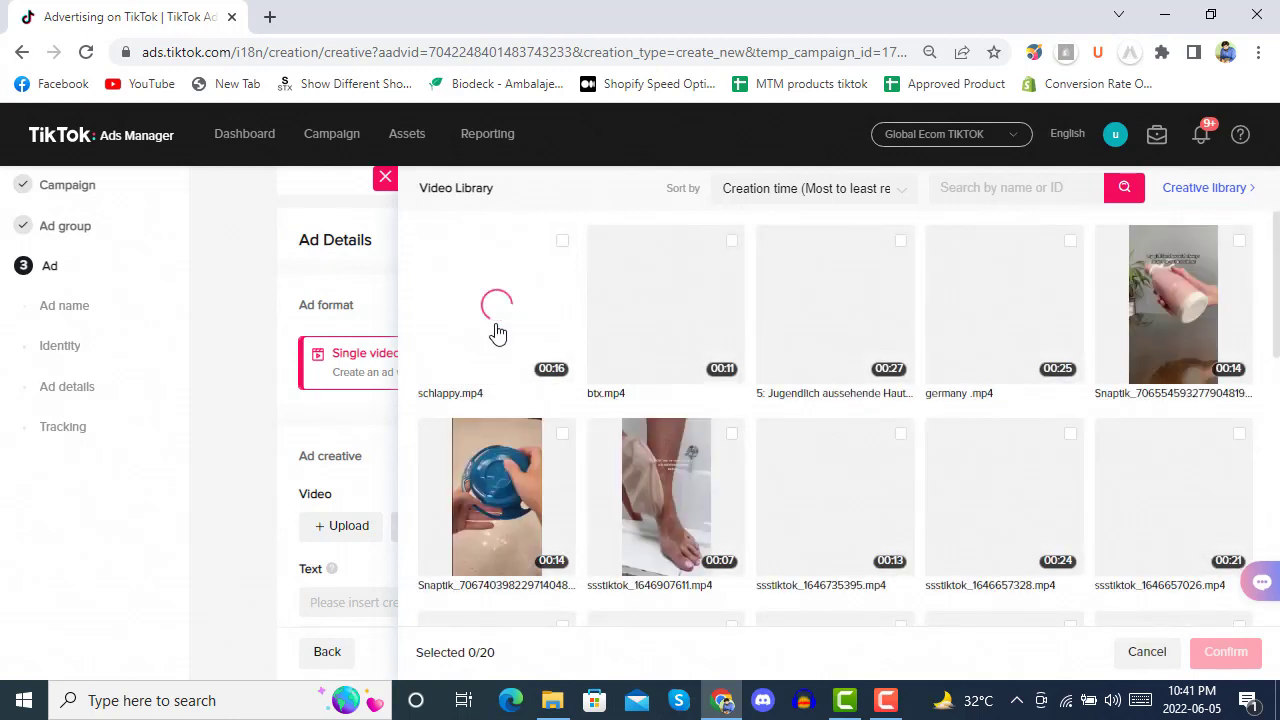
pyautogui.click(497, 332)
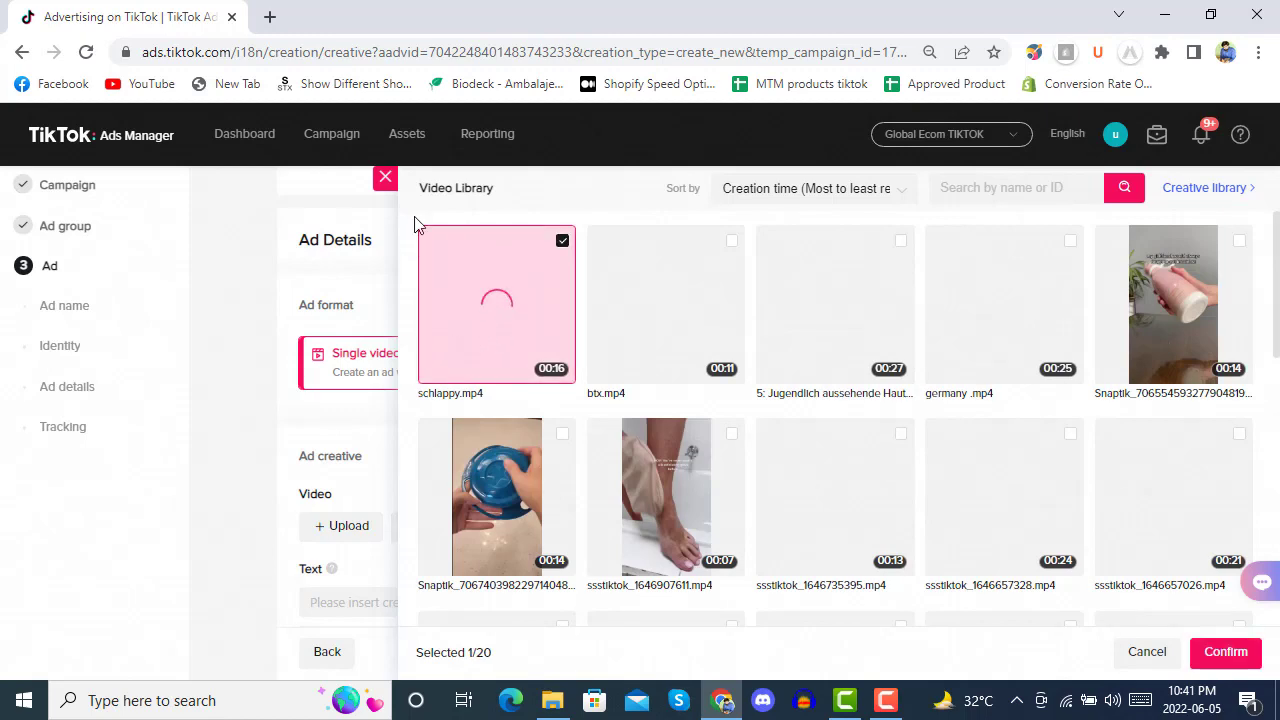
pyautogui.click(1238, 653)
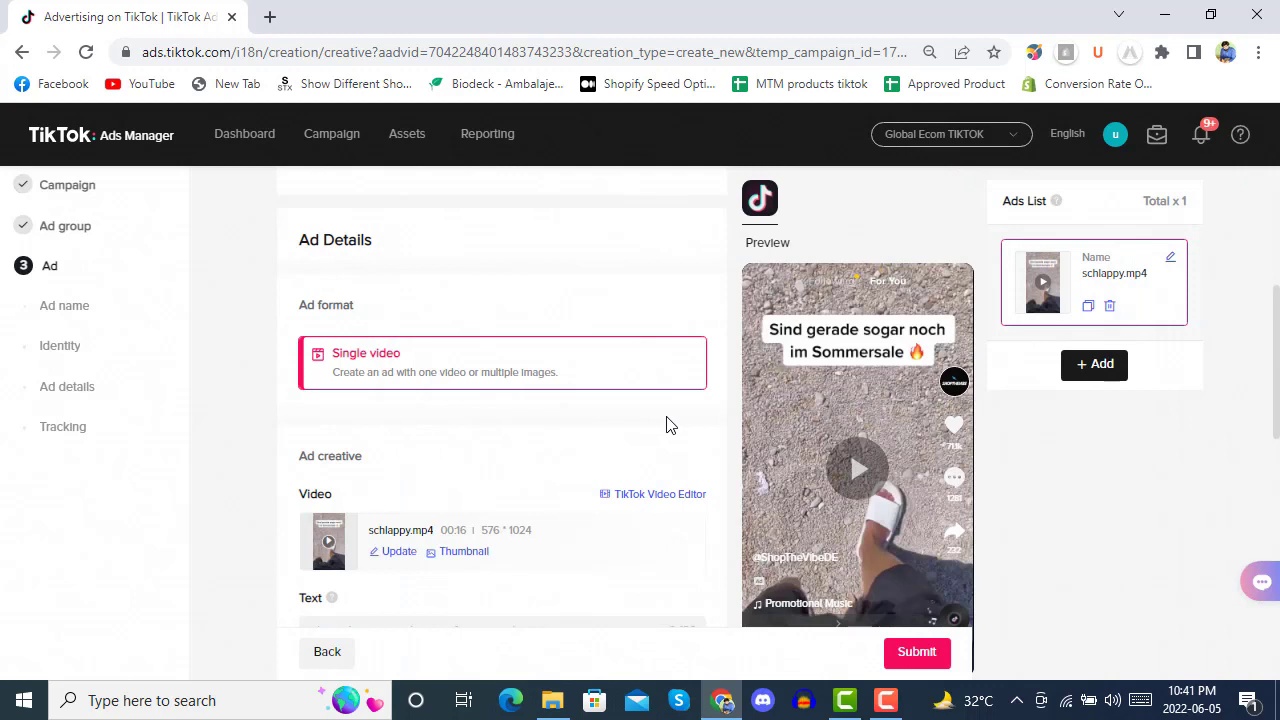
# Enter "shopping free now" as the ad text and apply the suggested version "Shopping free now - free shipping cod!".
pyautogui.scroll(-2, 667, 425)
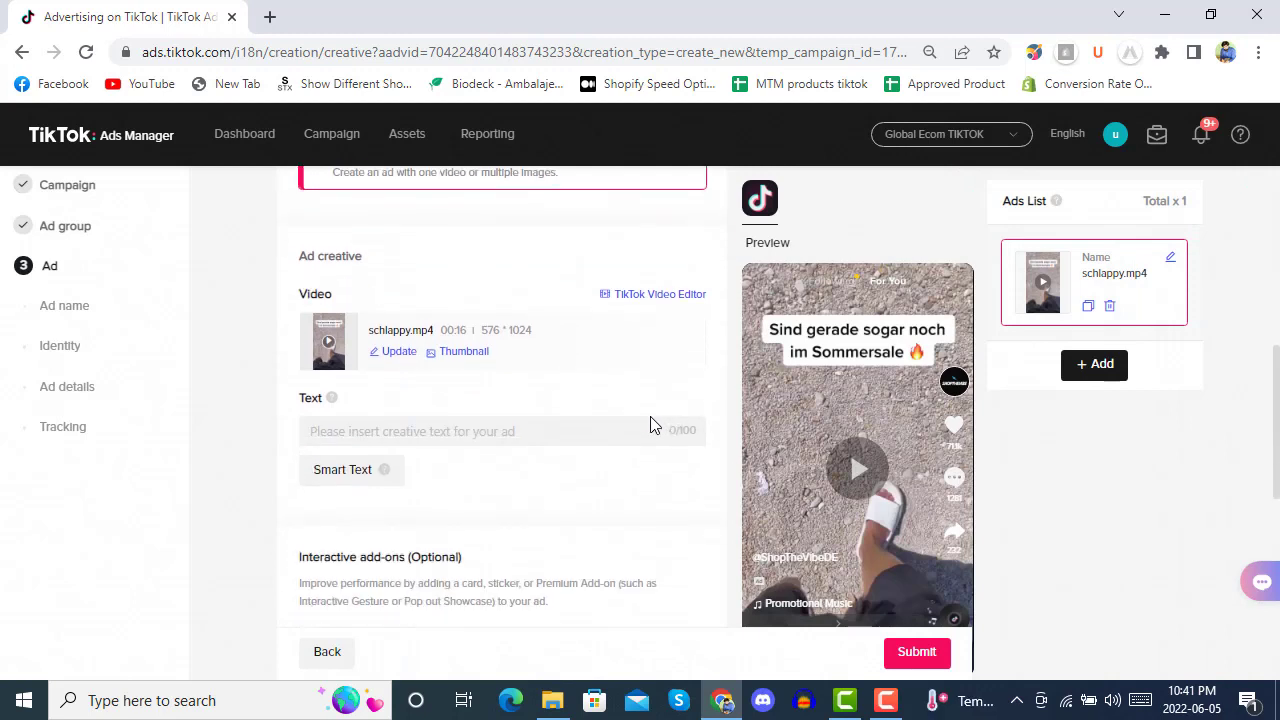
pyautogui.click(435, 436)
pyautogui.write('shopping')
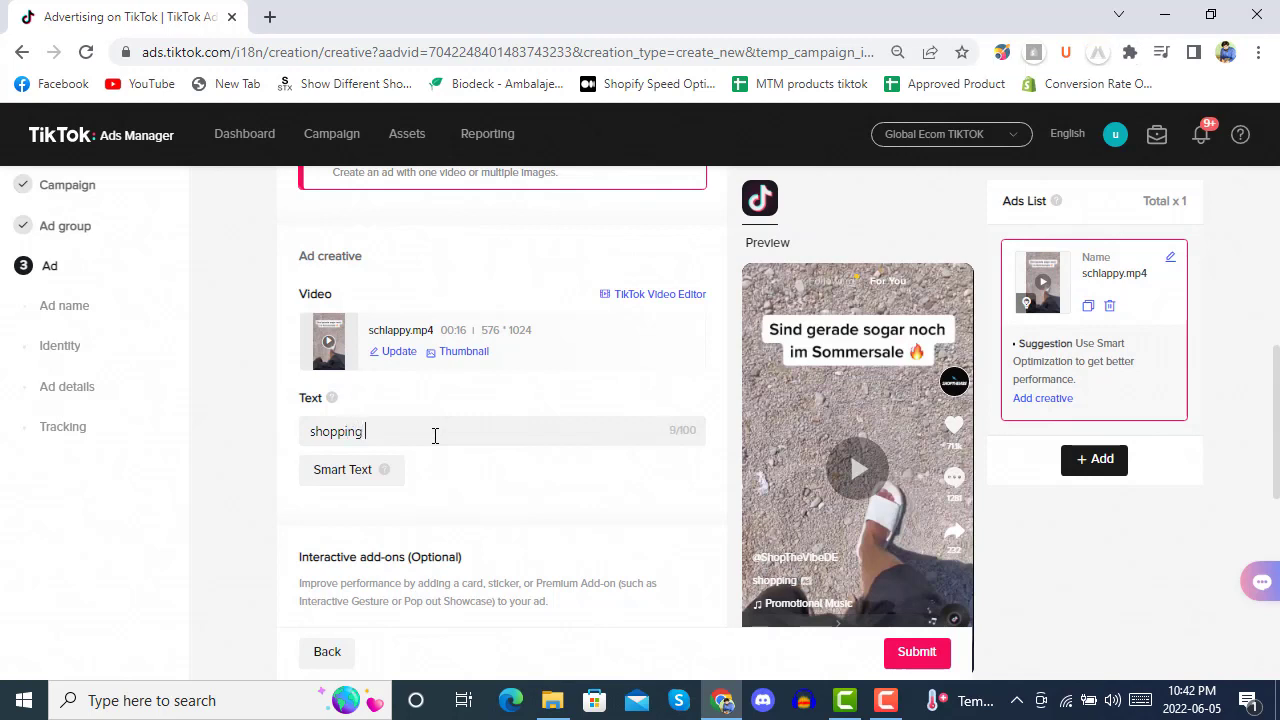
pyautogui.write(' free now')
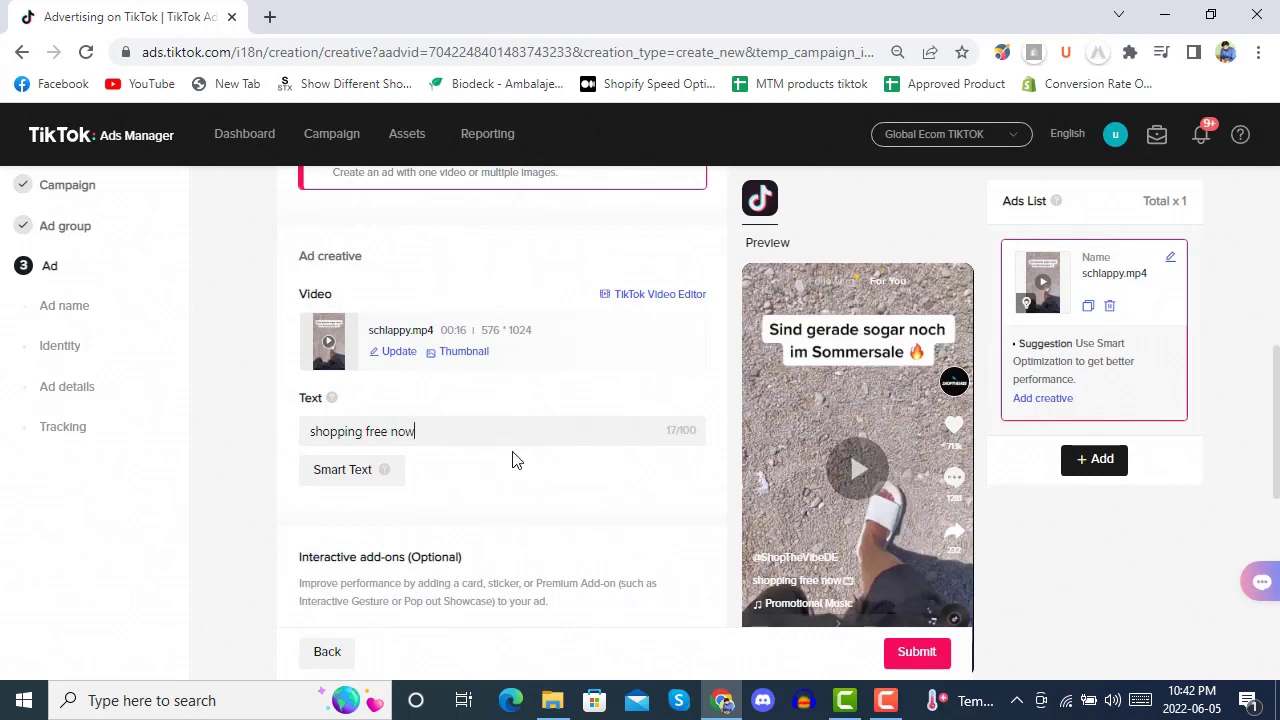
pyautogui.scroll(-1, 536, 460)
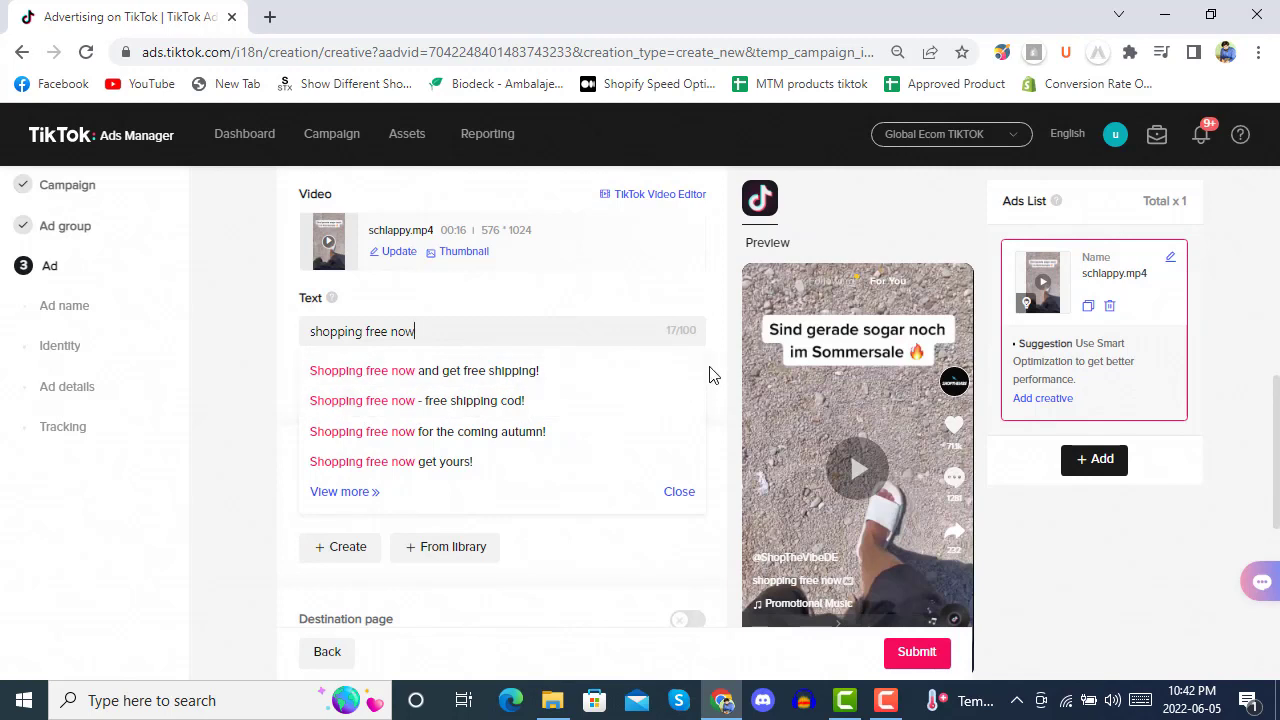
pyautogui.click(690, 395)
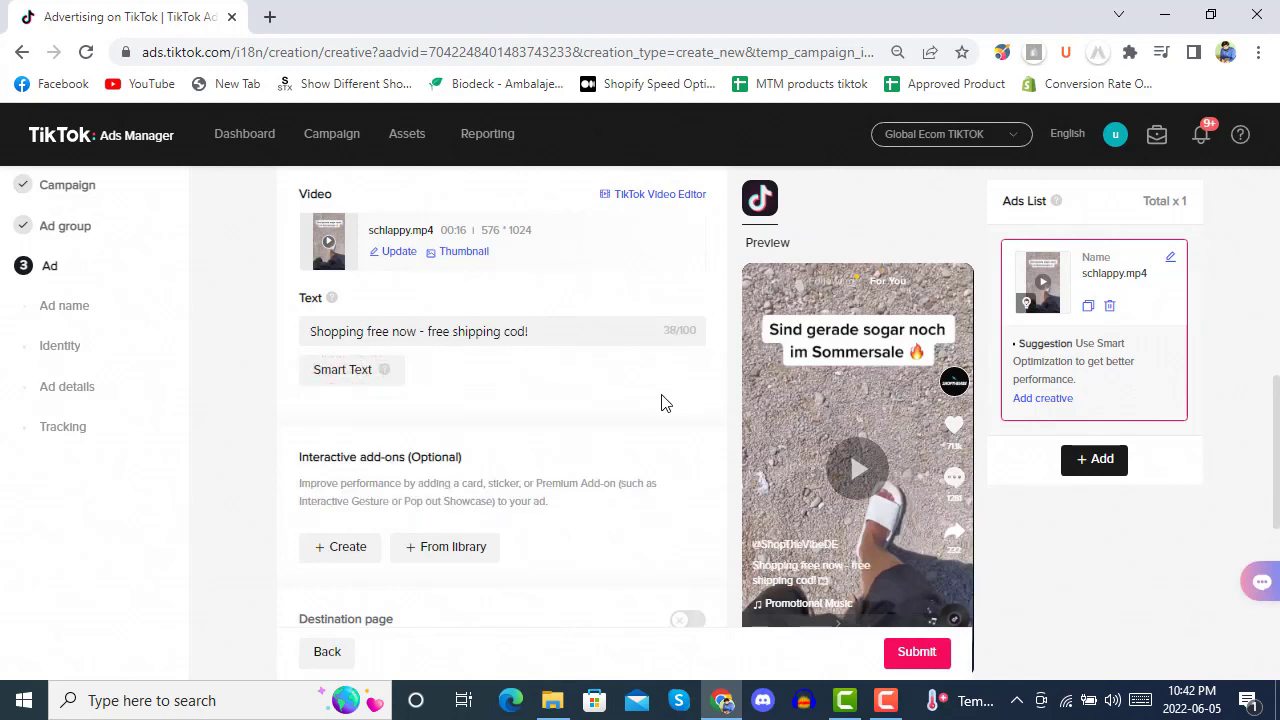
# Examine the interactive add-ons, the destination page option and the Creative Center consent below the ad text.
pyautogui.scroll(-2, 661, 402)
pyautogui.scroll(-1, 661, 402)
pyautogui.scroll(1, 661, 402)
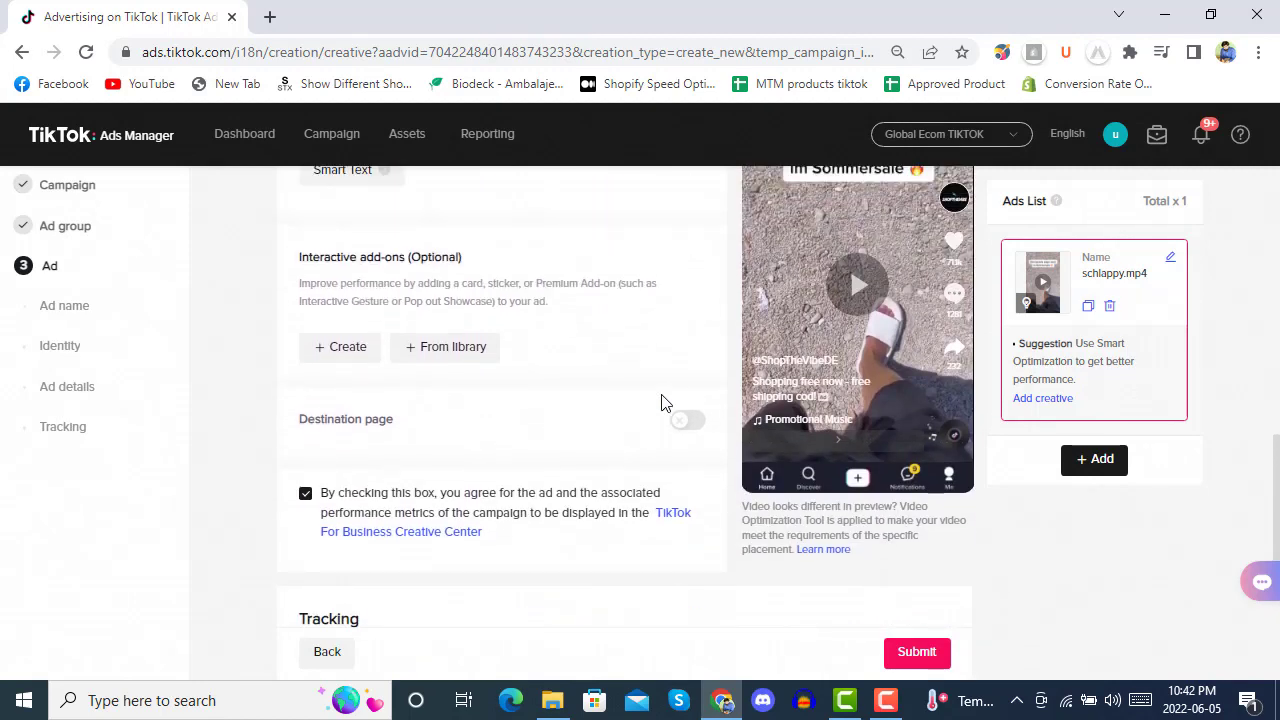
pyautogui.scroll(2, 661, 402)
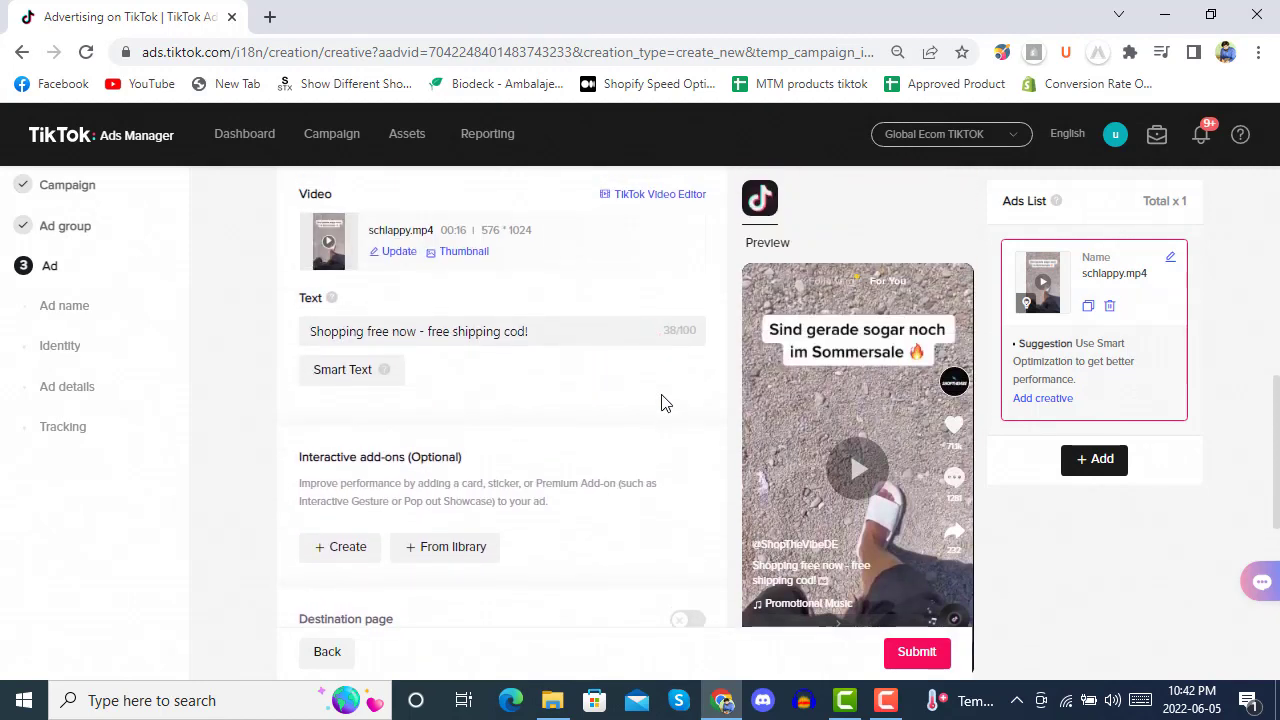
pyautogui.scroll(-2, 661, 402)
pyautogui.scroll(1, 661, 402)
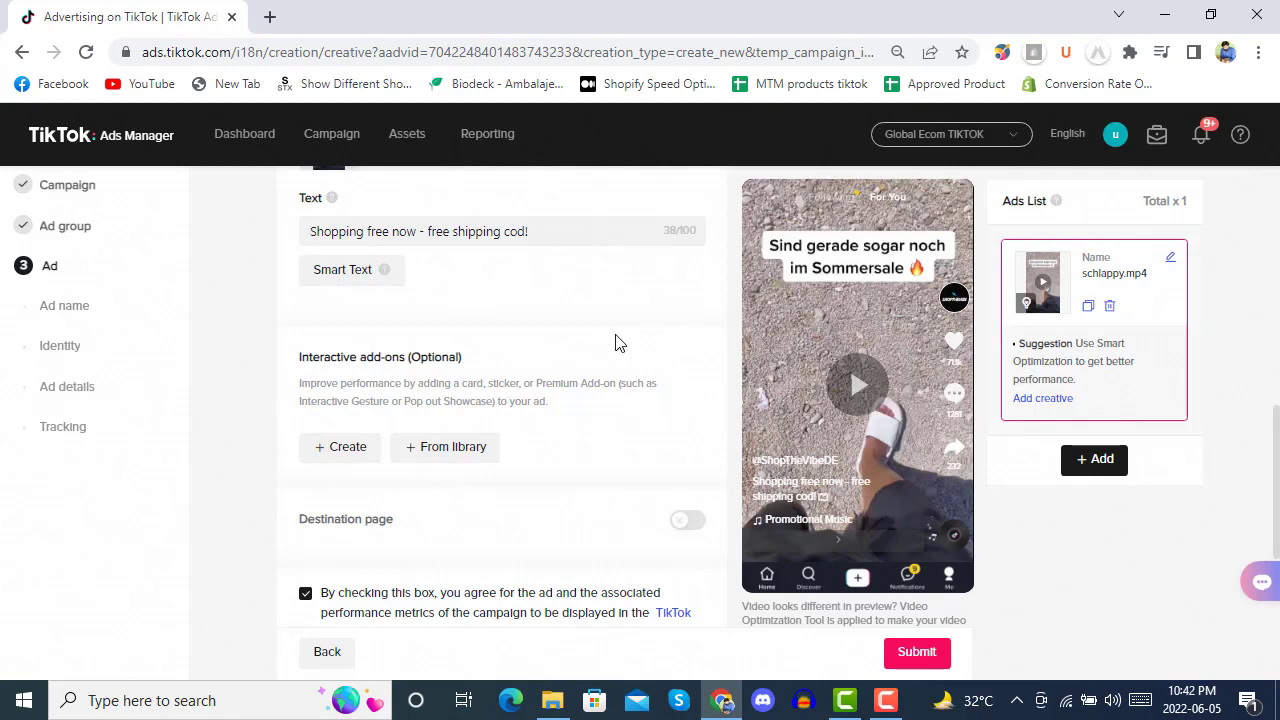
pyautogui.scroll(-2, 615, 342)
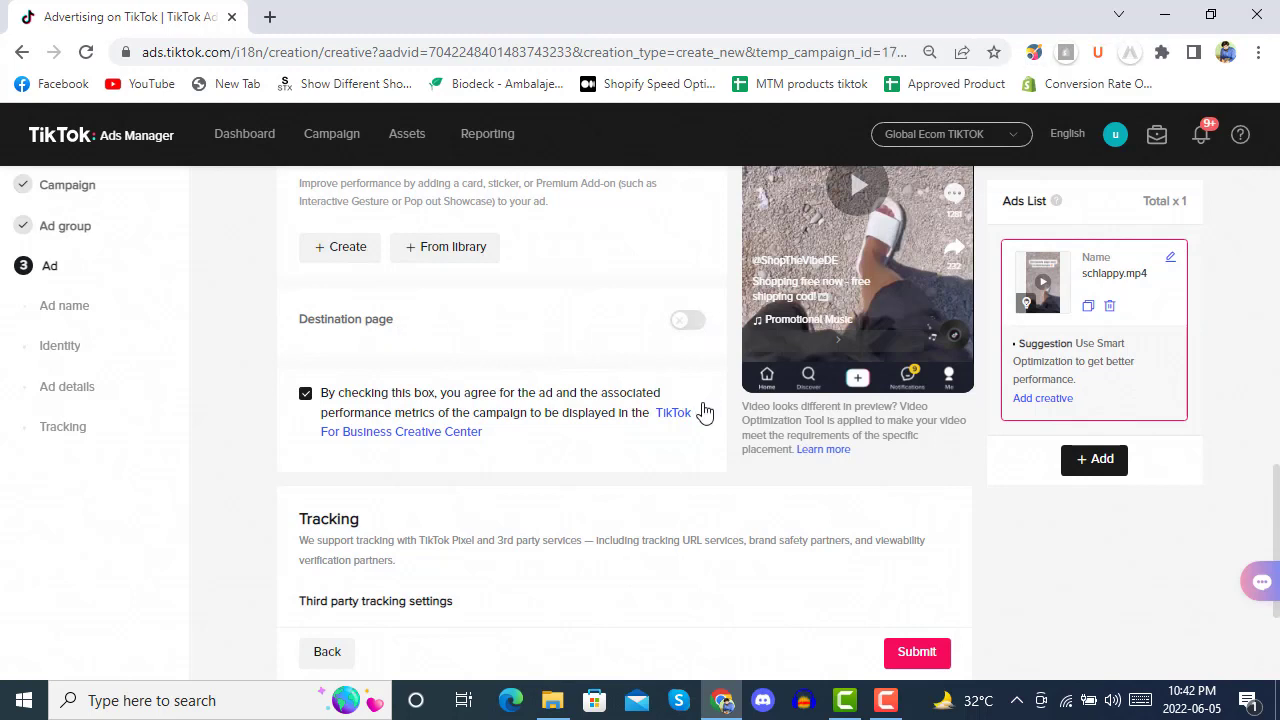
pyautogui.scroll(2, 700, 409)
pyautogui.scroll(-2, 696, 413)
pyautogui.click(690, 328)
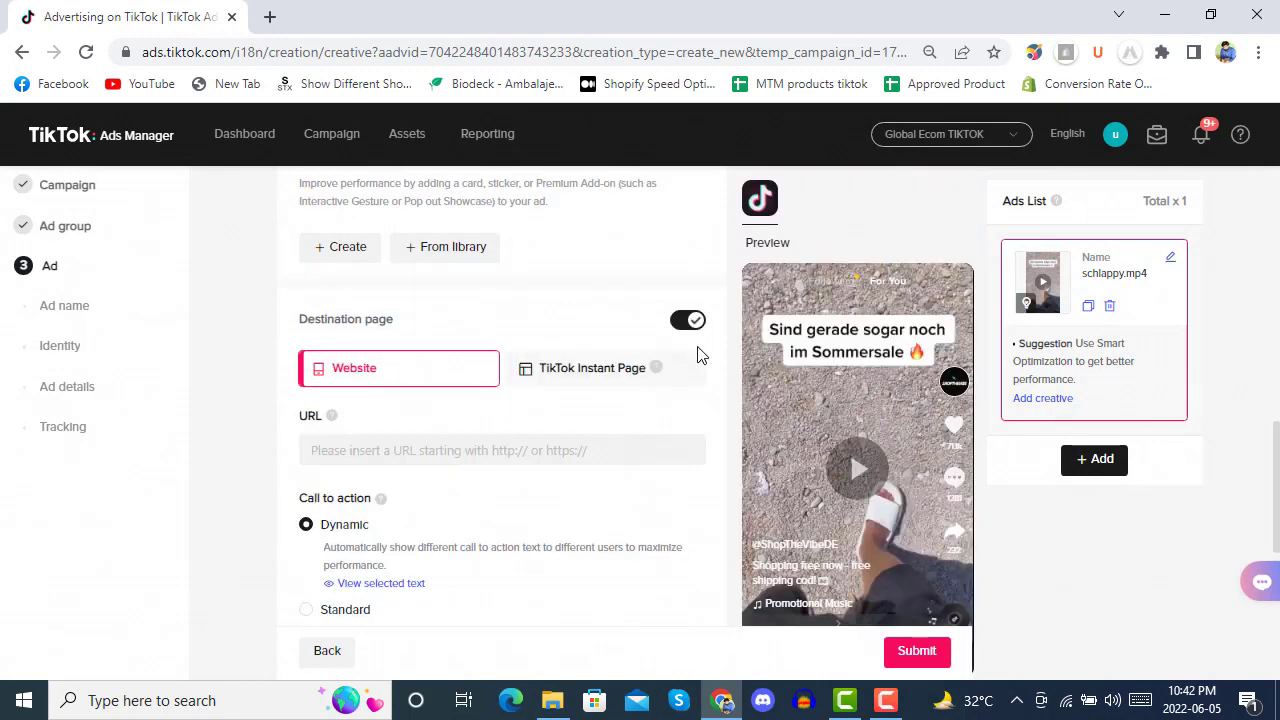
pyautogui.click(421, 450)
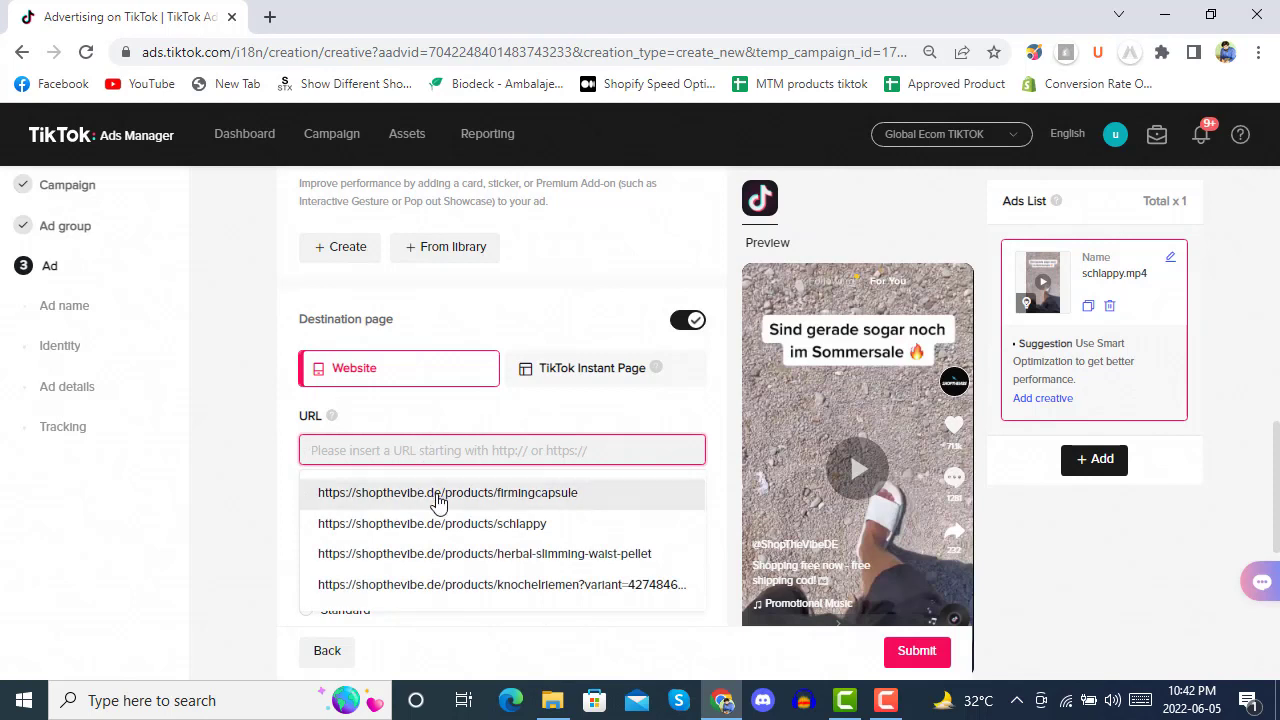
pyautogui.click(437, 493)
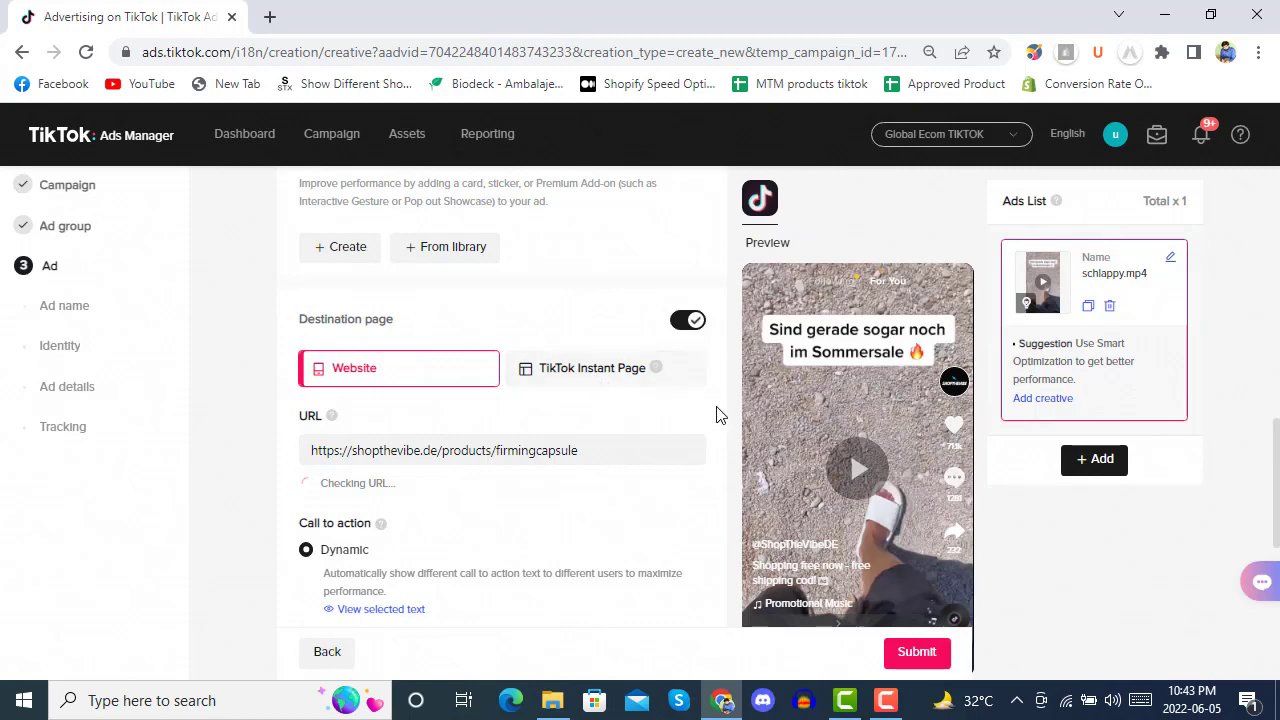
# Examine the call to action options and the third-party tracking settings, and look back over the ad form up to the ad name.
pyautogui.scroll(-2, 716, 415)
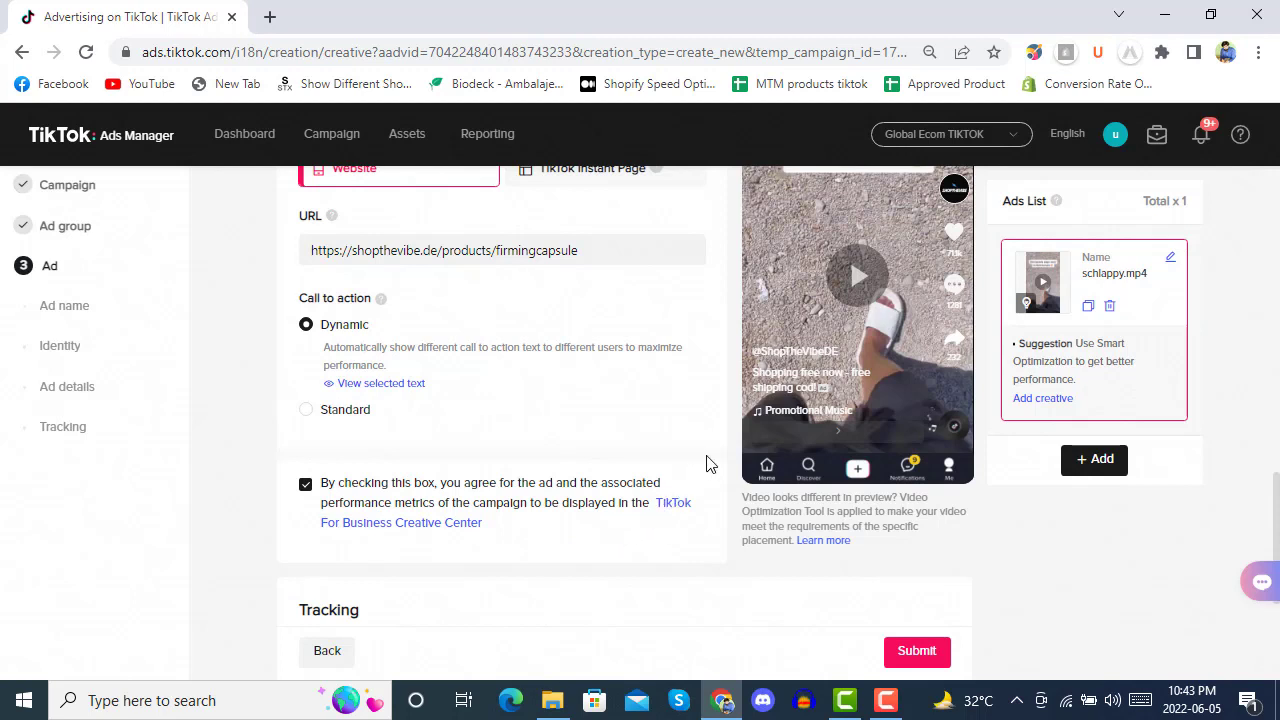
pyautogui.scroll(-2, 706, 463)
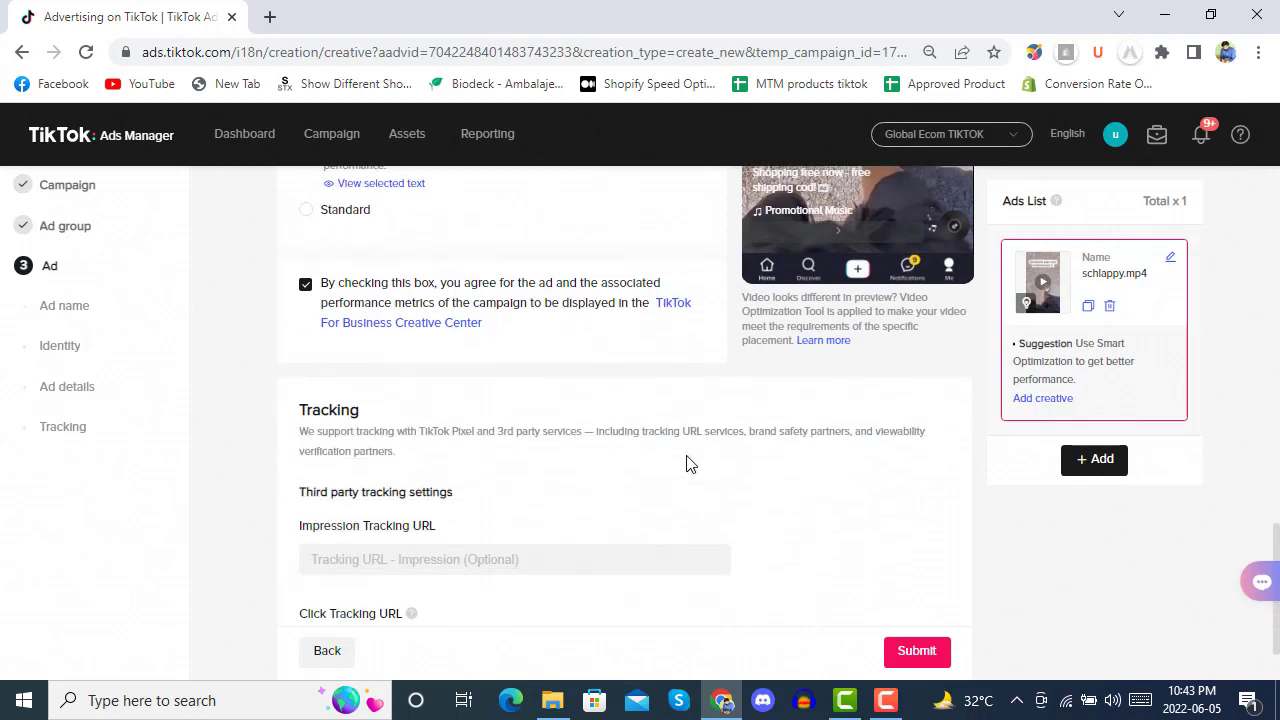
pyautogui.scroll(-1, 688, 463)
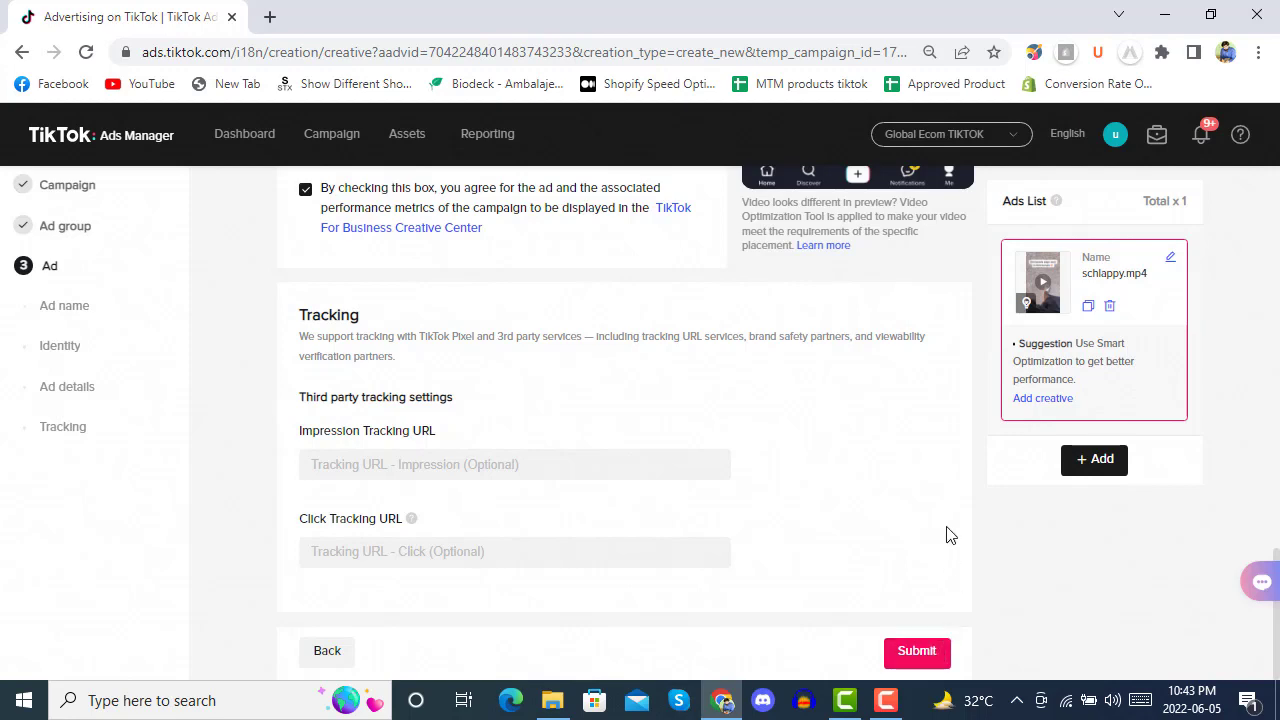
pyautogui.scroll(10, 948, 535)
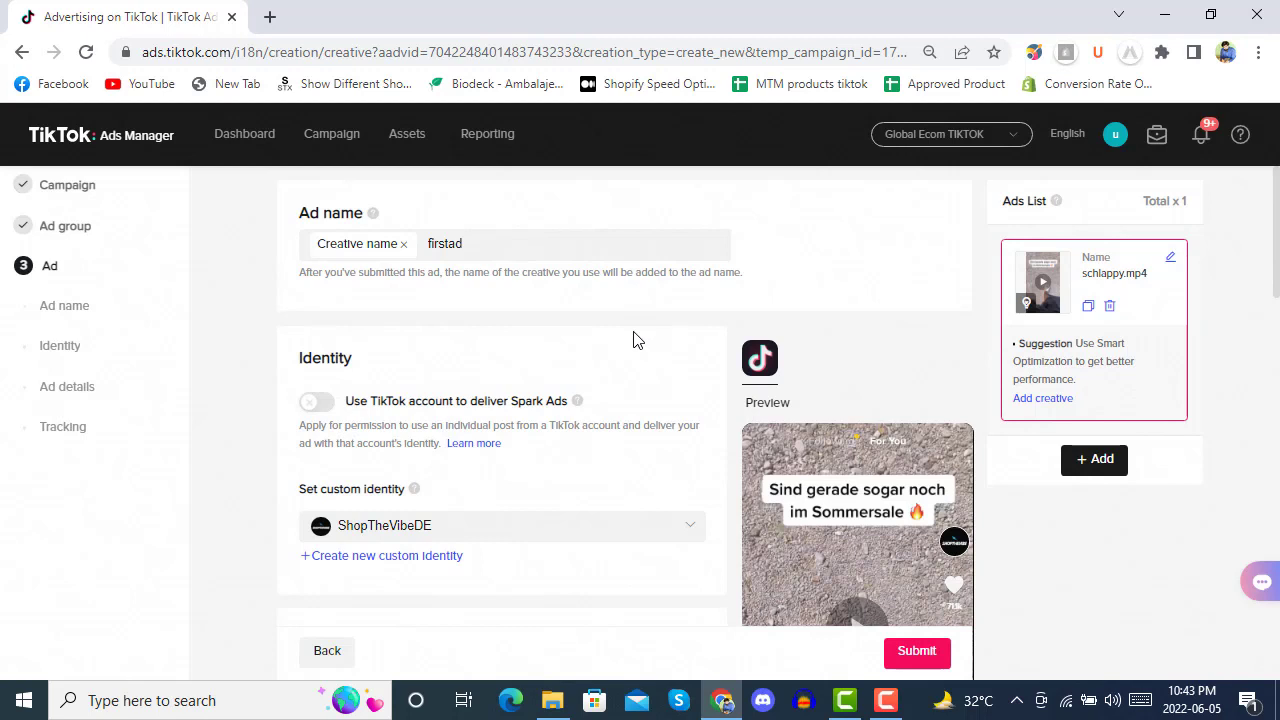
# Leave the unsubmitted ad for the campaign overview and examine all performance columns of the campaign list, from cost to result rate.
pyautogui.click(331, 137)
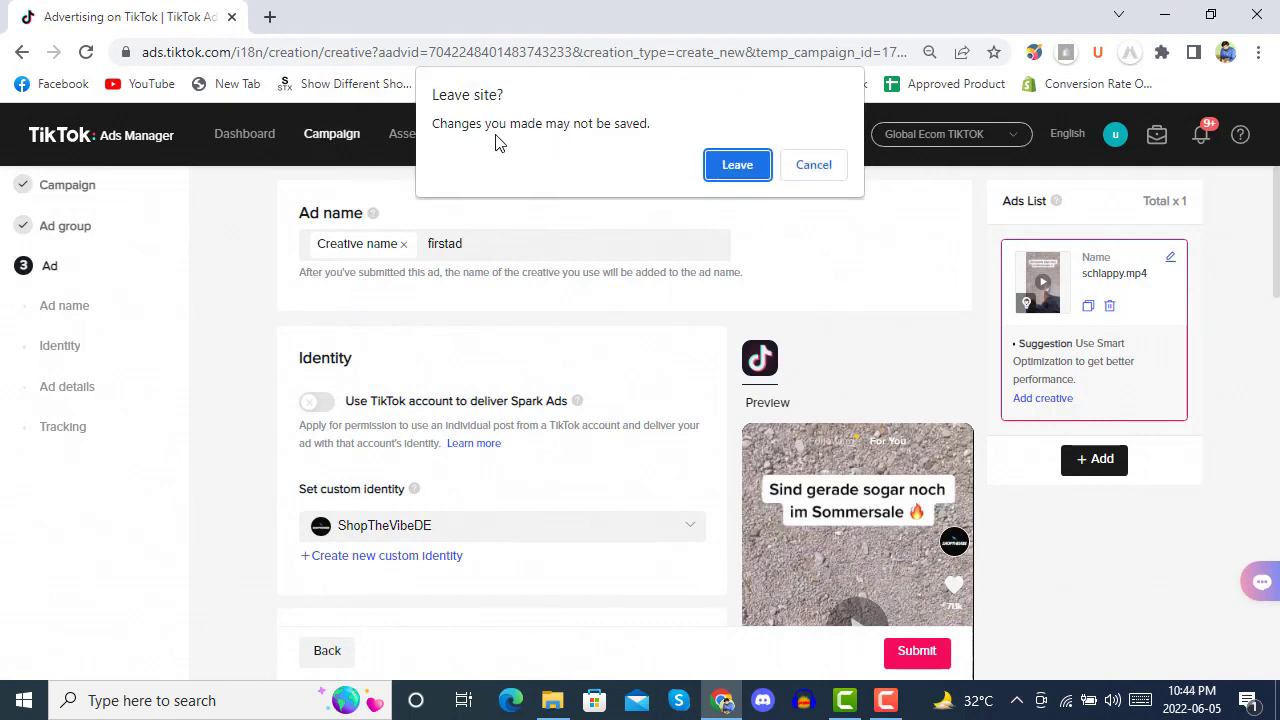
pyautogui.click(738, 166)
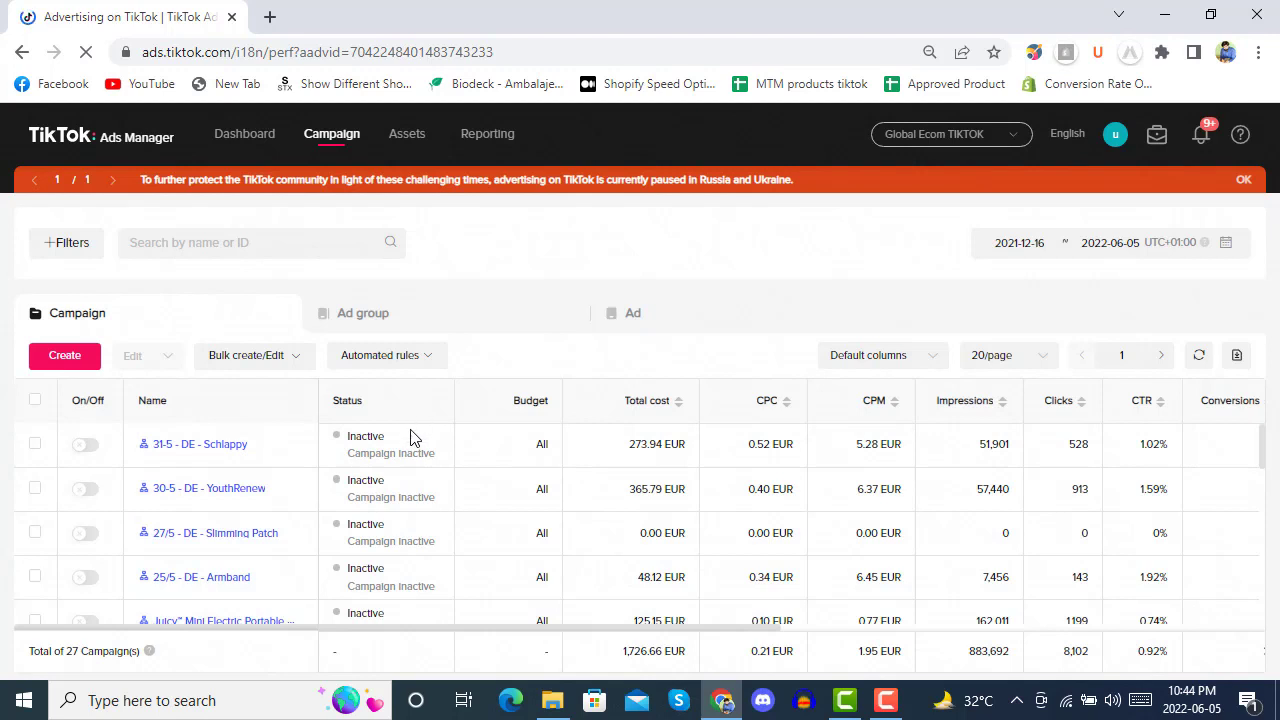
pyautogui.moveTo(420, 449)
pyautogui.moveTo(614, 452)
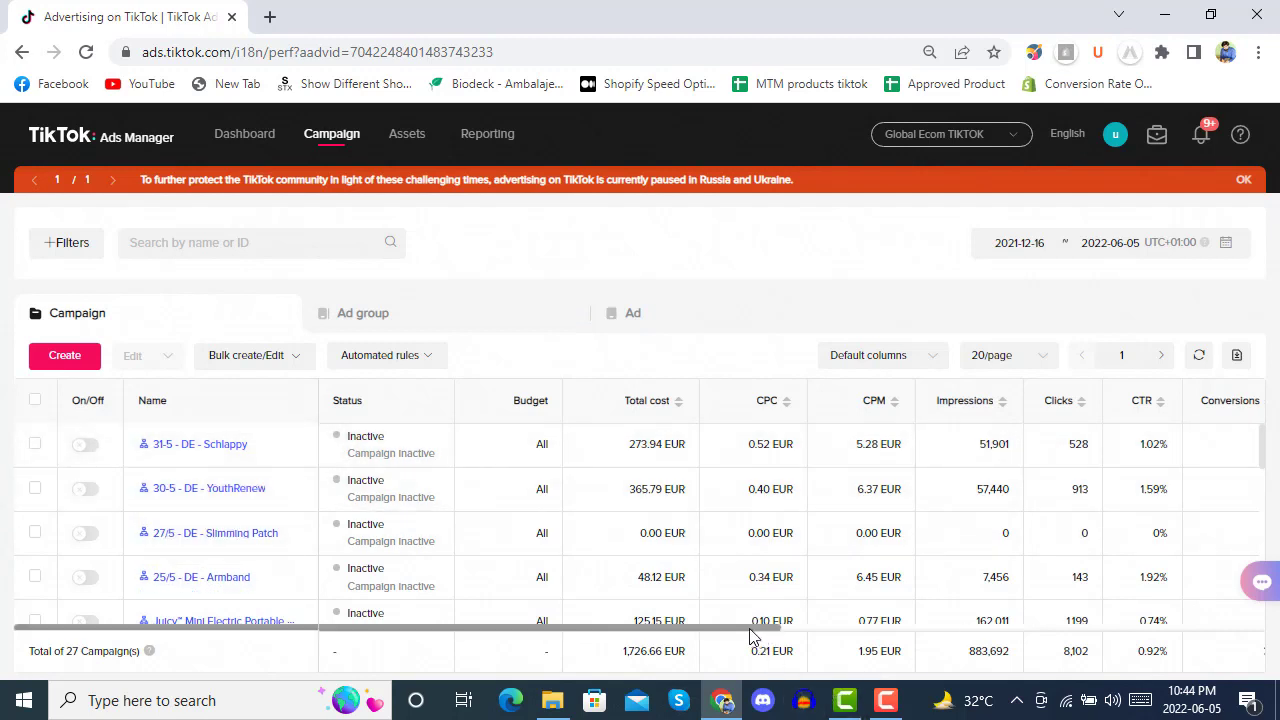
pyautogui.moveTo(755, 632); pyautogui.dragTo(1272, 636)
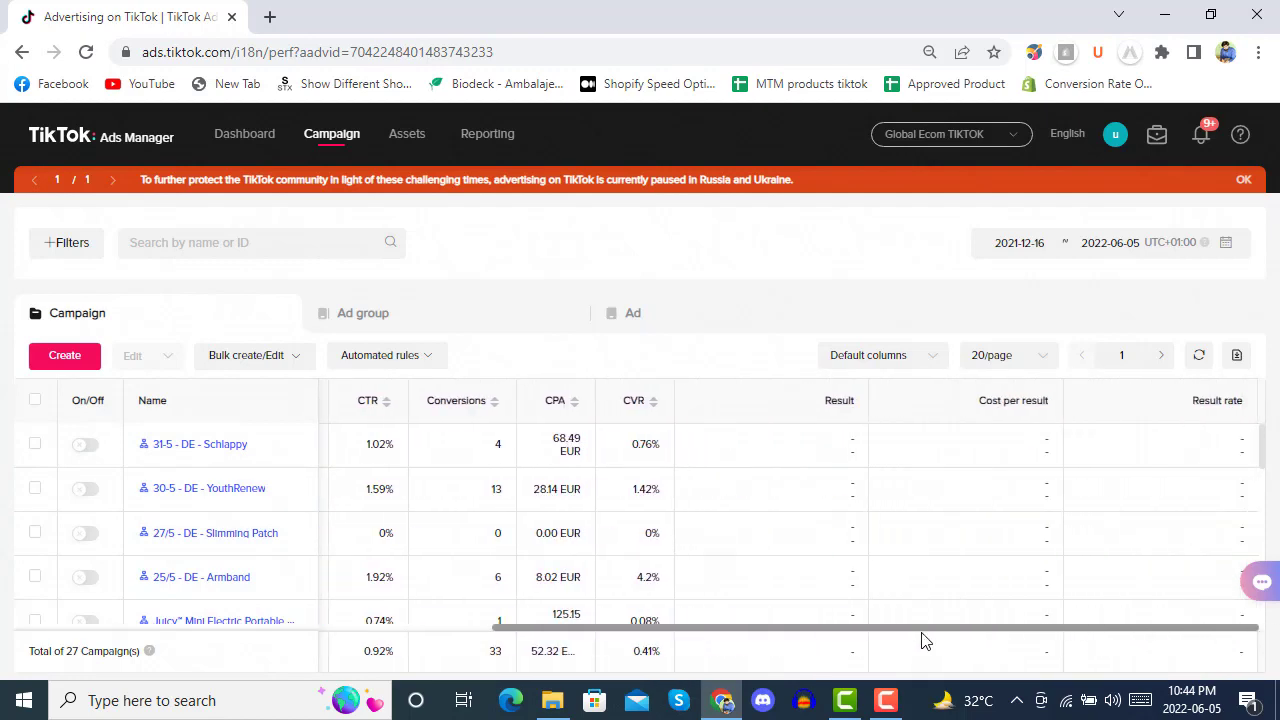
pyautogui.moveTo(820, 632); pyautogui.dragTo(363, 638)
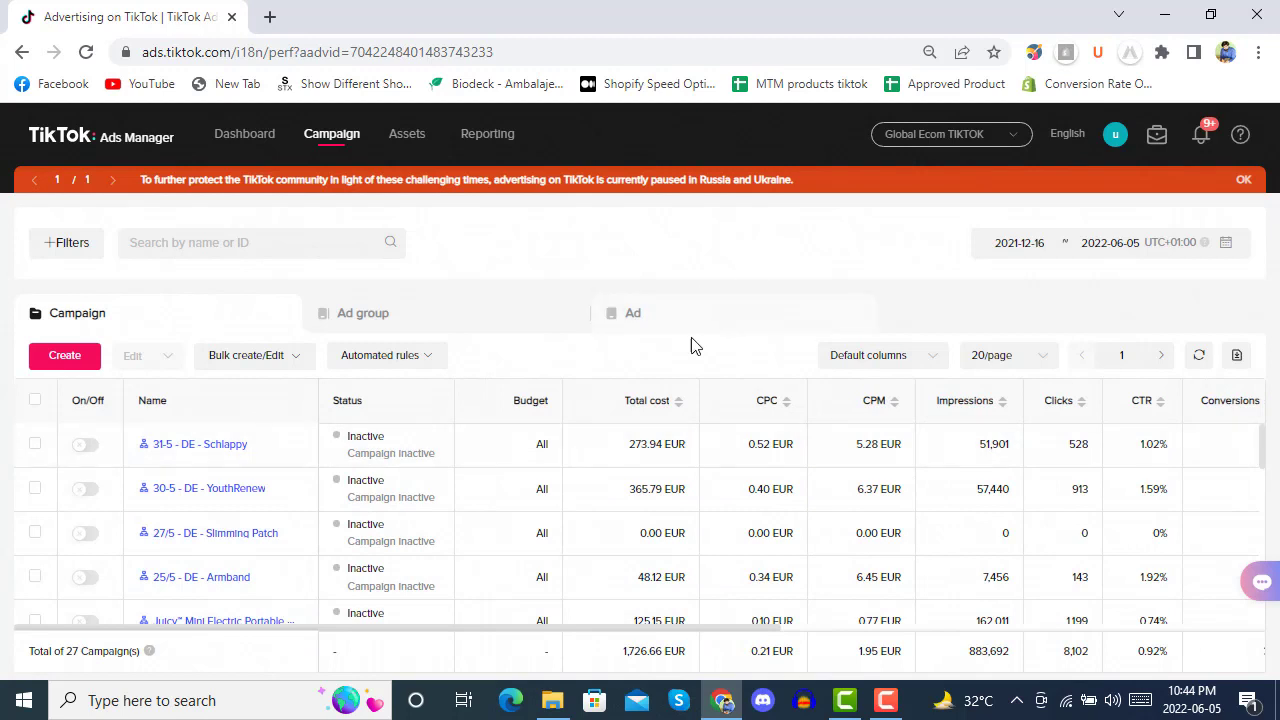